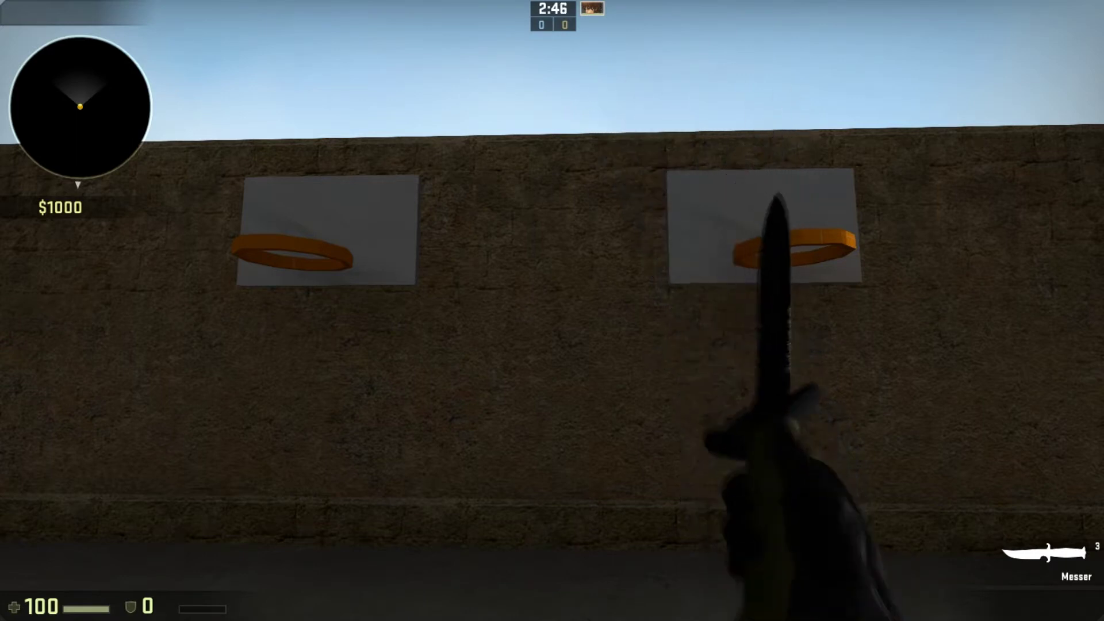
key("f")
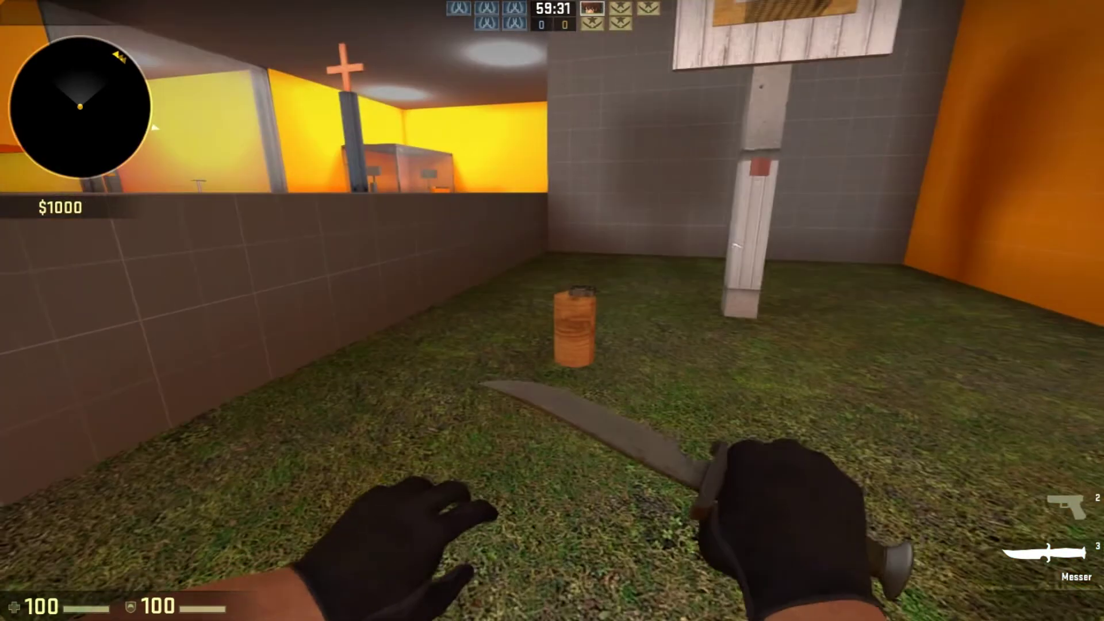
key("2")
key("5")
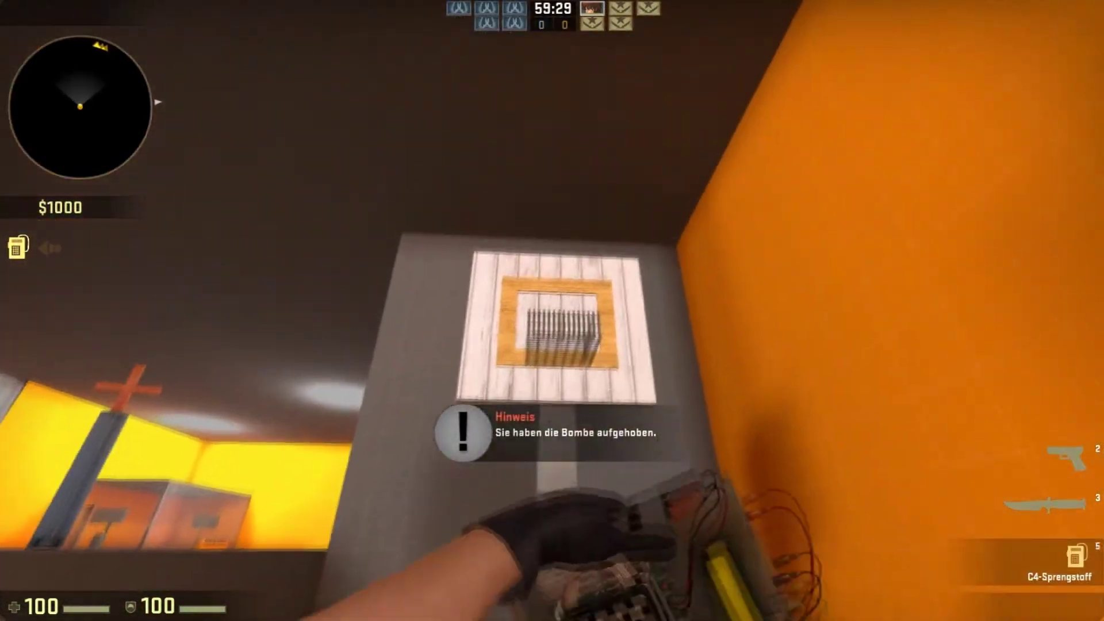
key("g")
key("w")
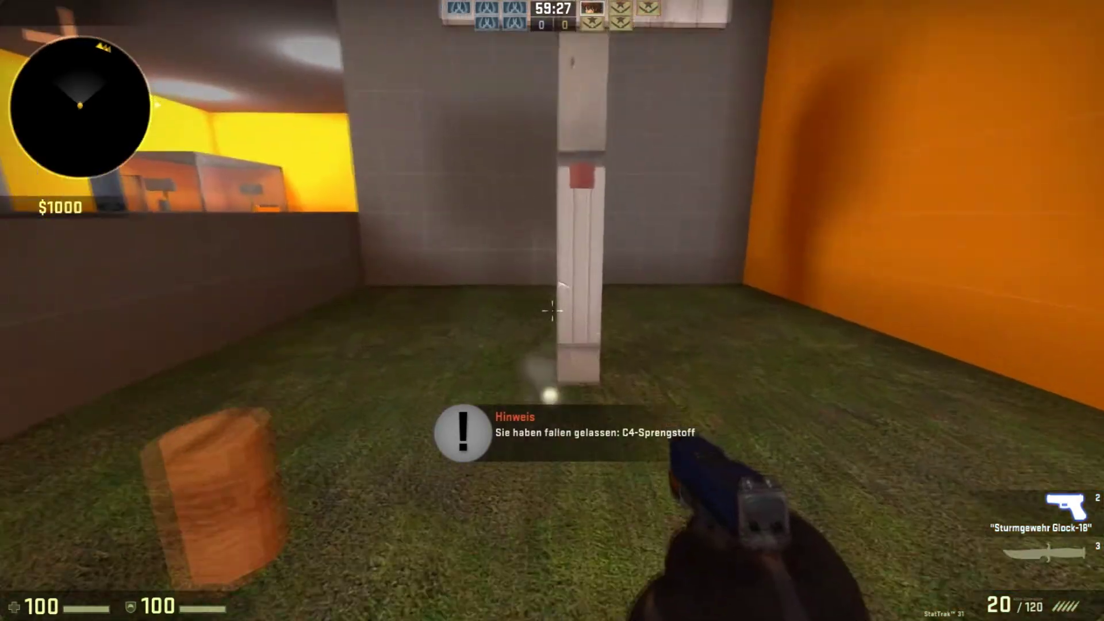
key("5")
key("g")
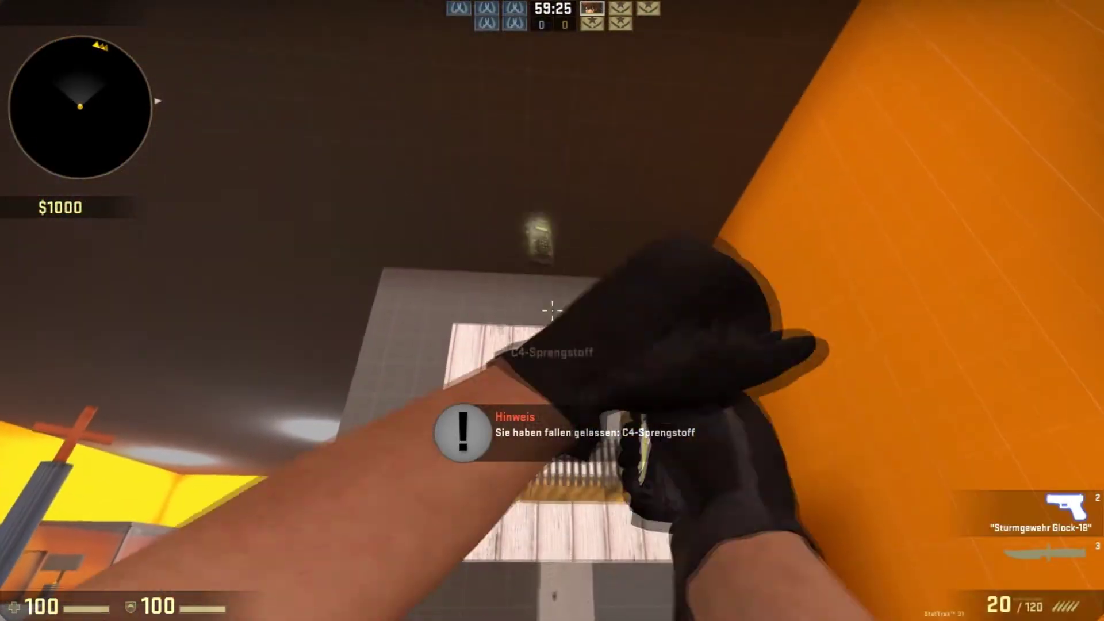
key("w")
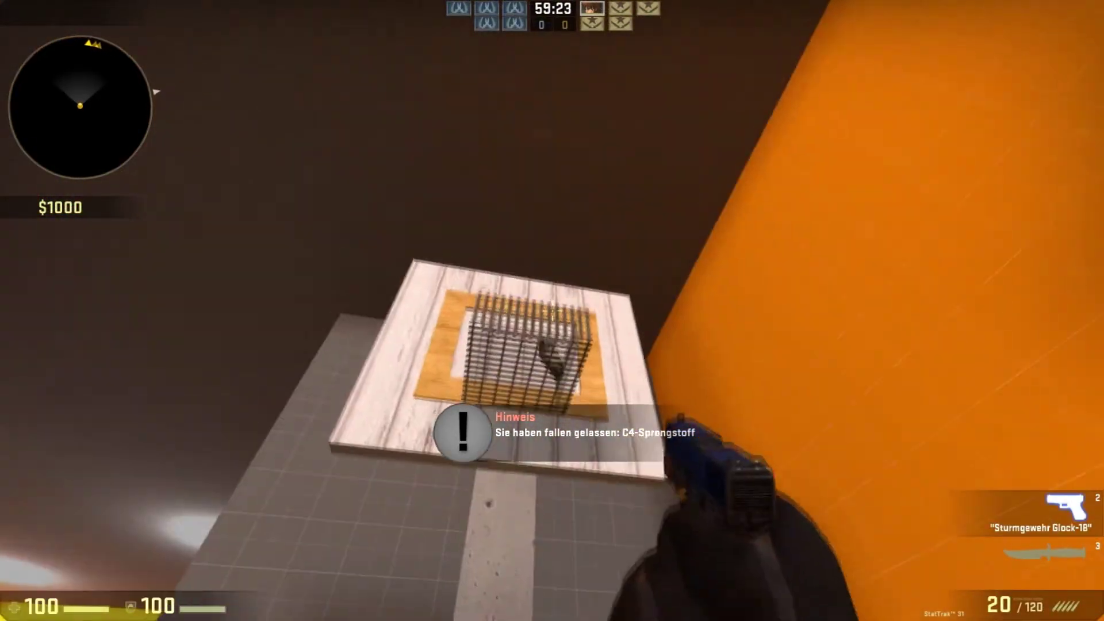
key("s")
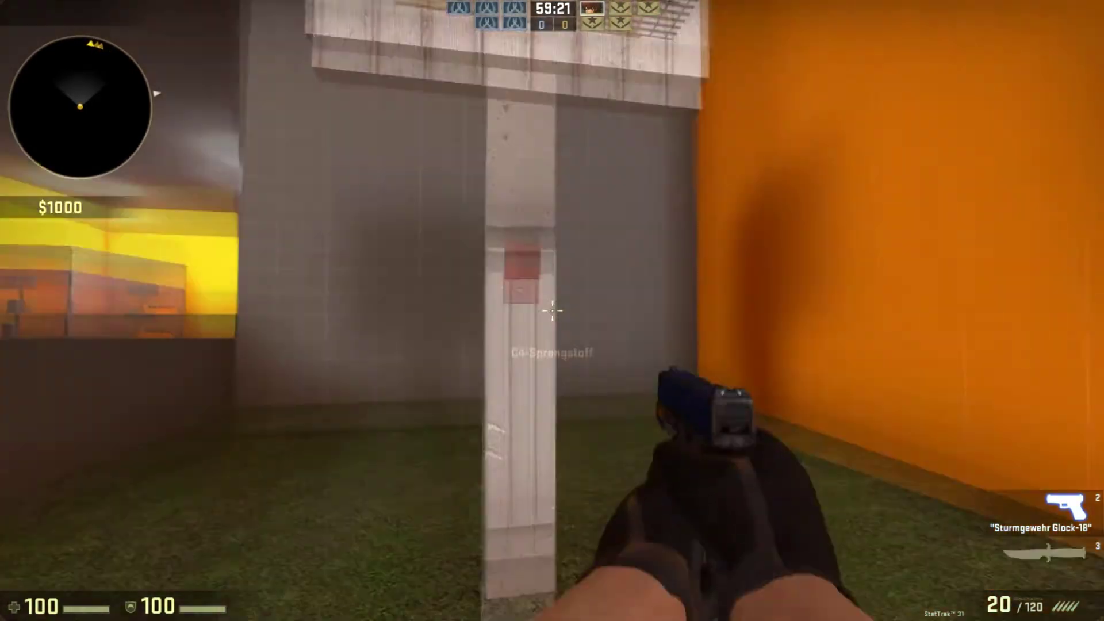
key("d")
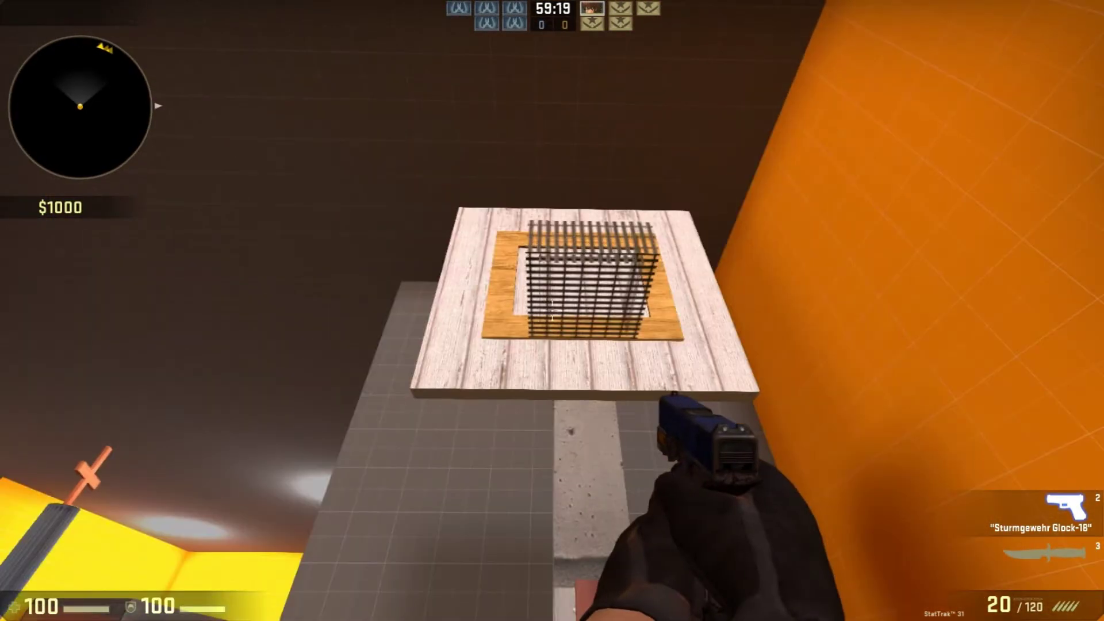
key("5")
key("w")
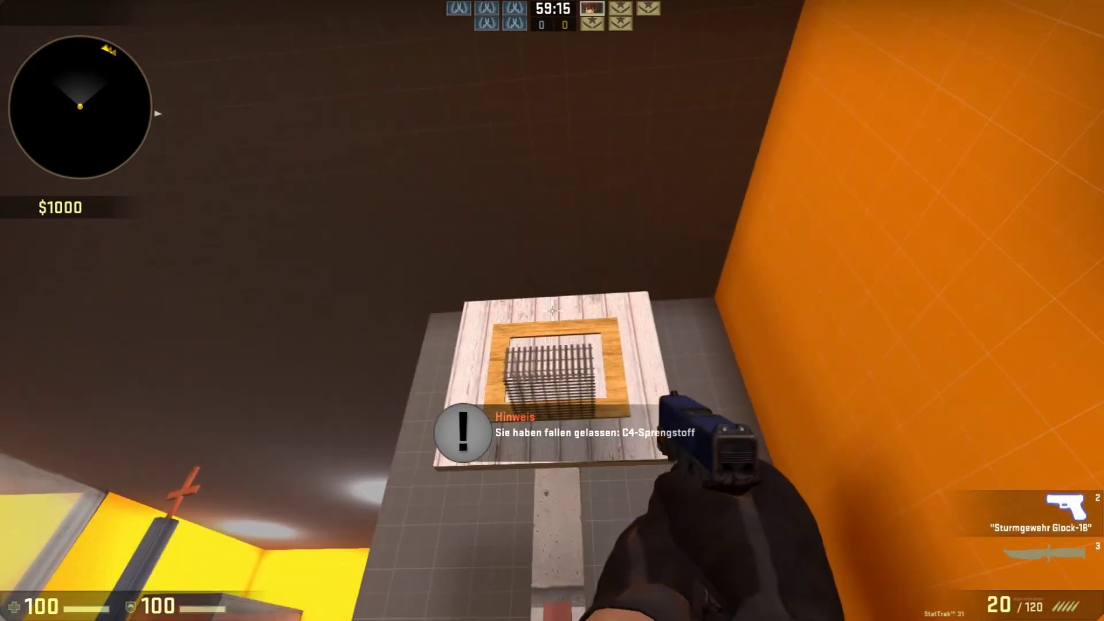
key("5")
key("g")
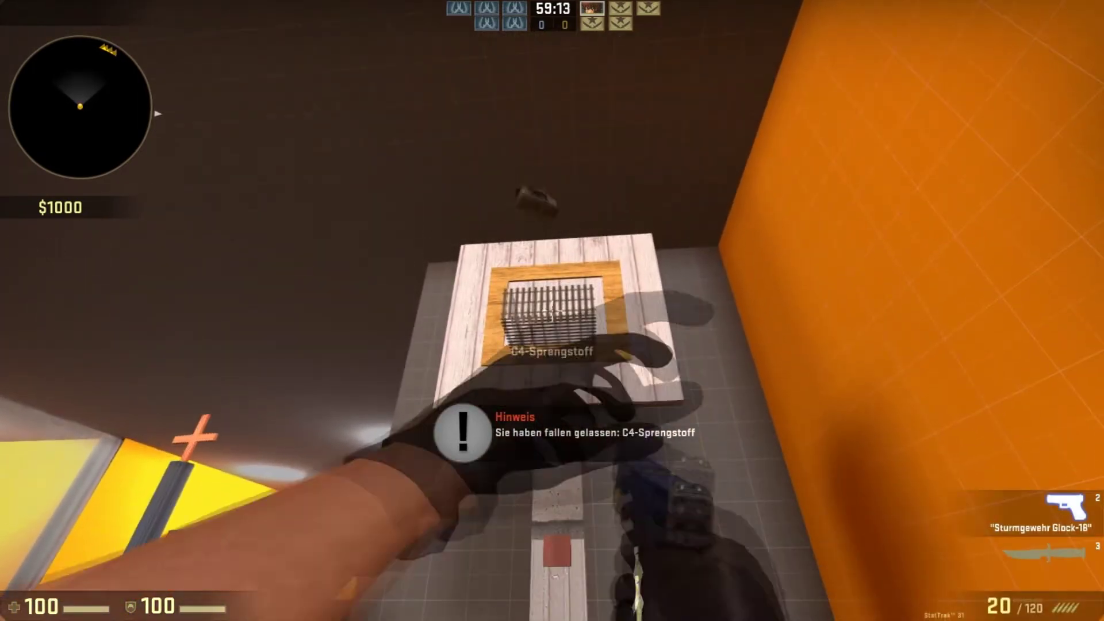
key("5")
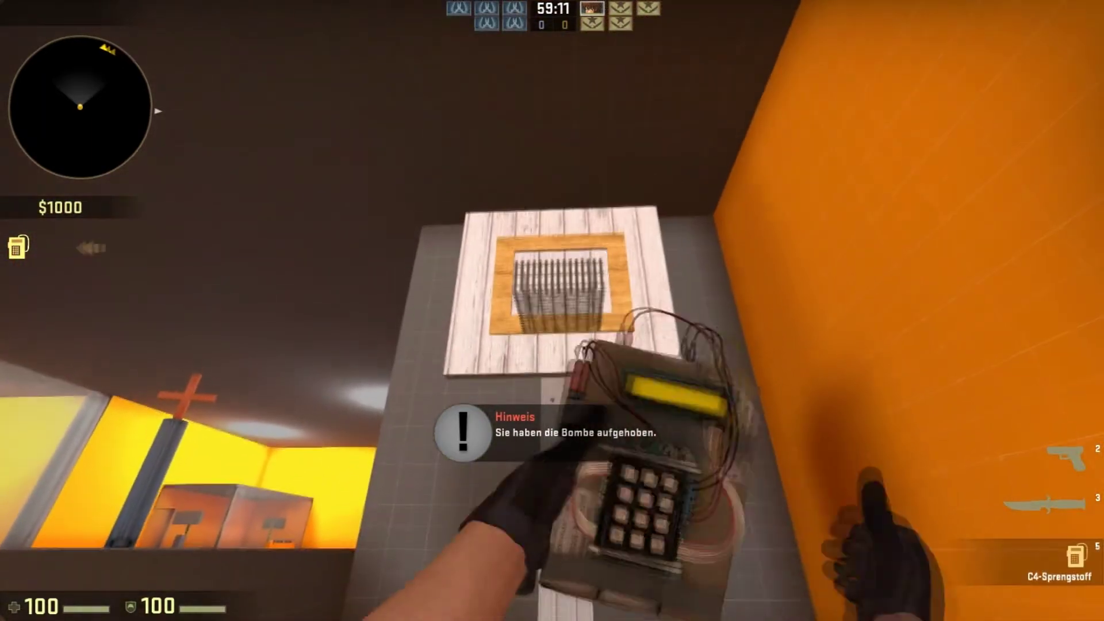
key("g")
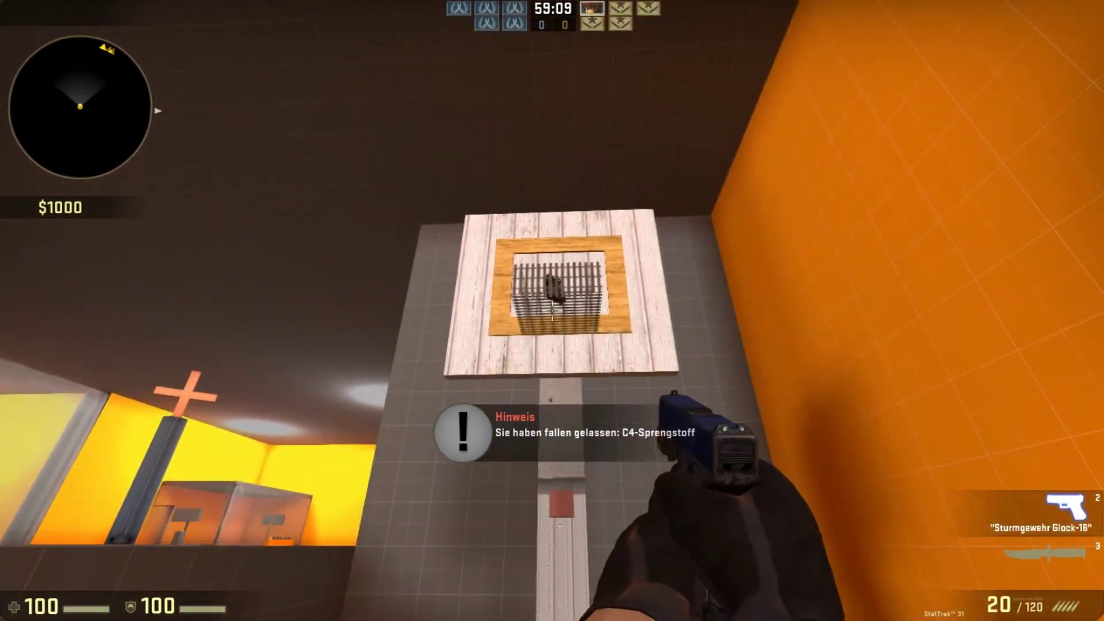
key("g")
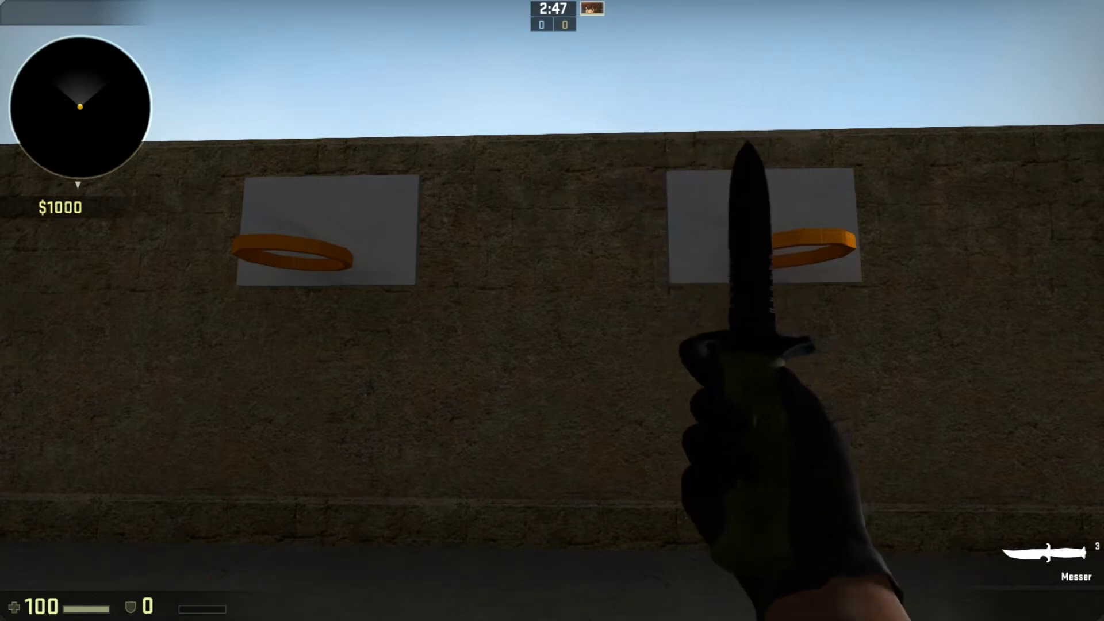
key("f")
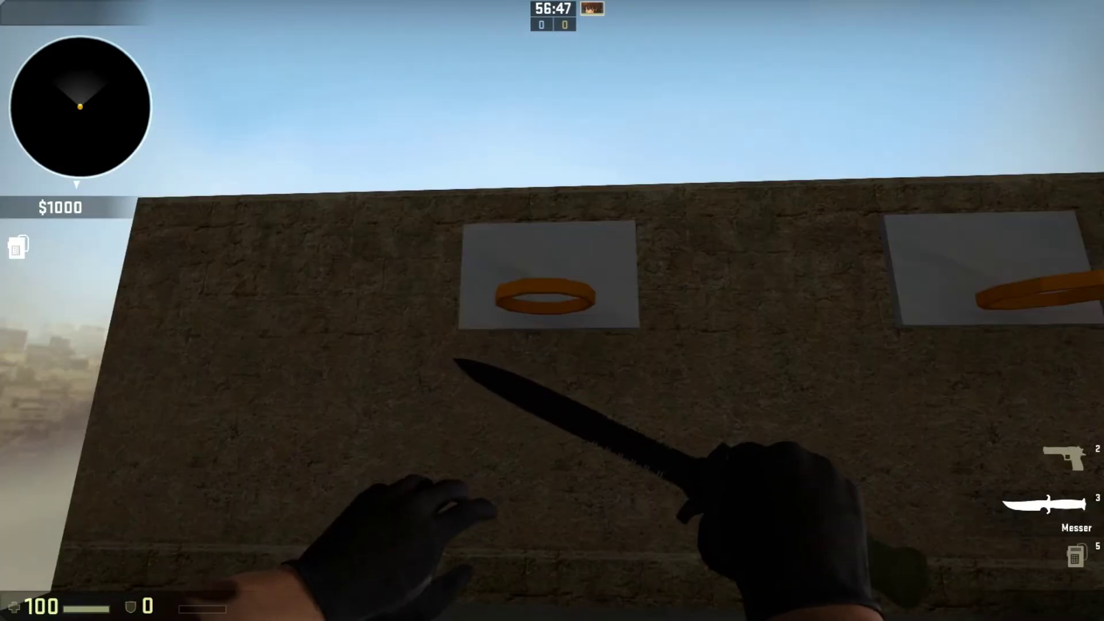
key("5")
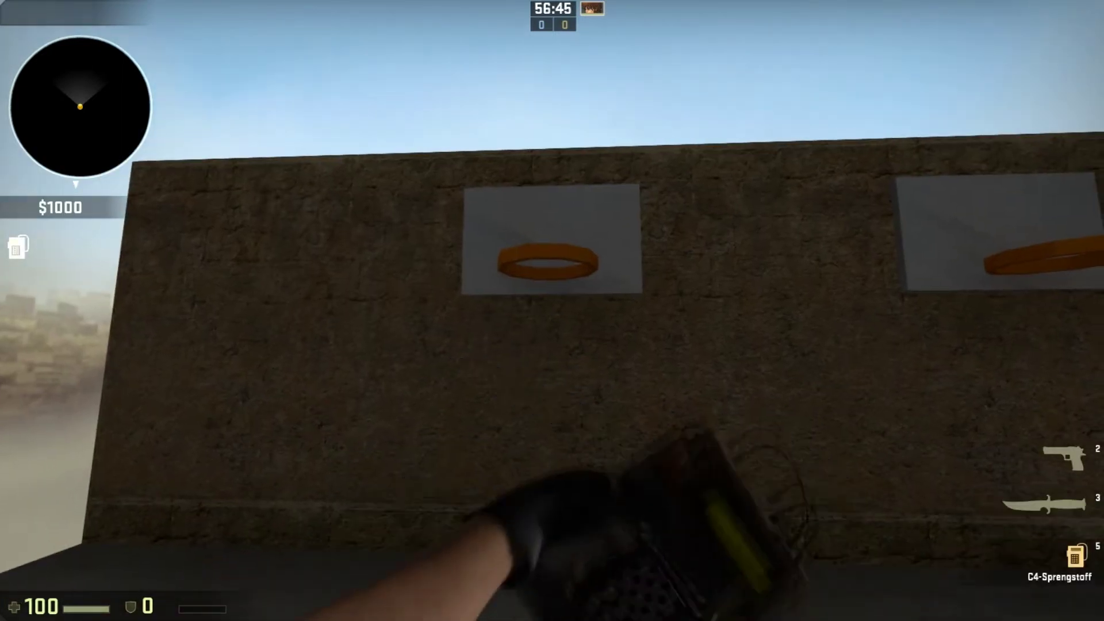
key("g")
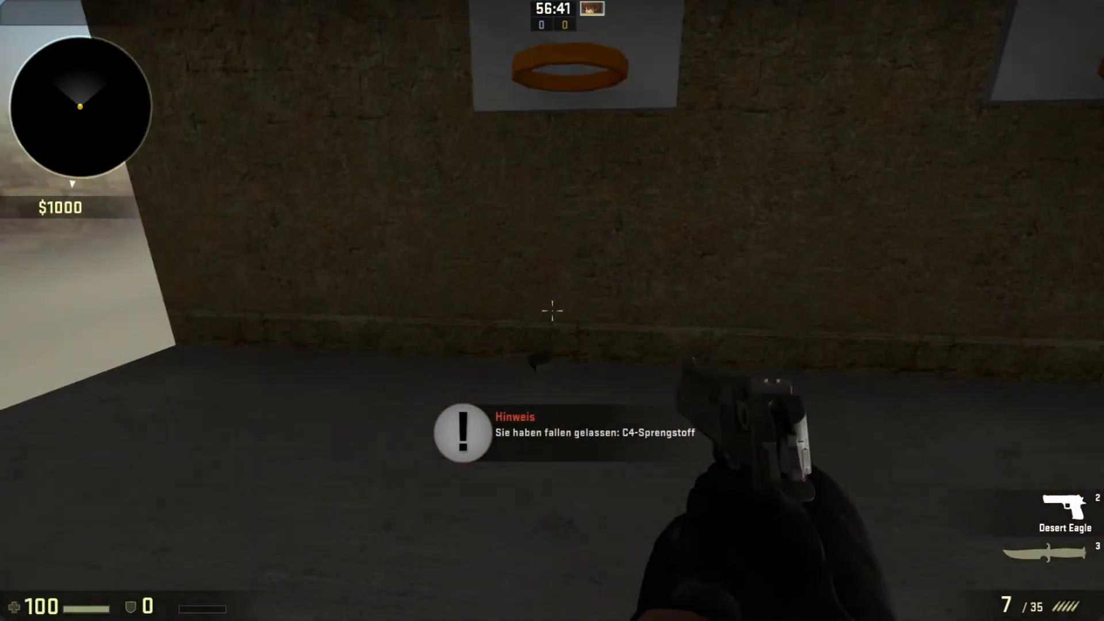
key("g")
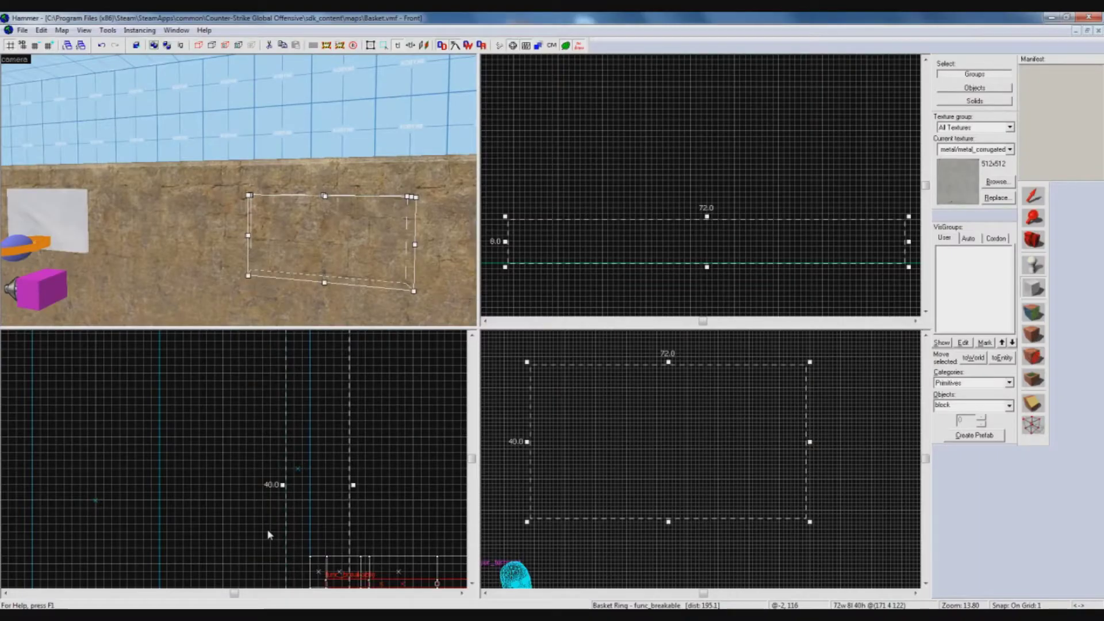
Drop the unfinished block outline and examine the existing basket on the wall up close in the 3D view.
key("Left")
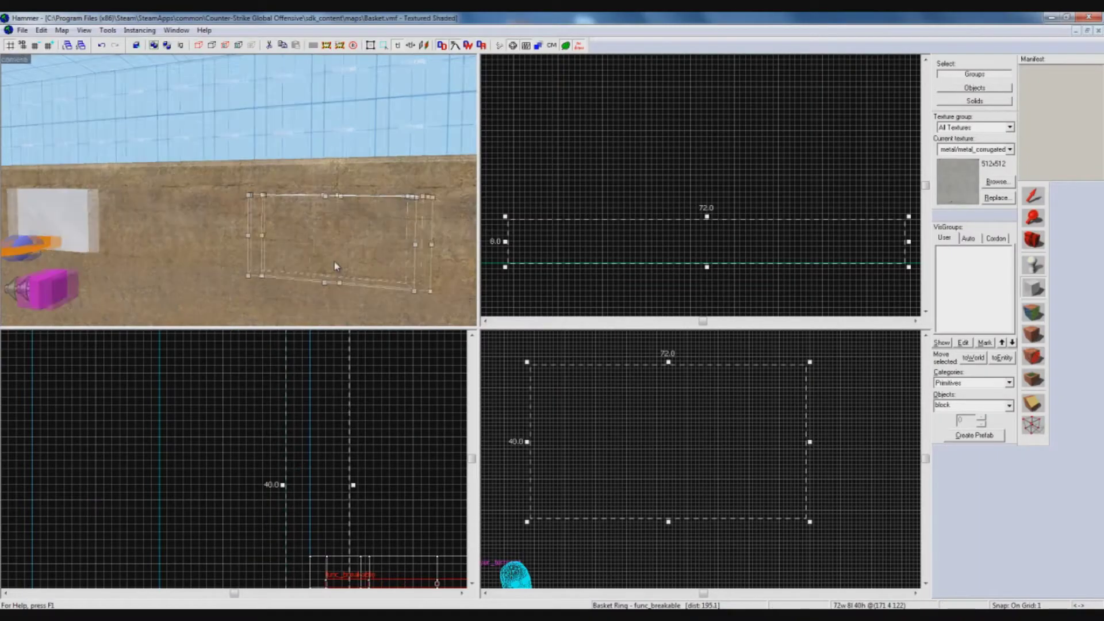
key("Left")
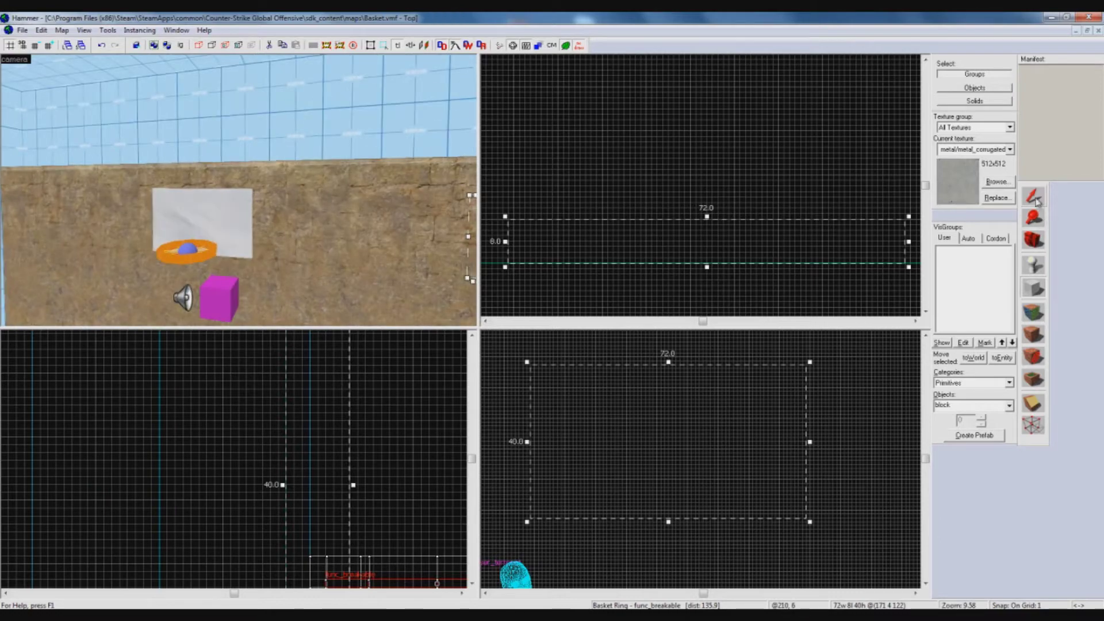
left_click(1032, 238)
key("z")
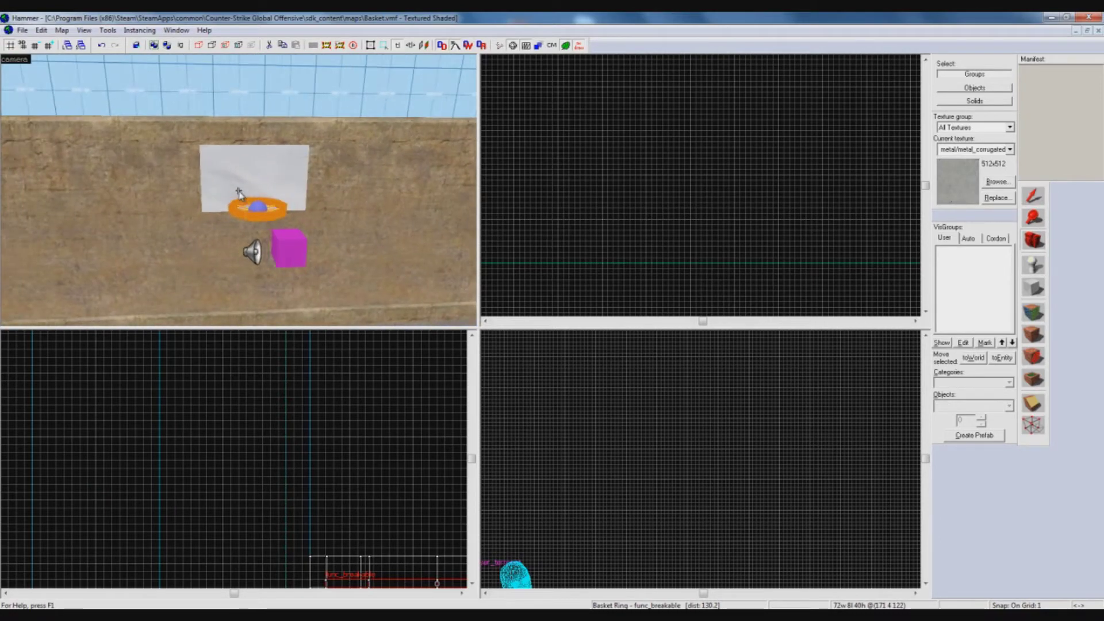
key("w")
key("w")
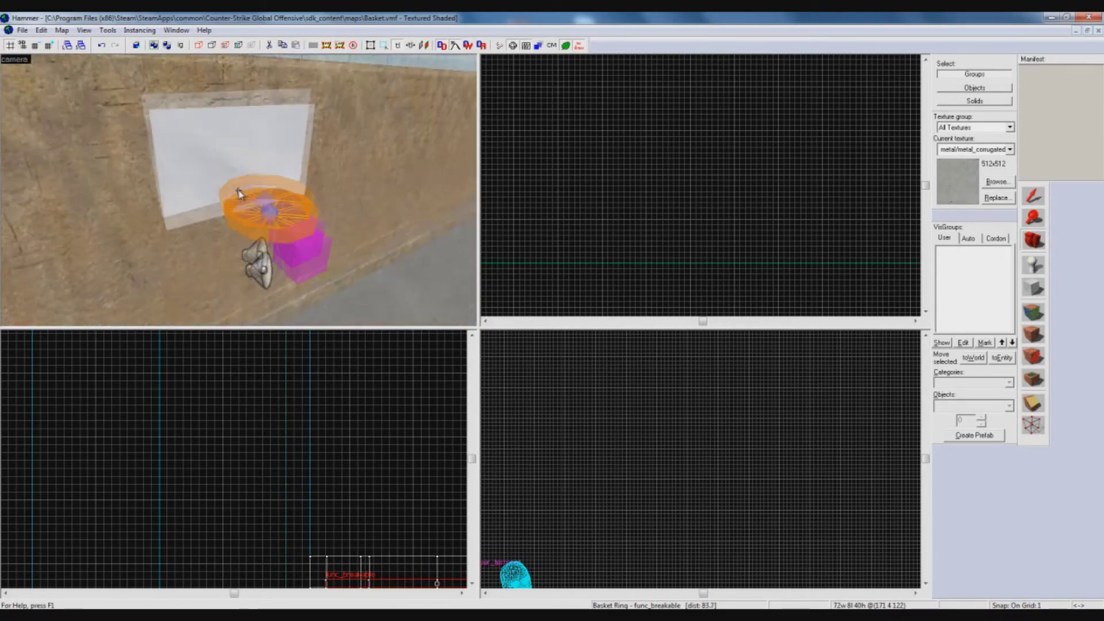
key("d")
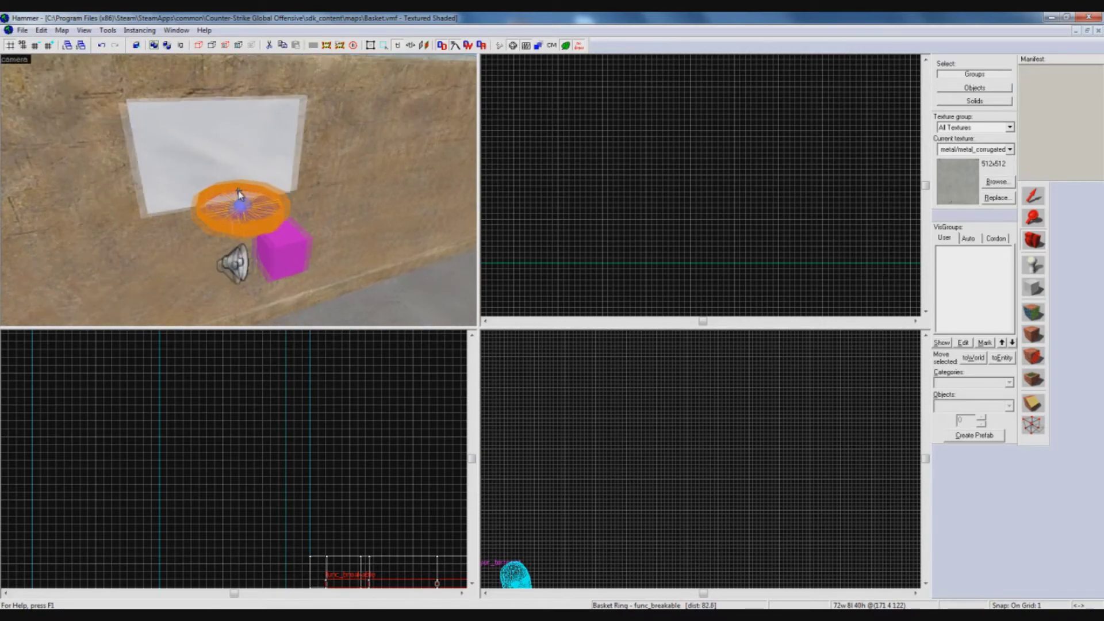
left_click_drag(239, 194, 240, 194)
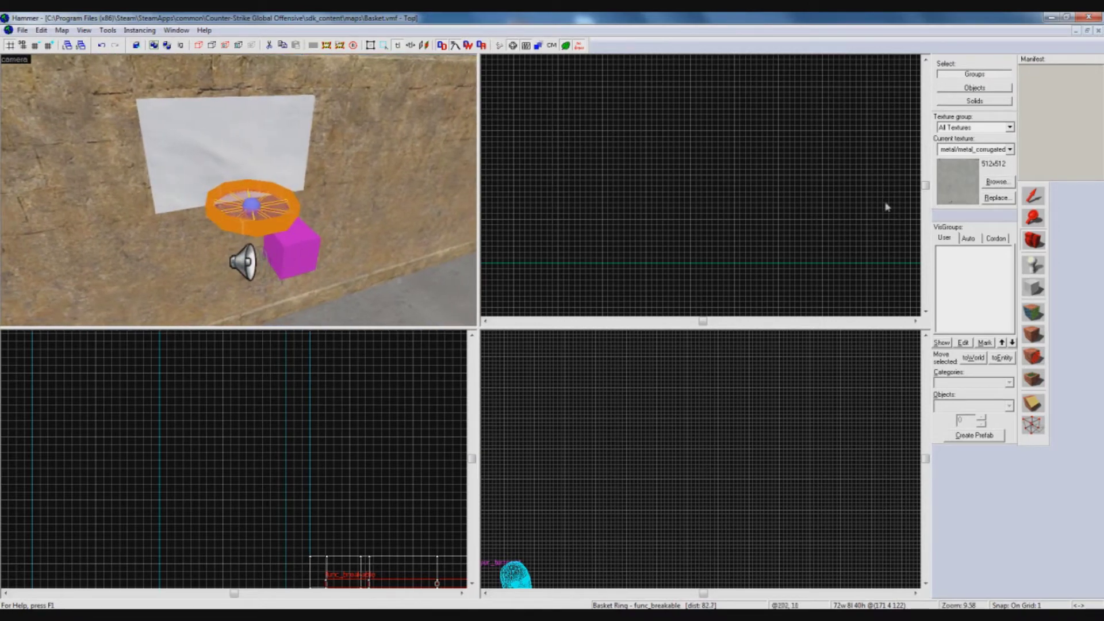
Select the basket's breakable brush, ring and backboard one after another to examine which parts the basket consists of.
left_click(1030, 200)
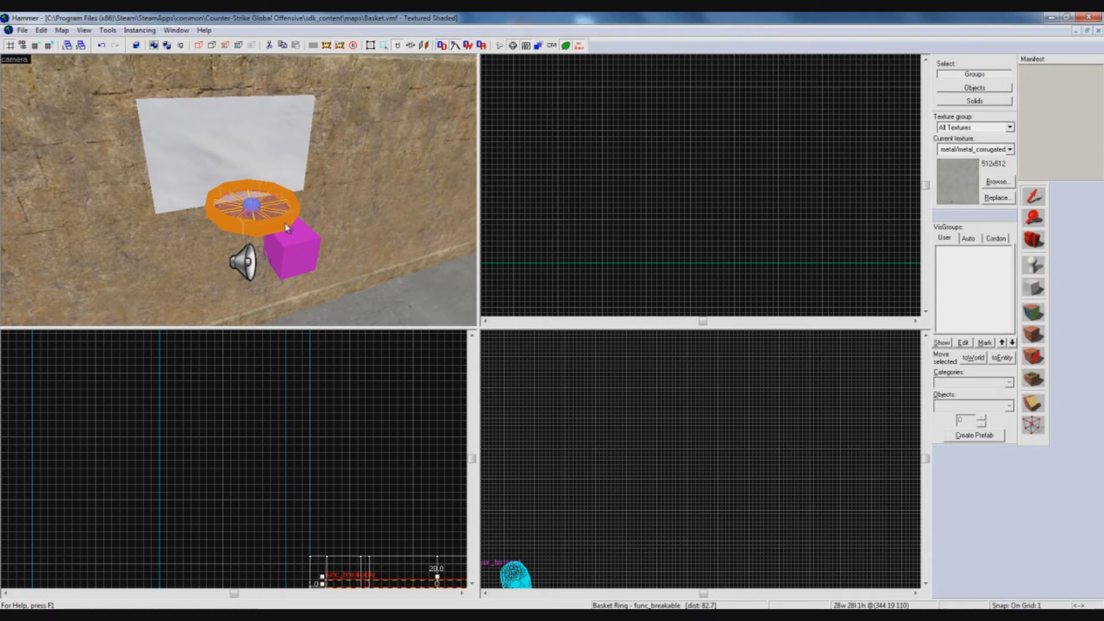
left_click(249, 172)
left_click(250, 230)
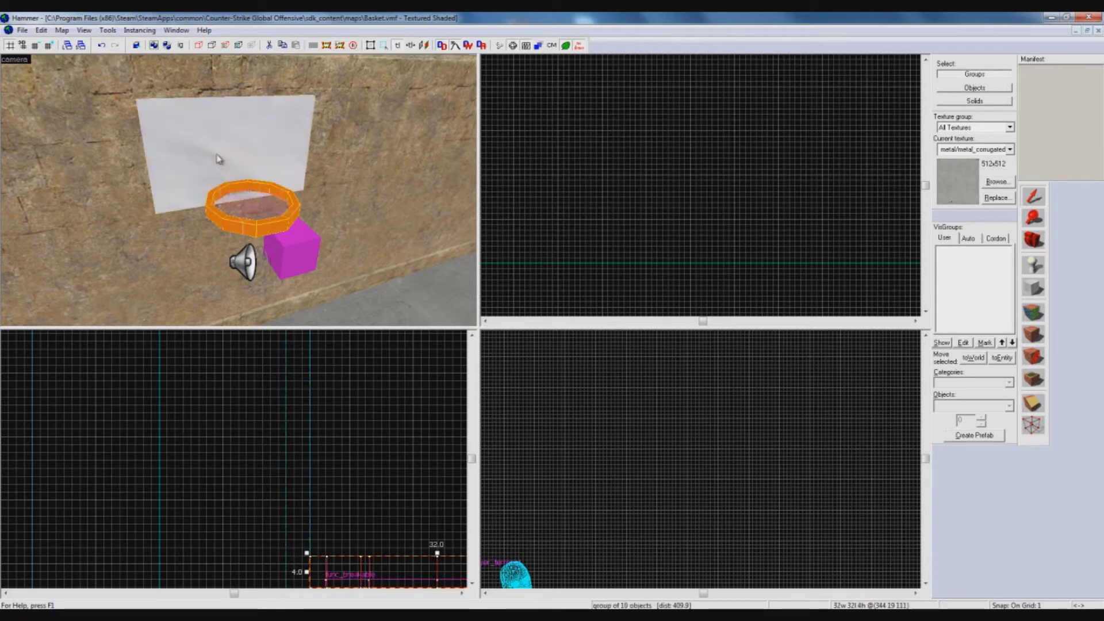
left_click(217, 160)
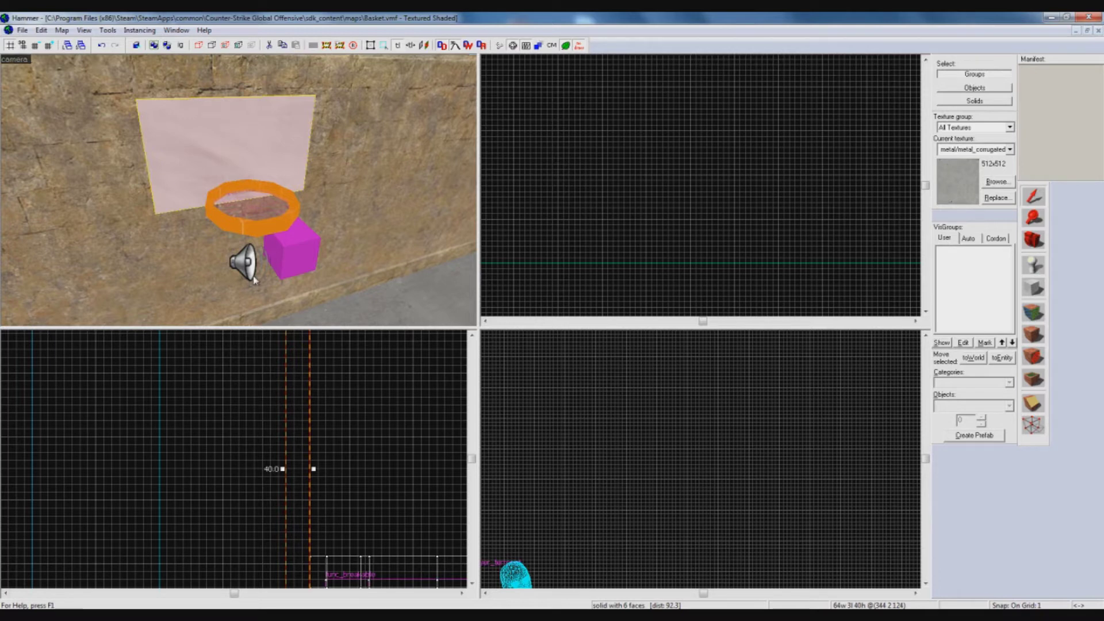
Examine the object properties of the Basket Ring func_breakable, the Basket sound ambient_generic and the Basket Respawn point_template.
double_click(249, 214)
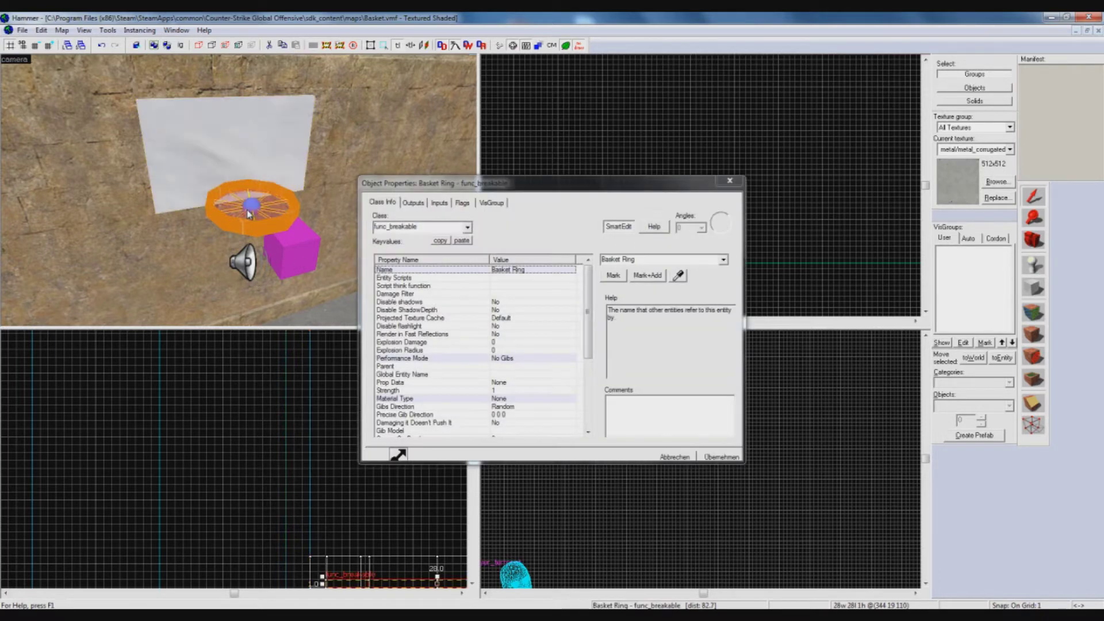
left_click(728, 182)
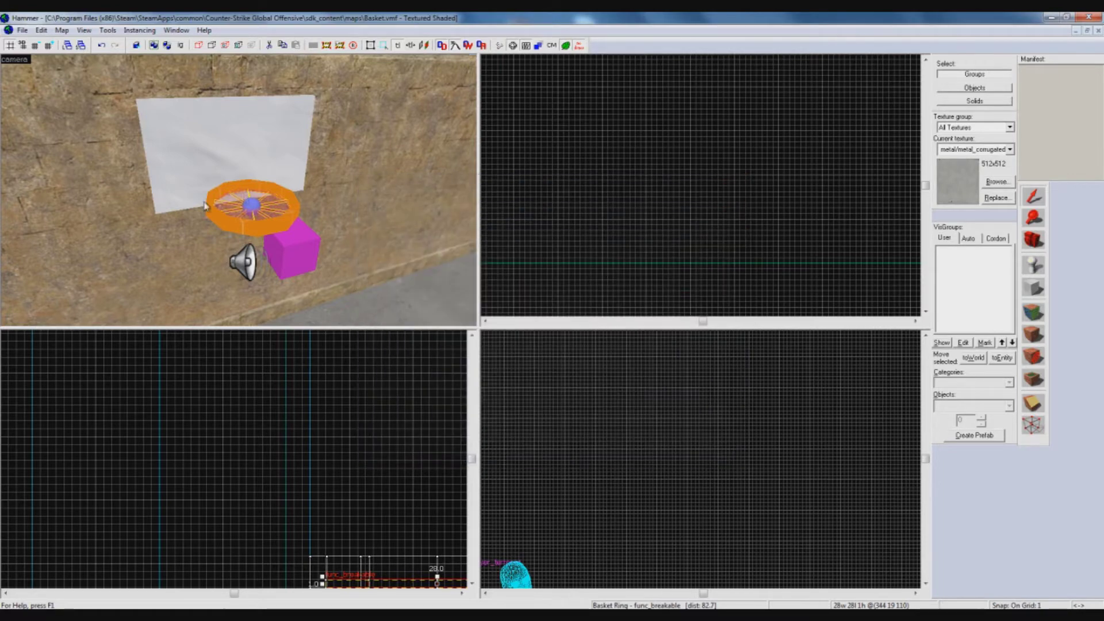
double_click(244, 261)
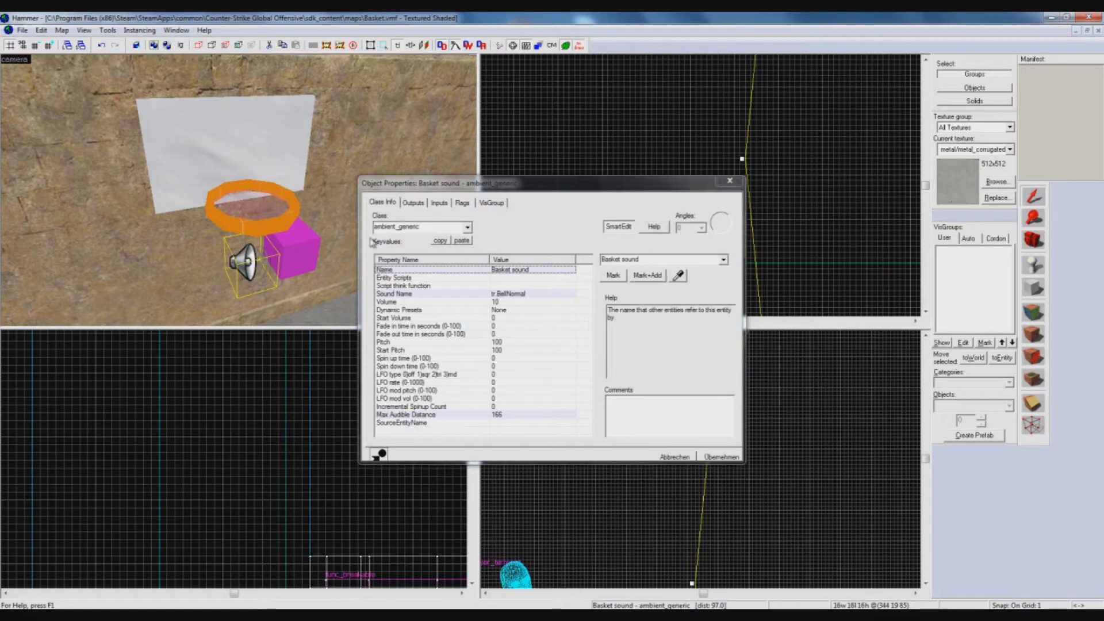
left_click(727, 183)
double_click(290, 262)
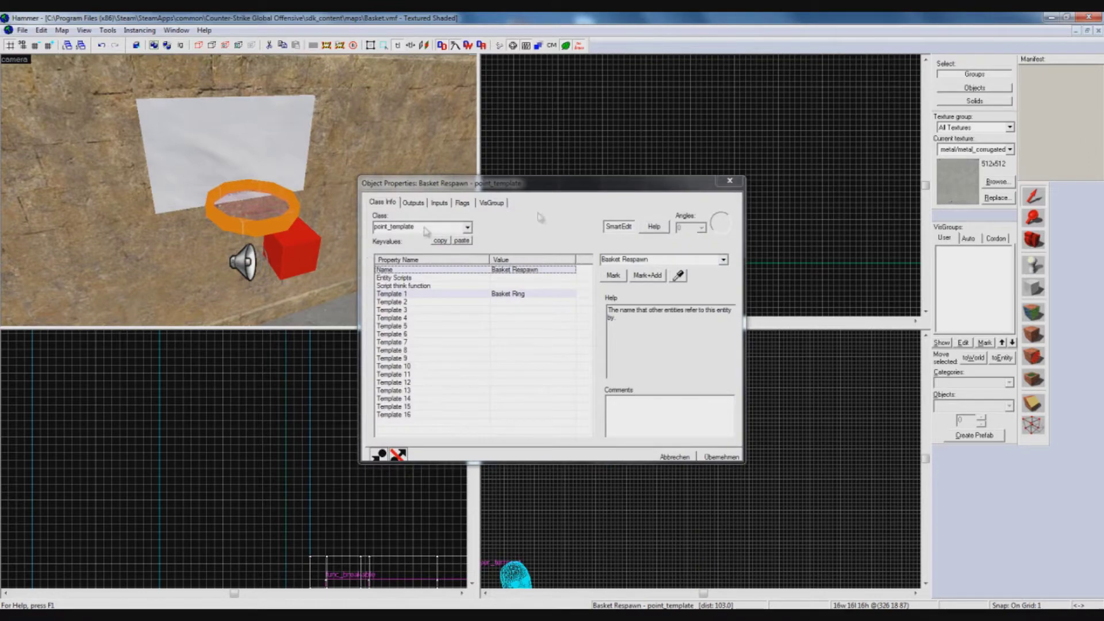
left_click(725, 182)
Examine the basket from the front, selecting its ring and finally its backboard solid.
left_click(1037, 245)
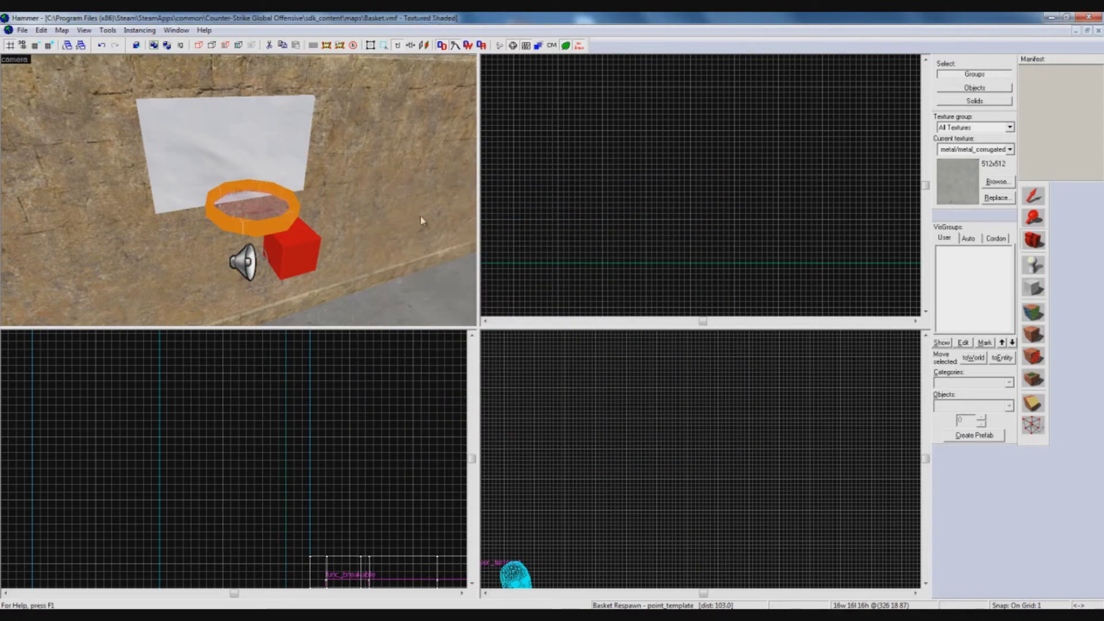
left_click_drag(421, 221, 239, 192)
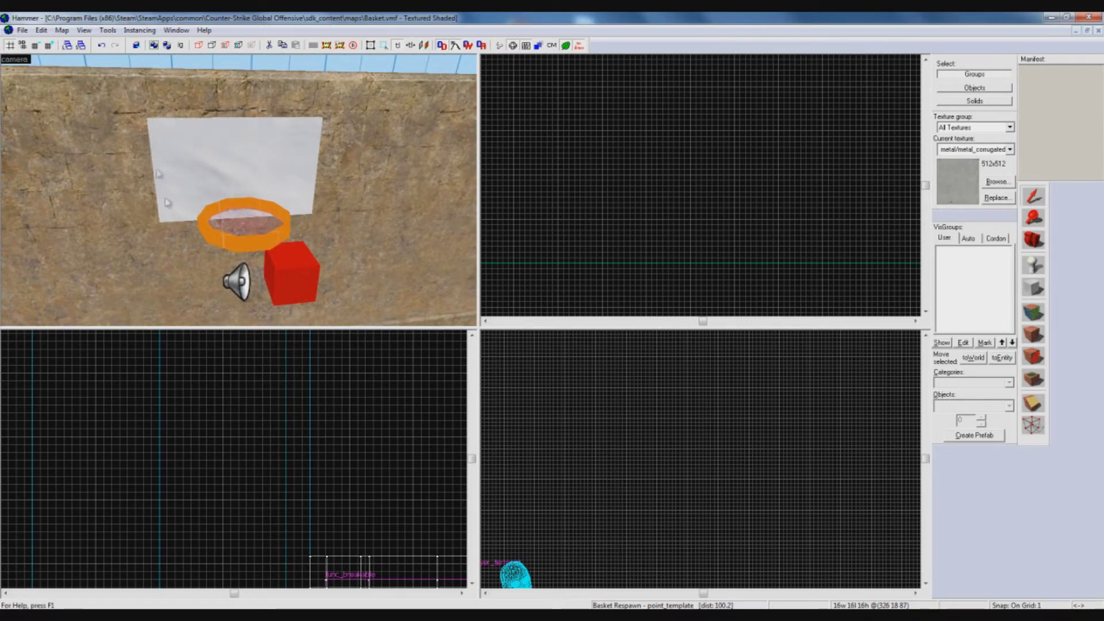
left_click(241, 243)
left_click(240, 144)
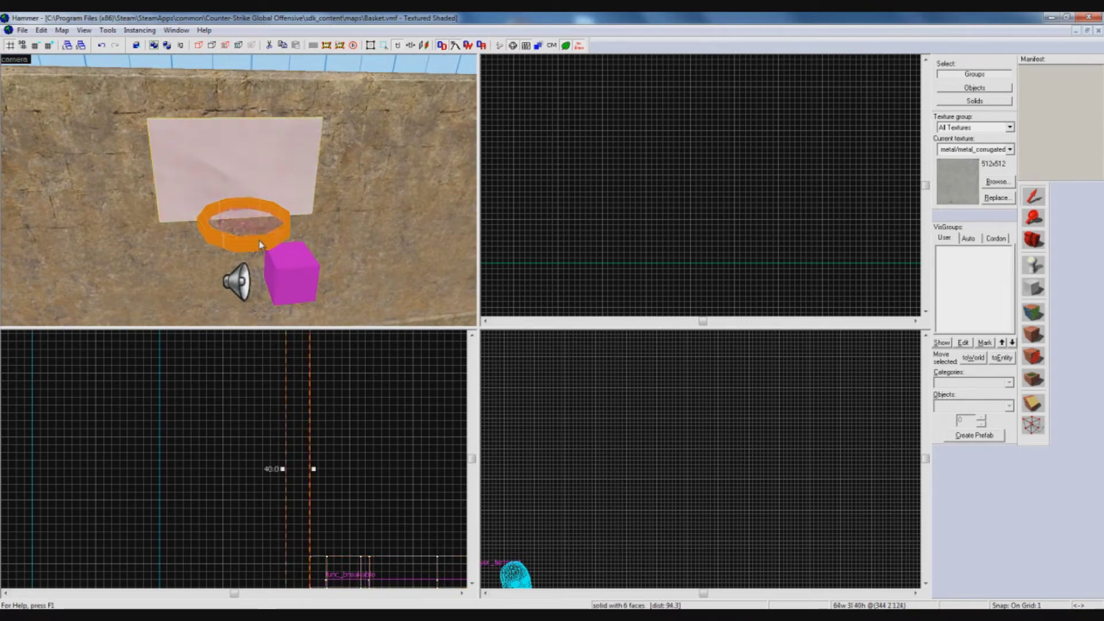
left_click(259, 240)
left_click(248, 180)
Examine the selected backboard from several angles and locate it in the top view of the map.
key("d")
key("a")
key("s")
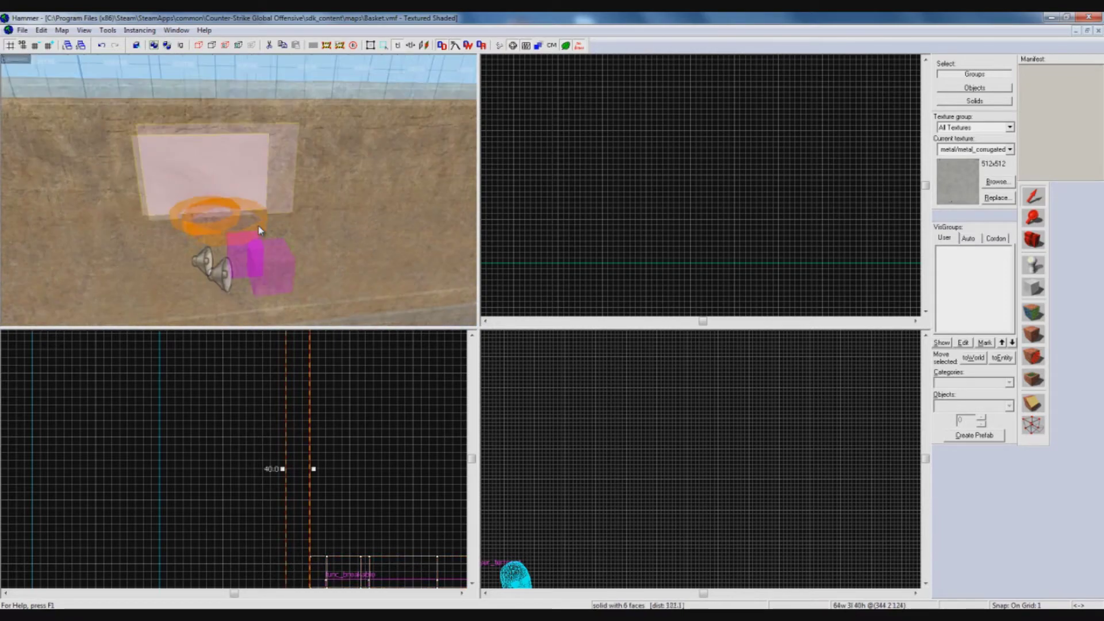
key("w")
key("d")
key("a")
key("w")
key("s")
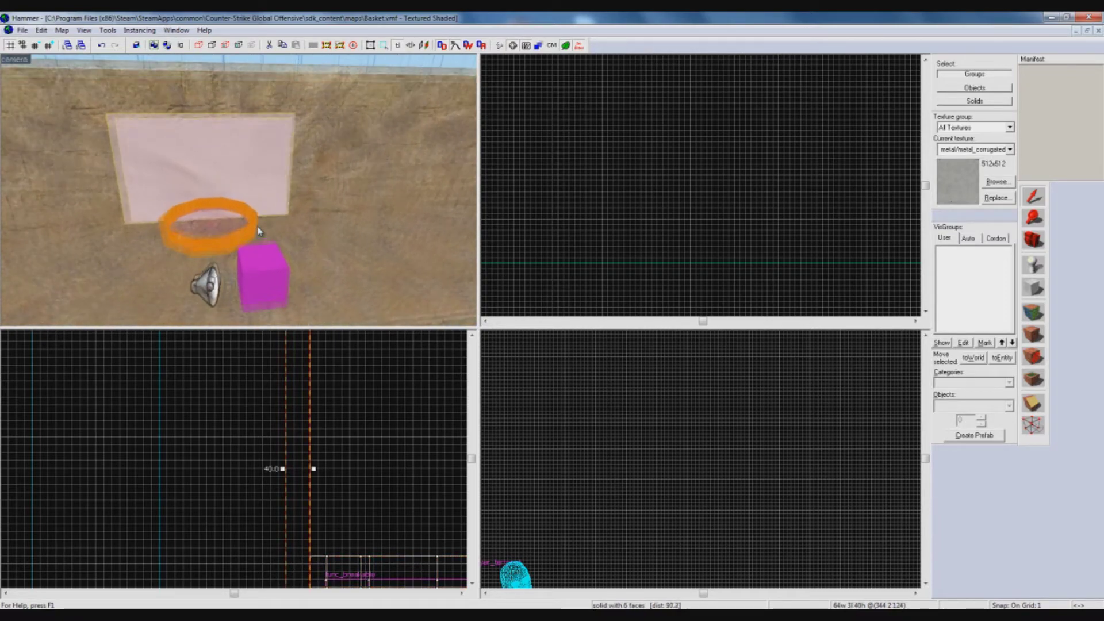
scroll(762, 273, "down", 6)
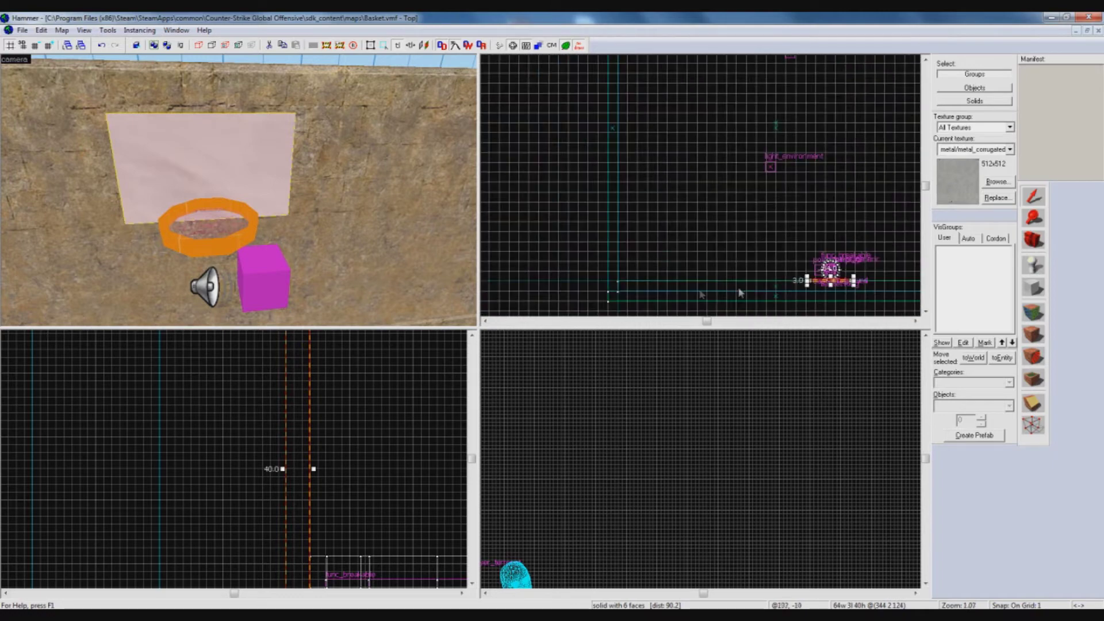
Create a new backboard block 72 units wide, 2 deep and 40 high against the wall beside the existing basket.
scroll(828, 294, "up", 2)
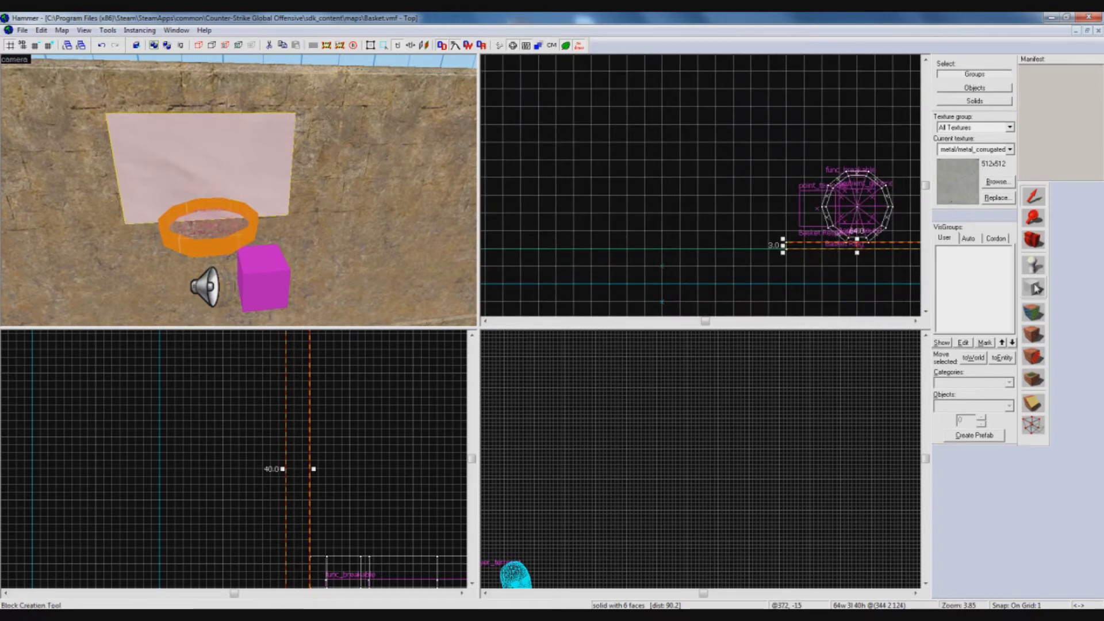
left_click(1034, 287)
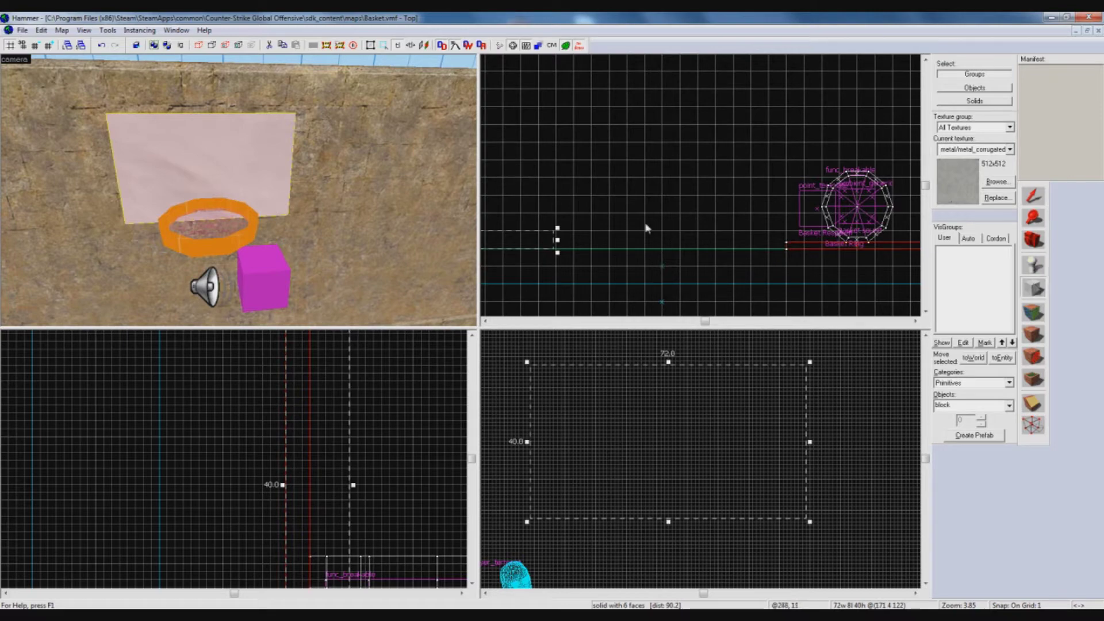
scroll(607, 232, "up", 1)
scroll(639, 248, "down", 1)
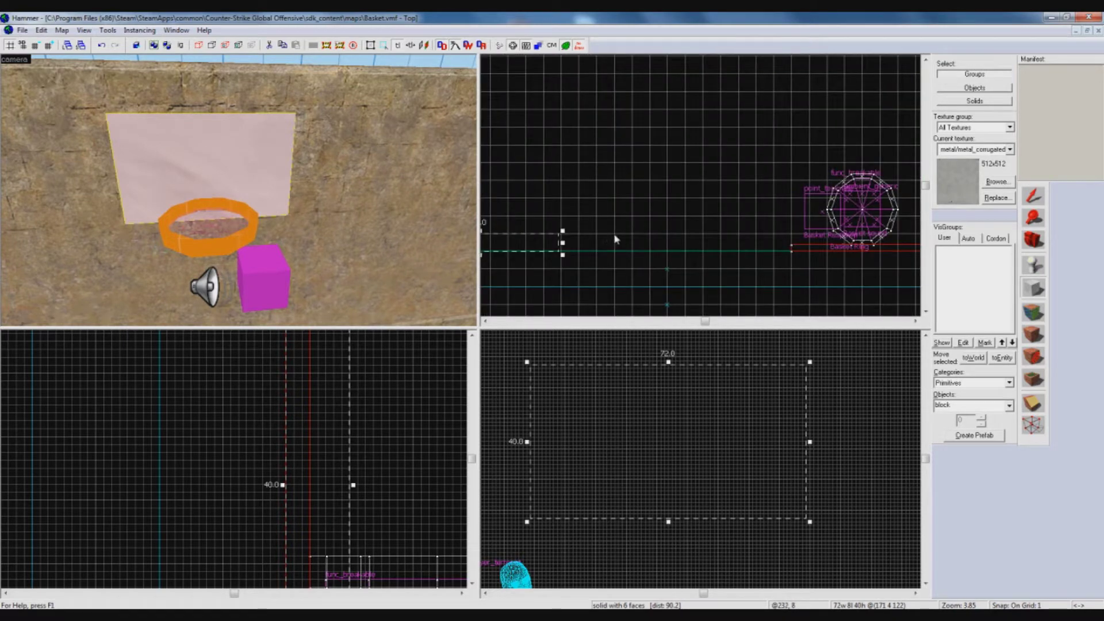
left_click_drag(615, 239, 518, 258)
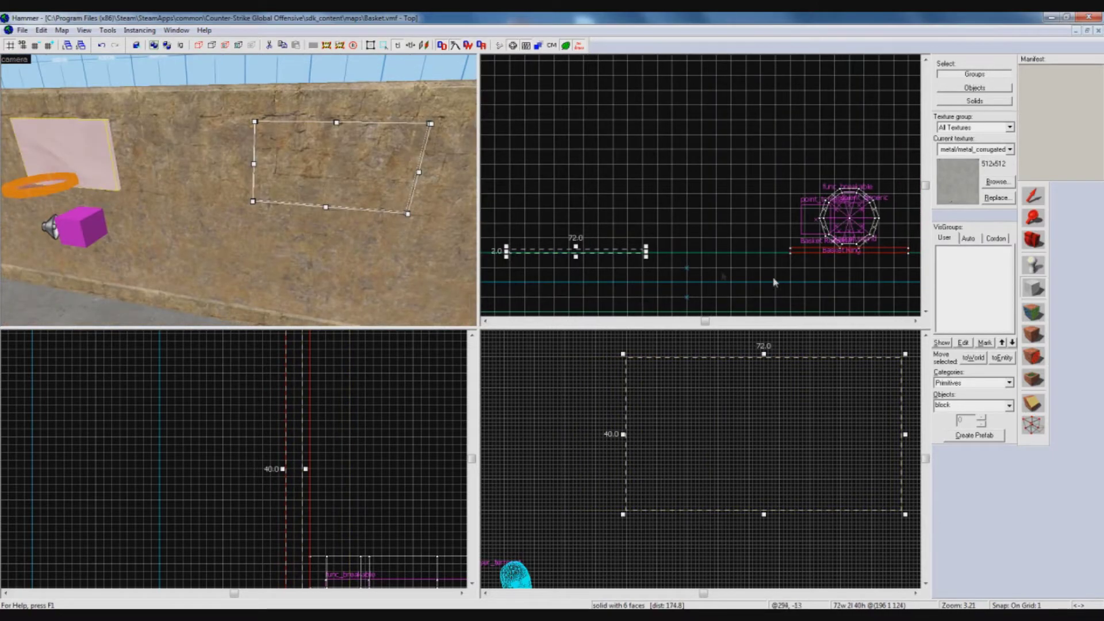
scroll(819, 282, "up", 2)
scroll(504, 285, "down", 2)
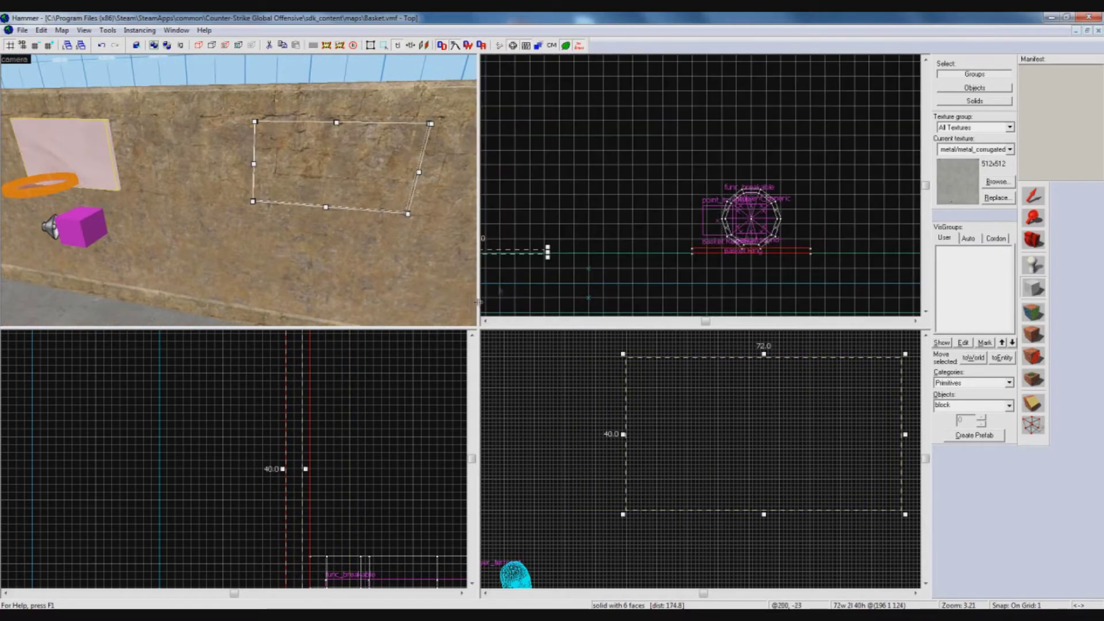
left_click(485, 322)
key("Return")
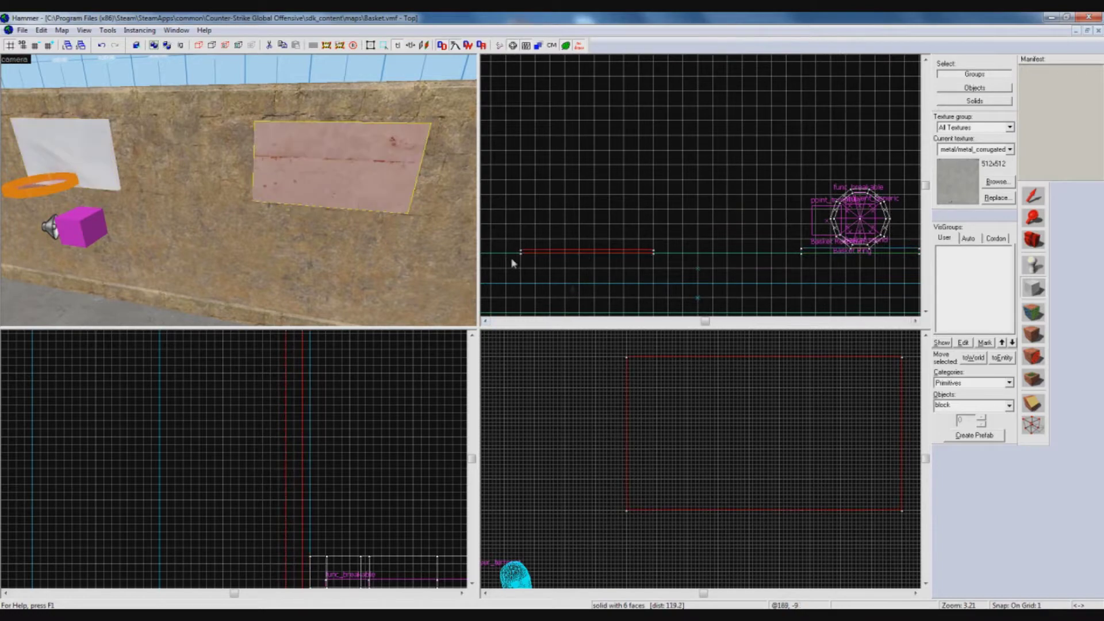
Fit the texture to all faces of the new backboard.
key("a")
key("w")
key("s")
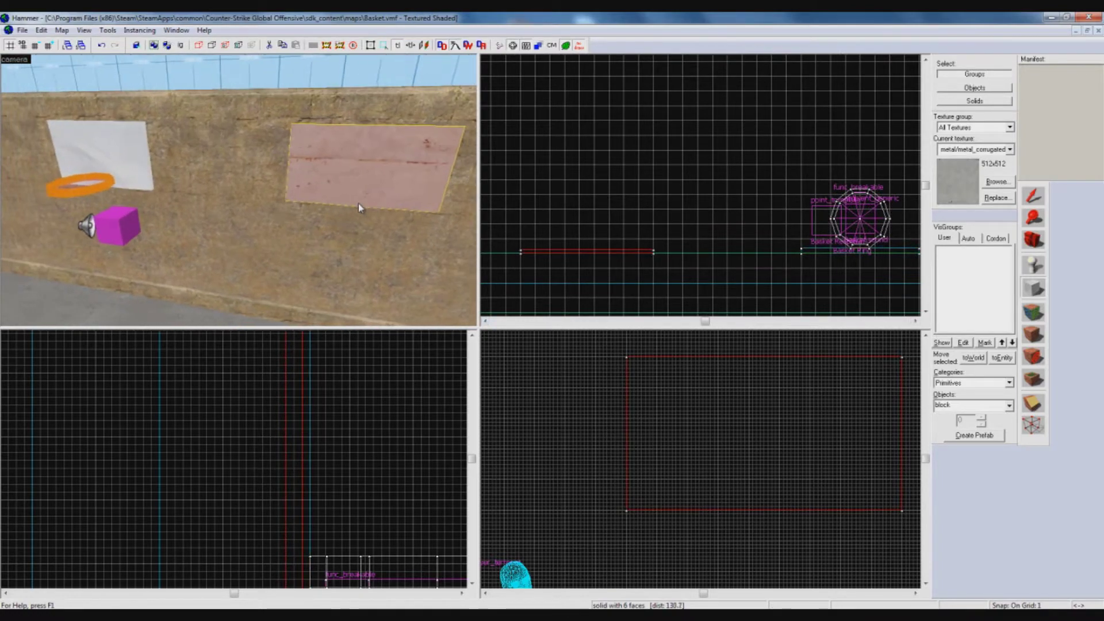
left_click(1035, 317)
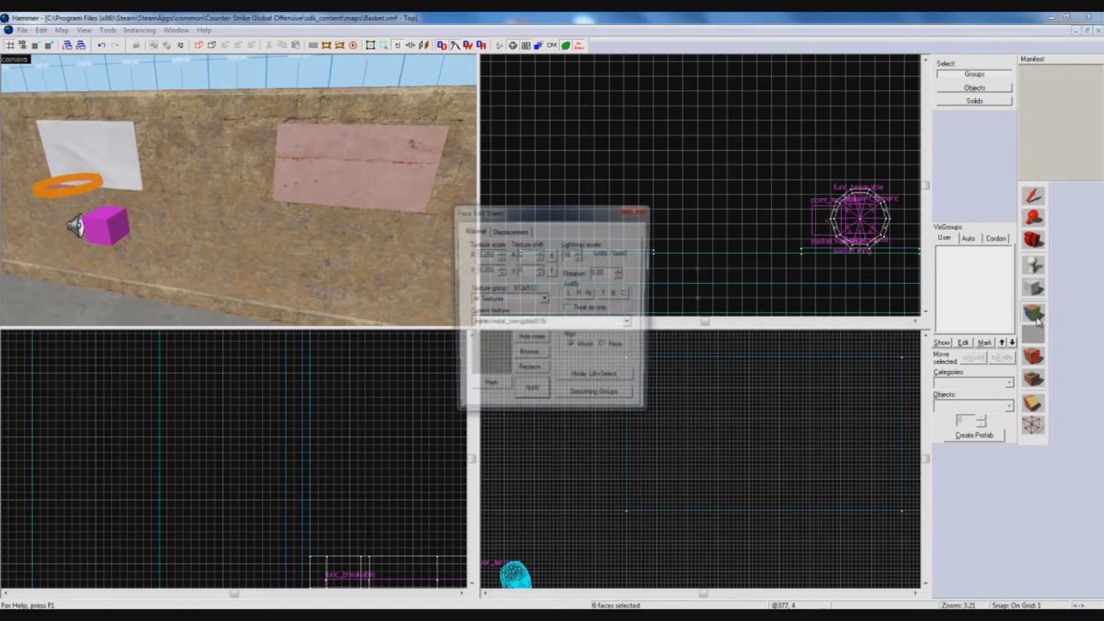
left_click(590, 294)
left_click(633, 211)
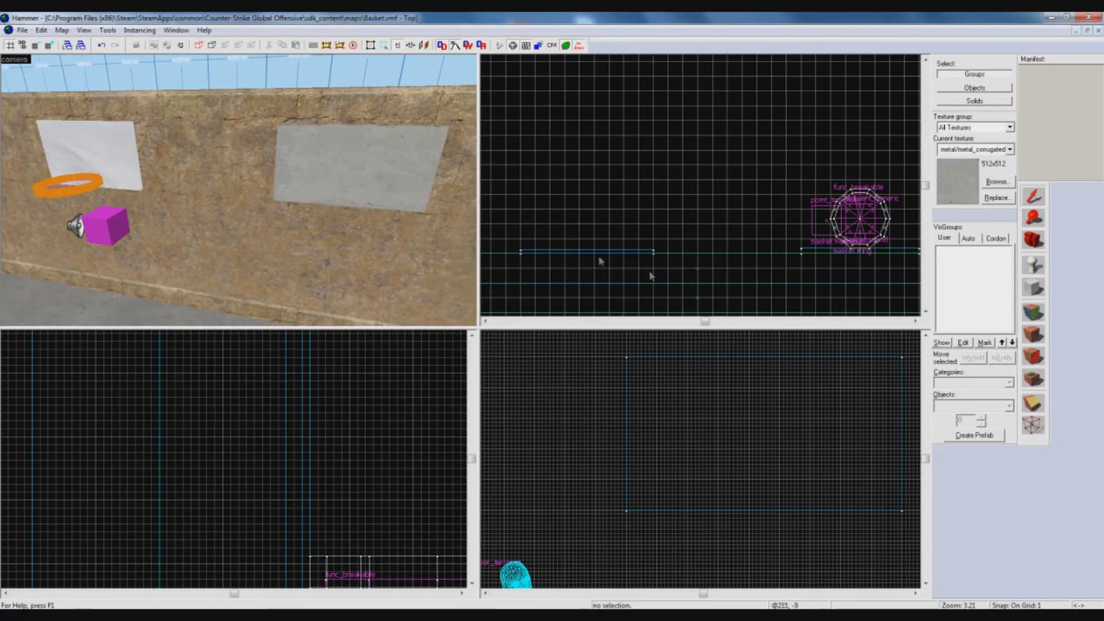
Choose the arch primitive and draw its outline, about 40 by 40 units, in front of the new backboard in the top view.
key("w")
key("s")
key("w")
key("d")
key("s")
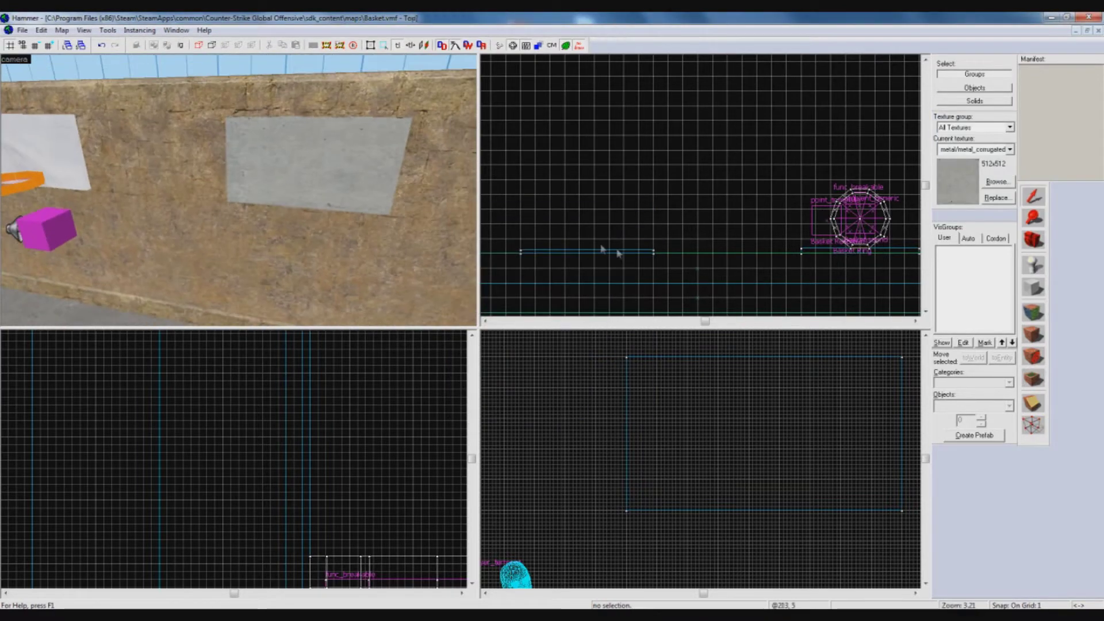
left_click(1038, 294)
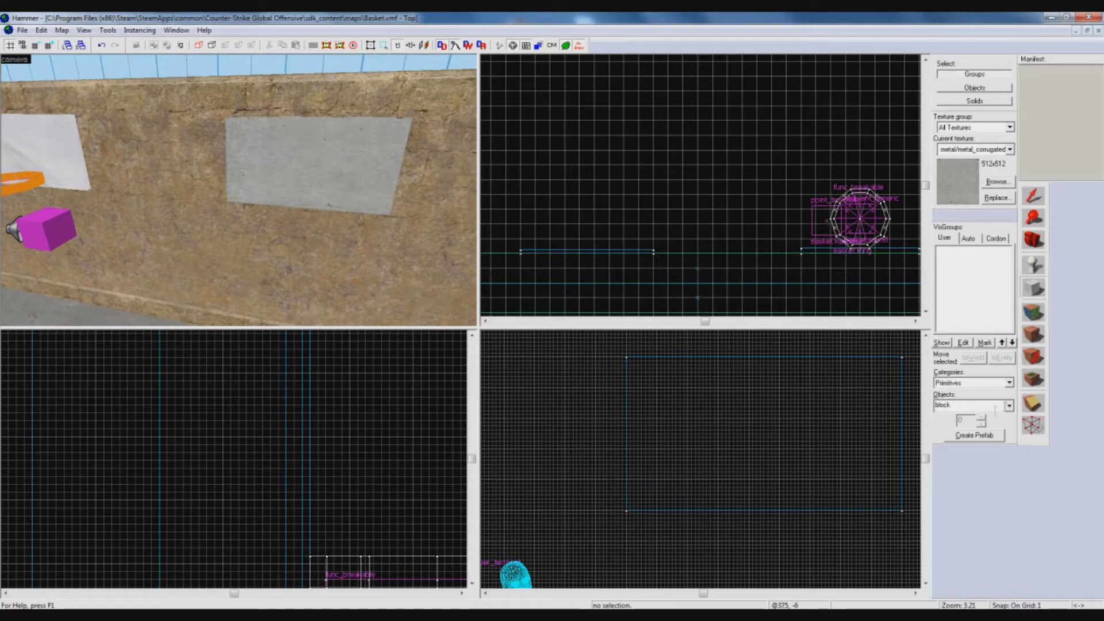
left_click(1009, 406)
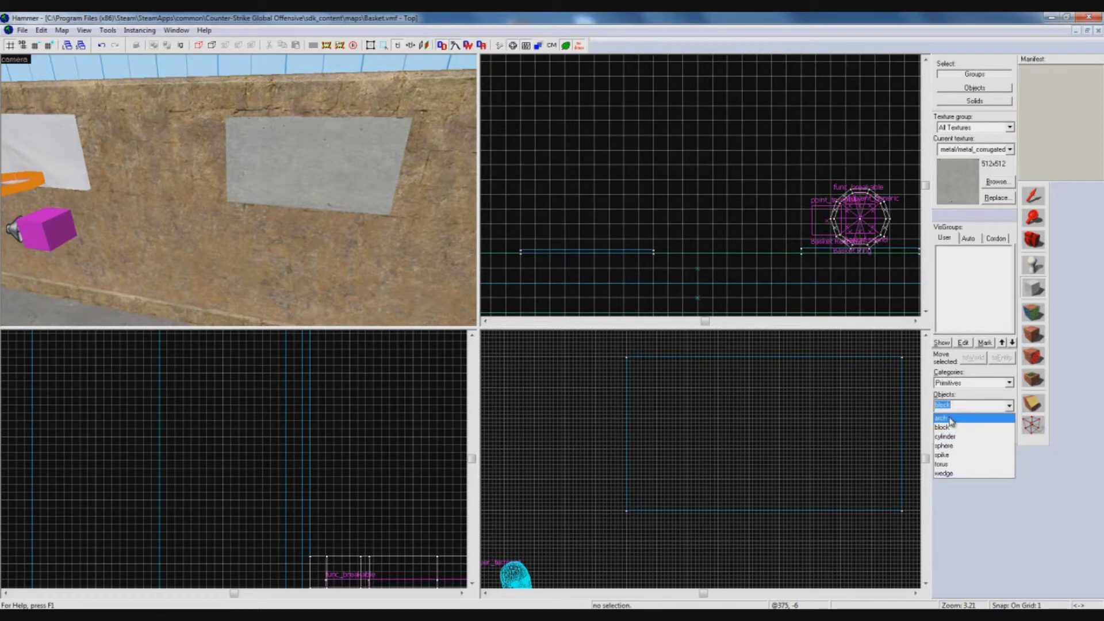
left_click(949, 419)
scroll(539, 252, "up", 4)
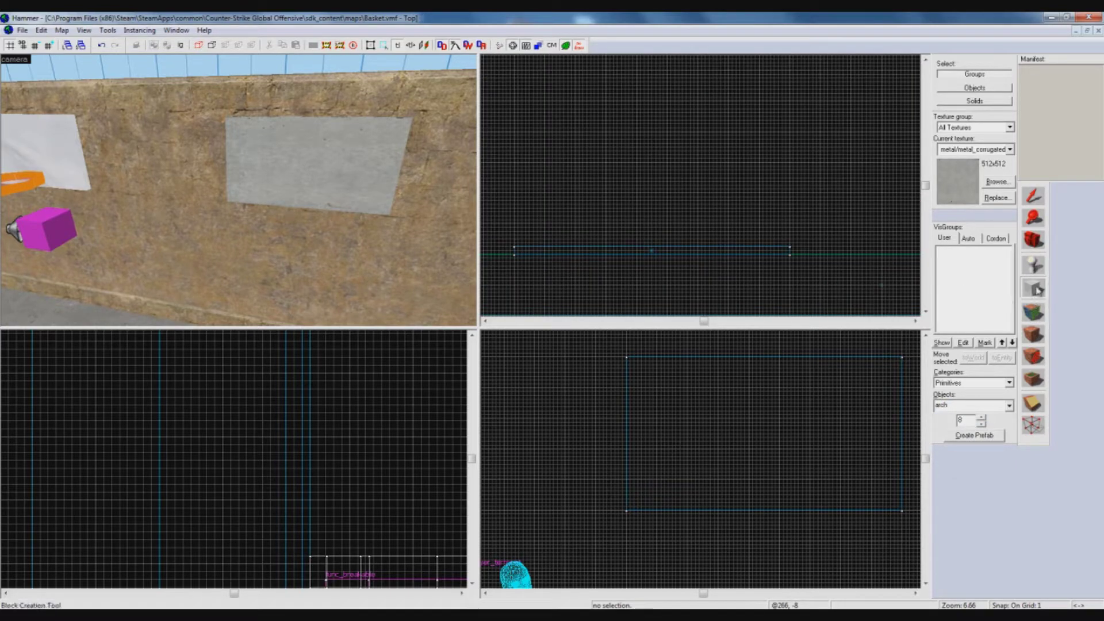
scroll(605, 256, "up", 1)
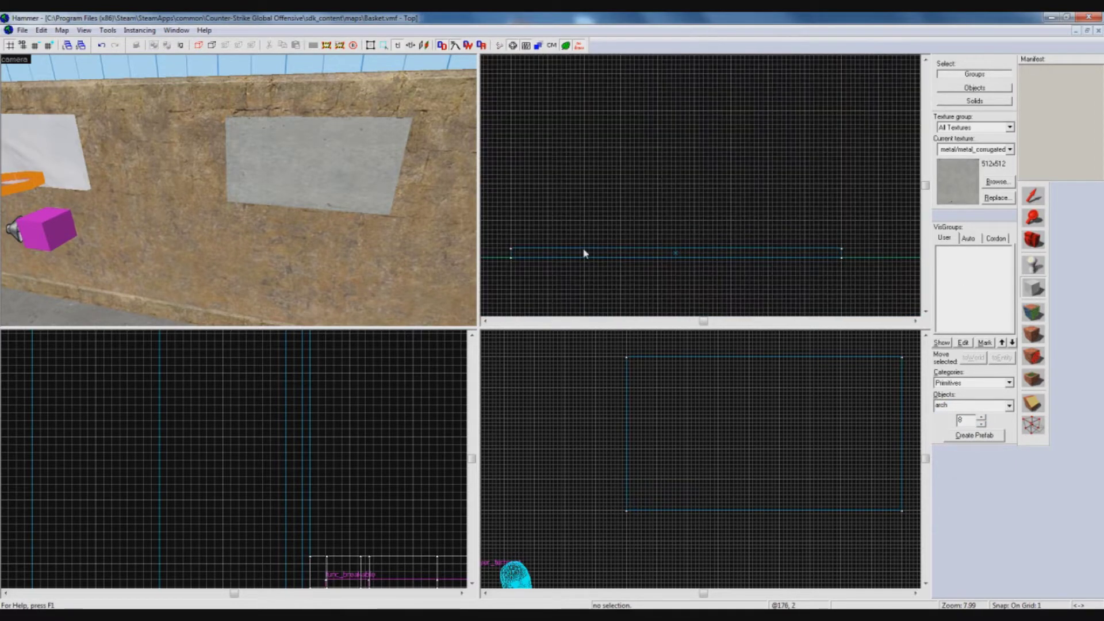
mouse_move(586, 250)
left_mouse_down()
mouse_move(764, 153)
mouse_move(770, 71)
left_mouse_up()
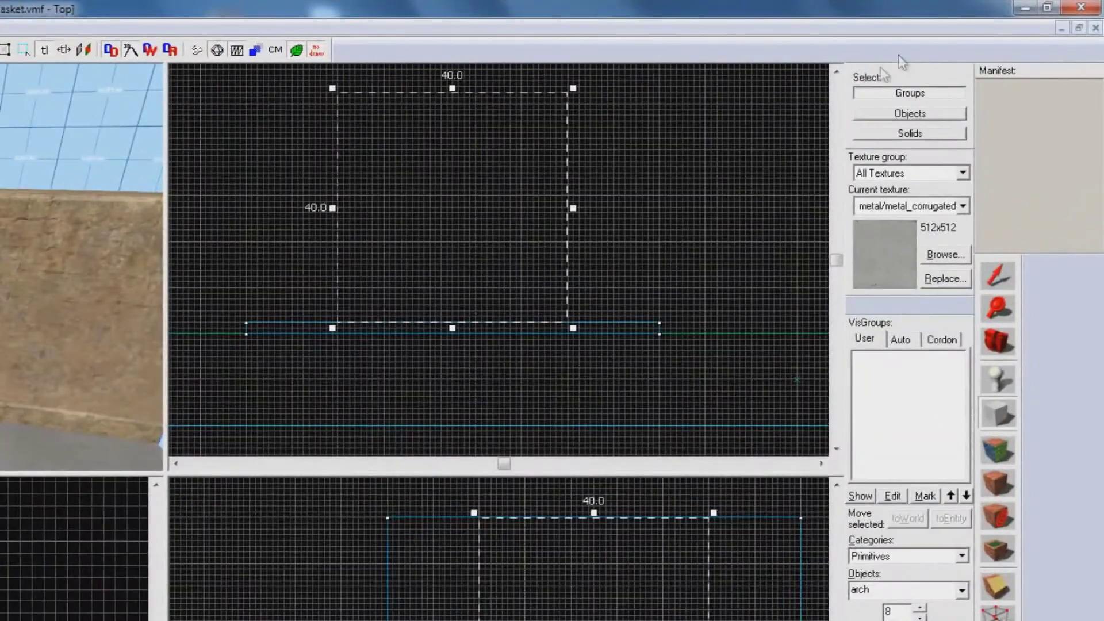
Resize the arch outline to 32 by 32 units, keeping it against the front of the backboard.
left_click(836, 72)
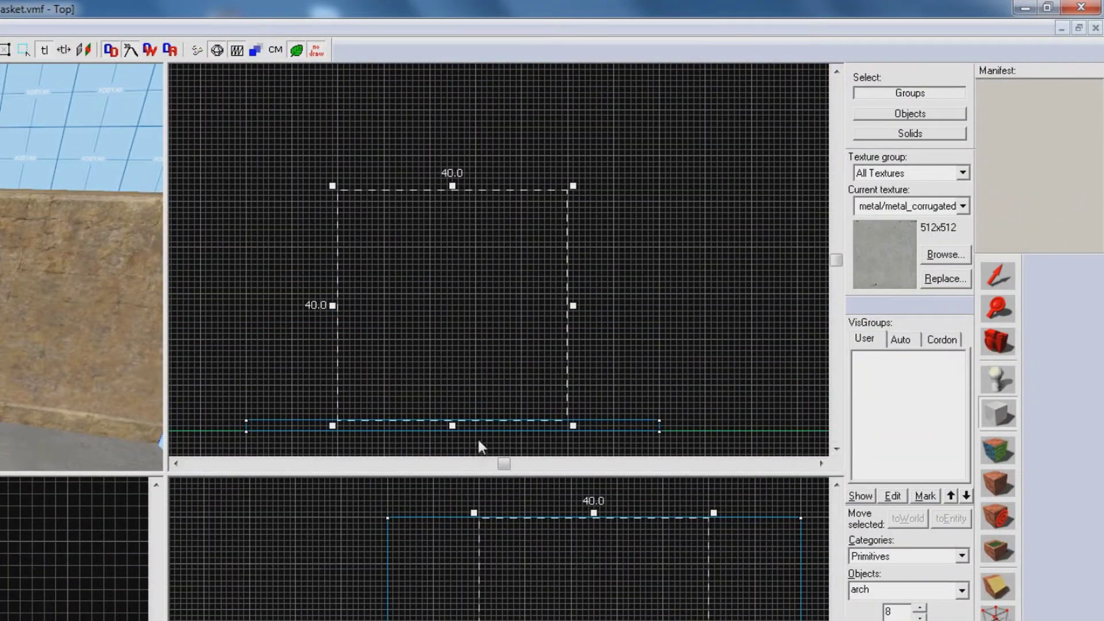
left_click_drag(333, 304, 378, 305)
mouse_move(451, 329)
left_mouse_down()
mouse_move(424, 329)
mouse_move(434, 328)
left_mouse_up()
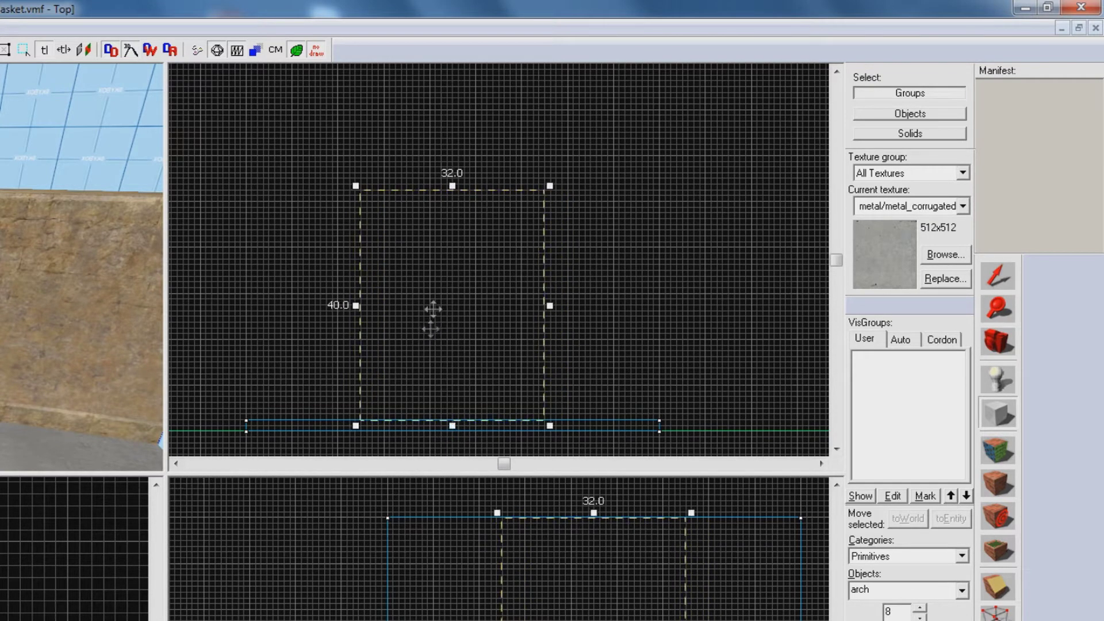
mouse_move(452, 190)
left_mouse_down()
mouse_move(458, 279)
mouse_move(456, 230)
left_mouse_up()
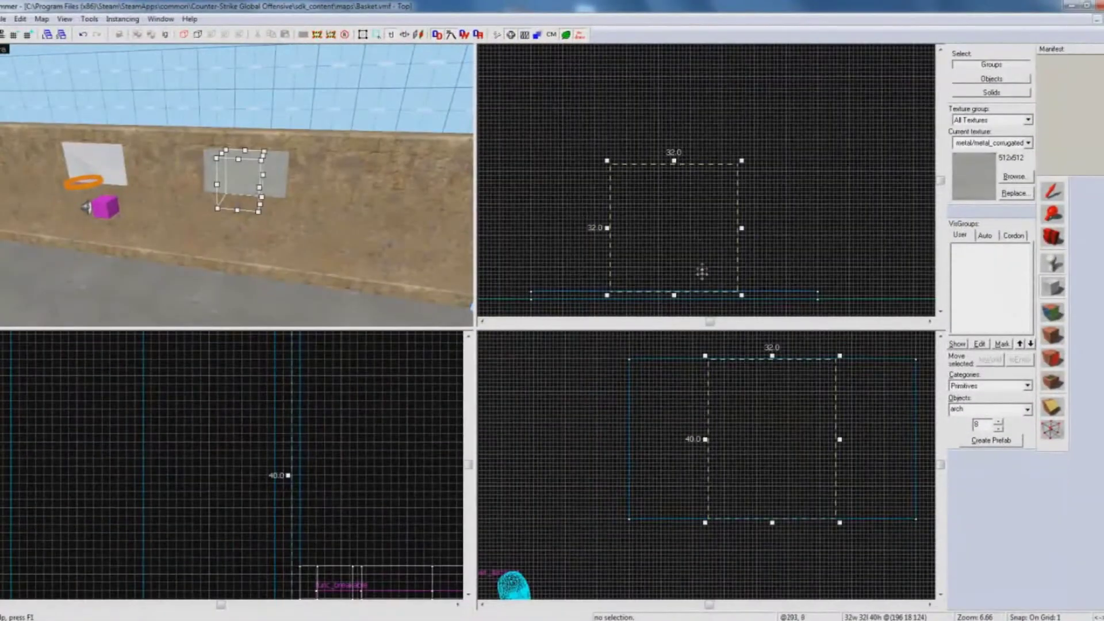
scroll(492, 393, "up", 2)
scroll(646, 298, "up", 1)
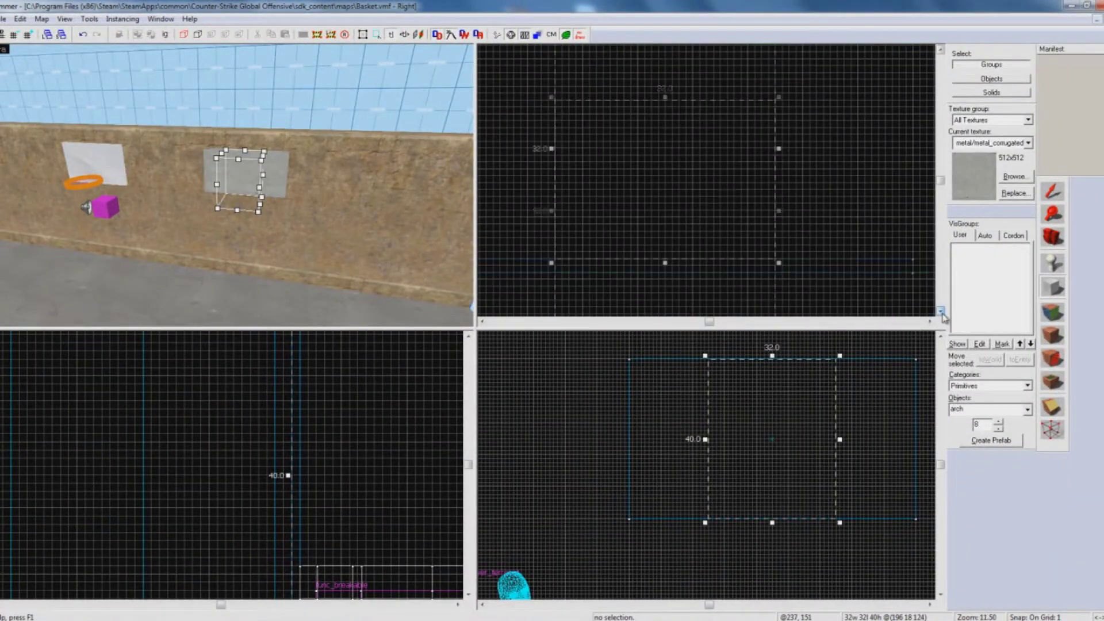
scroll(560, 236, "down", 1)
scroll(537, 204, "down", 1)
scroll(519, 158, "down", 1)
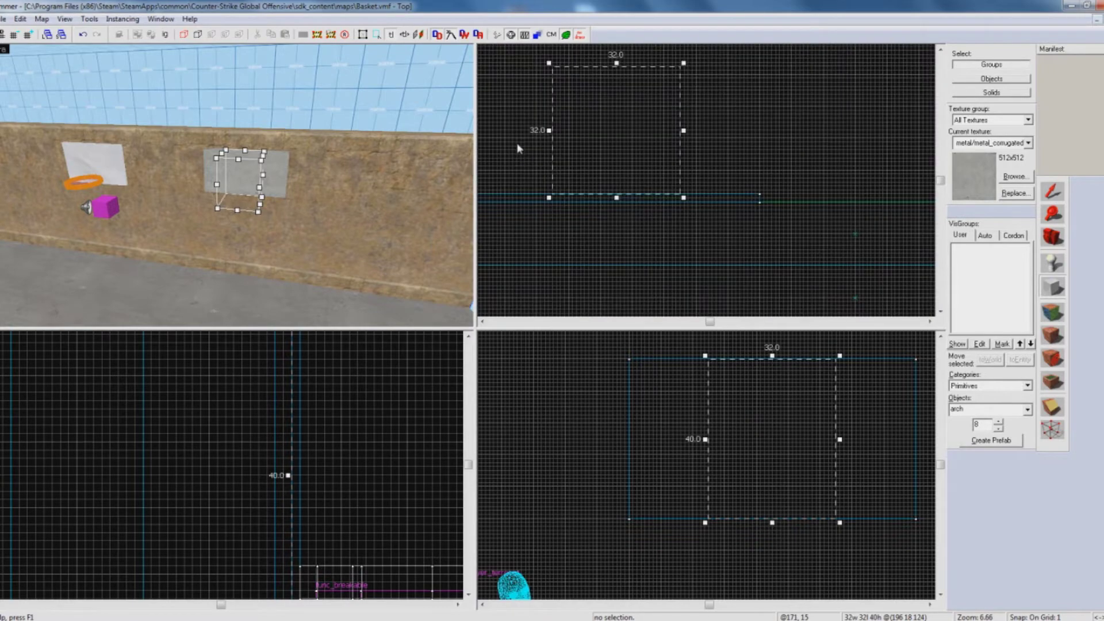
Create the ring from the arch outline with a wall width of 2, 10 sides and an arc of 360.
key("Return")
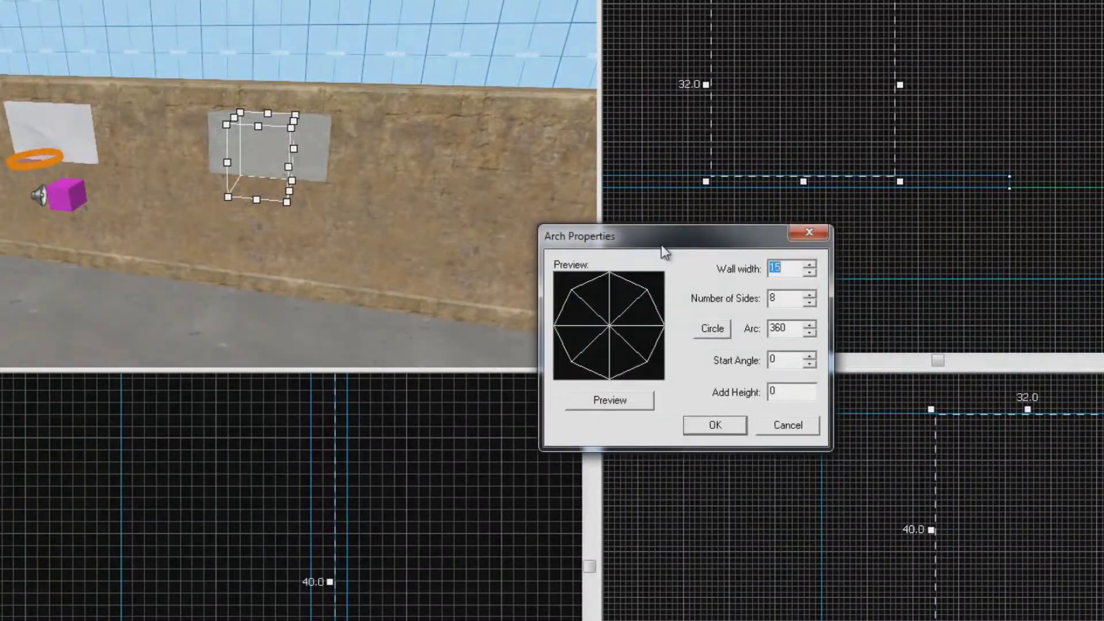
left_click(815, 275)
left_click(815, 276)
left_click(815, 276)
left_click(815, 275)
left_click(803, 272)
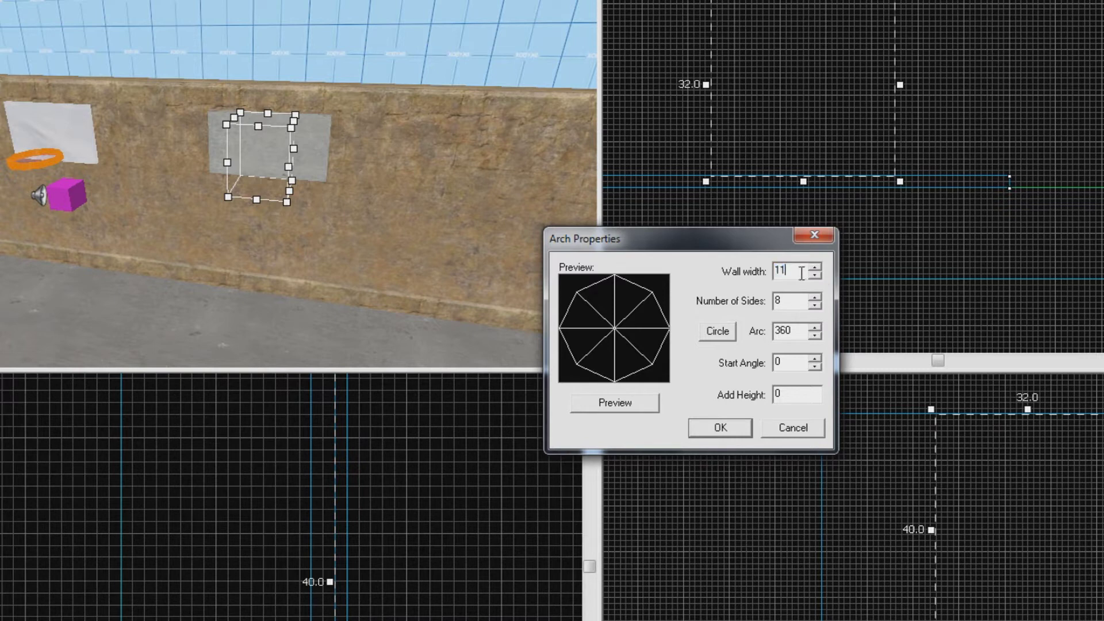
left_click(615, 403)
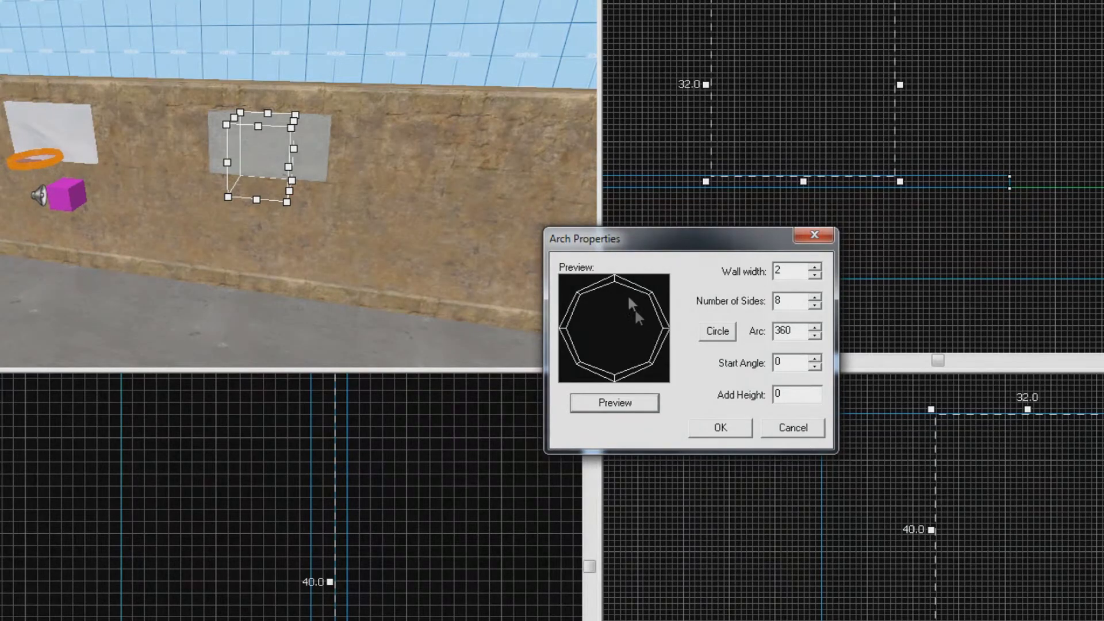
double_click(793, 302)
type("10")
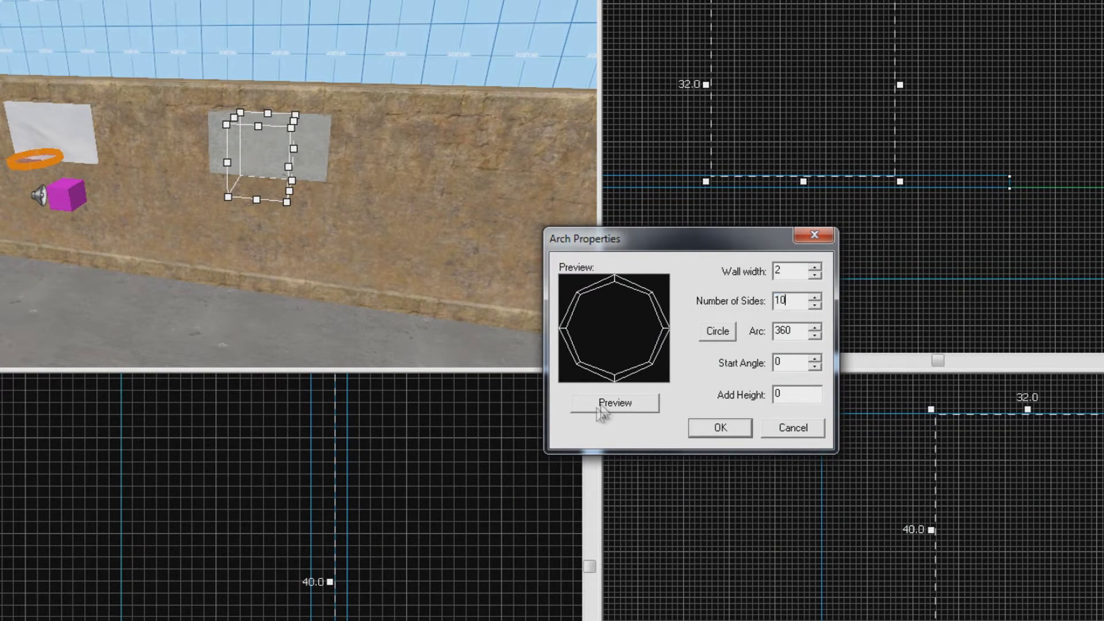
left_click(600, 406)
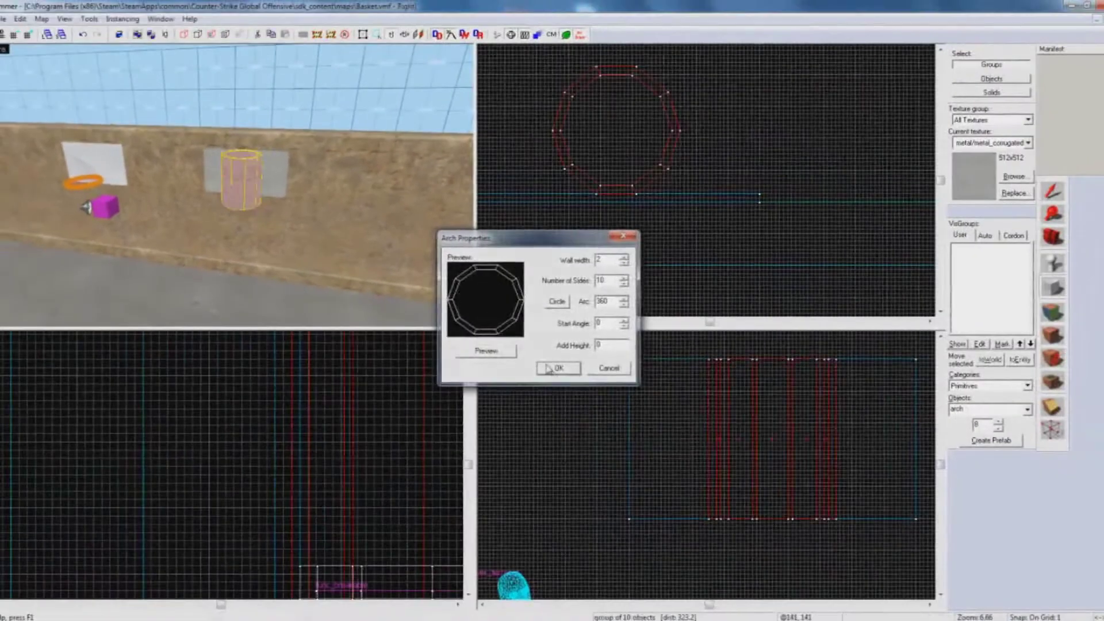
left_click(562, 365)
Flatten the ring to 2 units high and place it slightly above the backboard's lower edge.
scroll(257, 188, "up", 3)
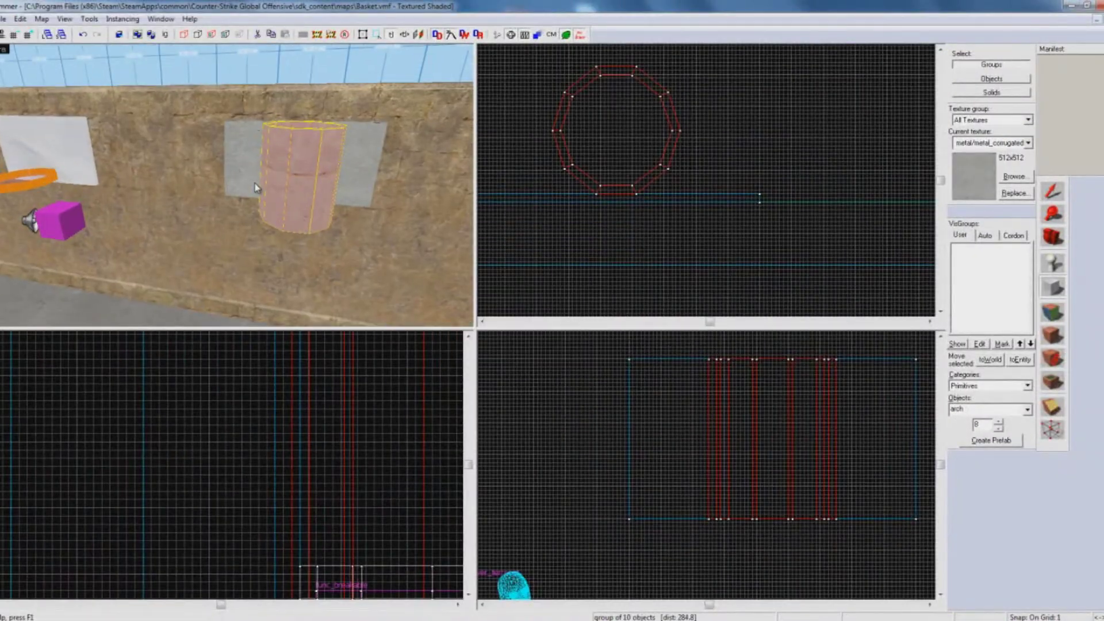
key("s")
key("d")
key("w")
scroll(757, 417, "down", 2)
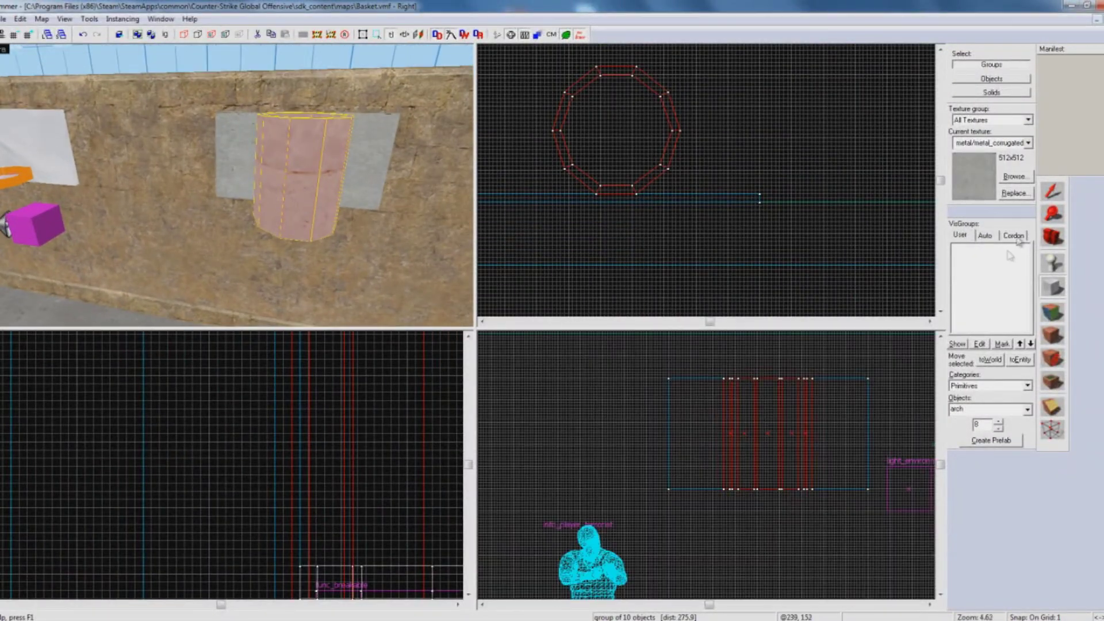
left_click(1052, 191)
scroll(791, 359, "up", 2)
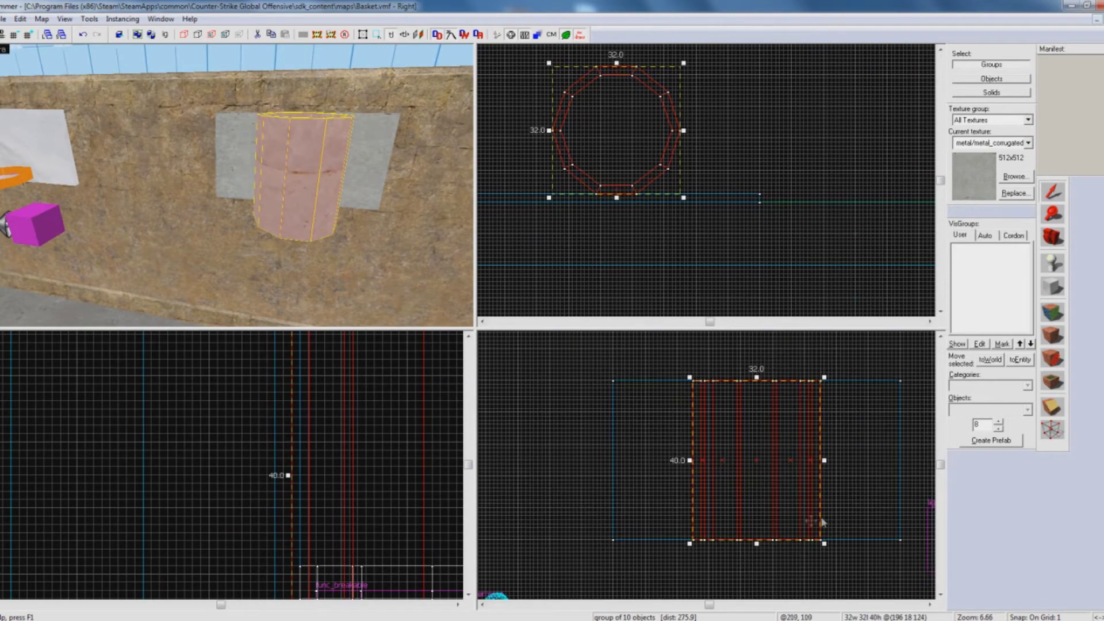
scroll(841, 469, "up", 1)
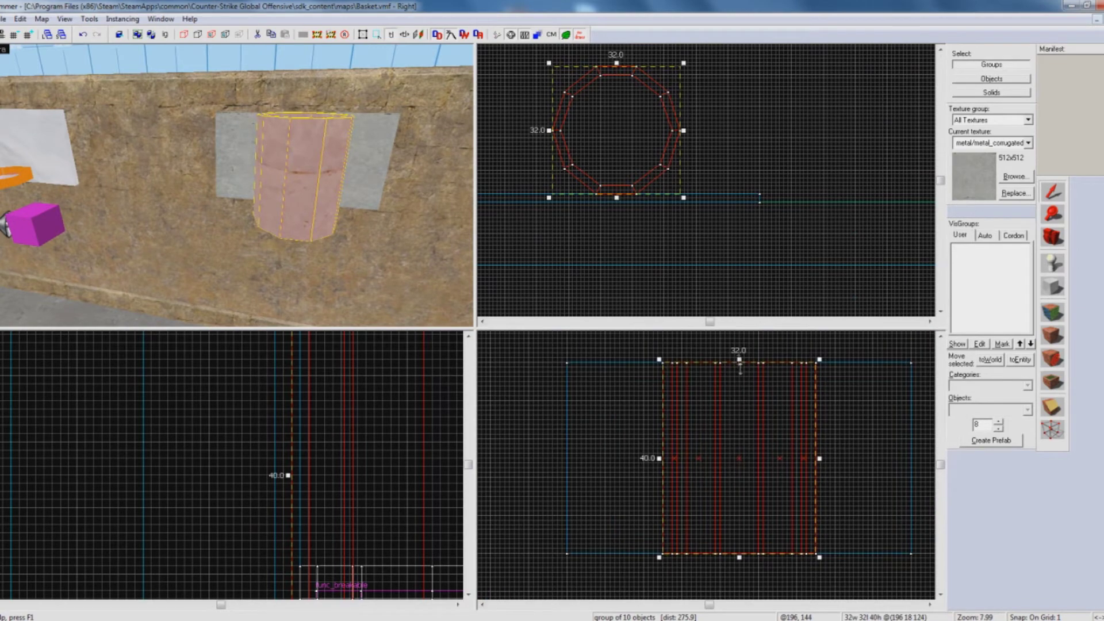
mouse_move(739, 366)
left_mouse_down()
mouse_move(739, 556)
mouse_move(752, 459)
mouse_move(752, 533)
left_mouse_up()
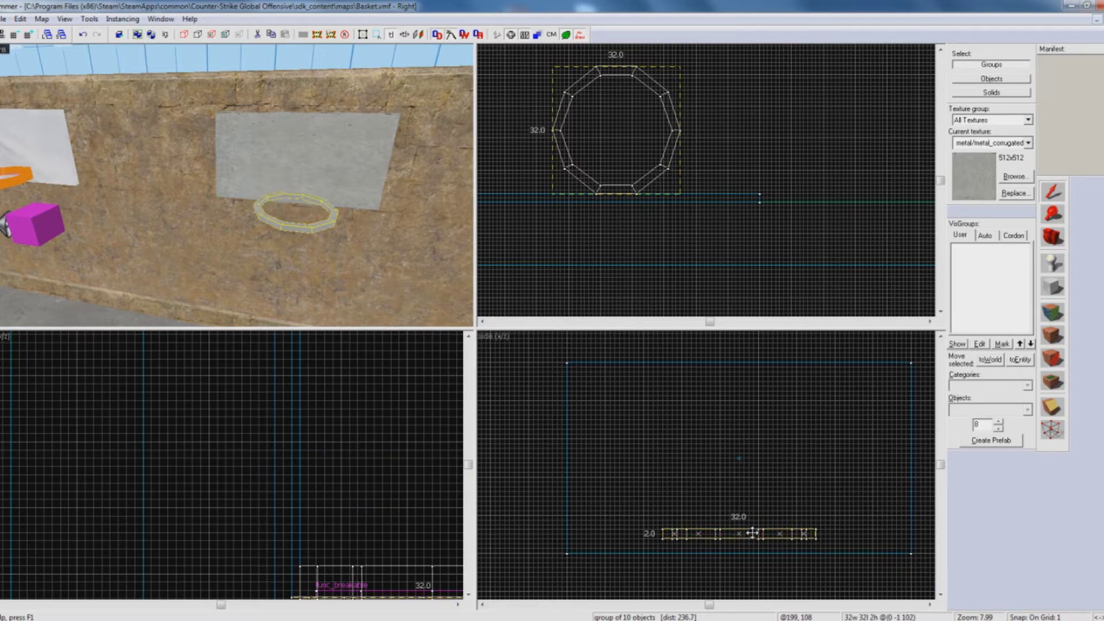
Raise the ring a little along the backboard and thicken it to about 3.8 units high.
scroll(431, 322, "up", 3)
scroll(741, 549, "up", 2)
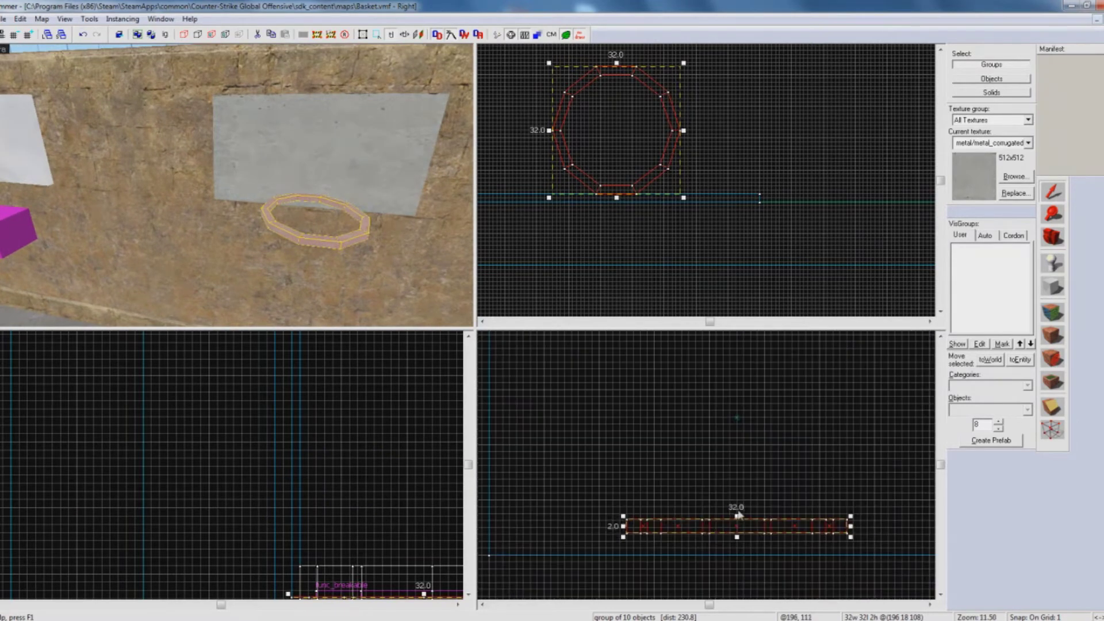
left_click_drag(737, 516, 753, 494)
key("z")
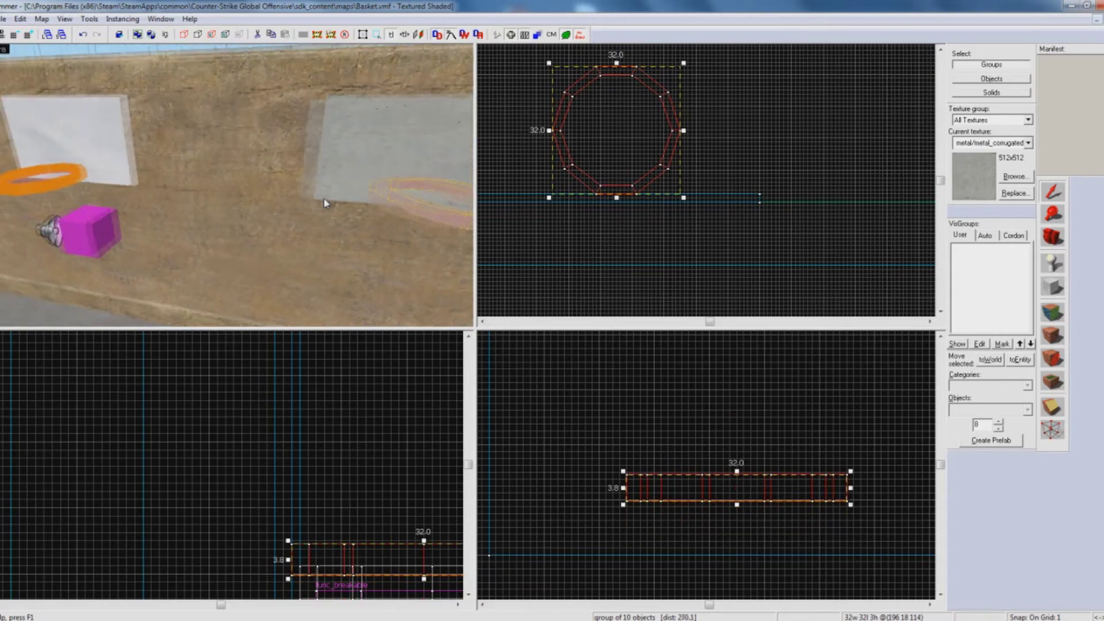
scroll(290, 217, "up", 3)
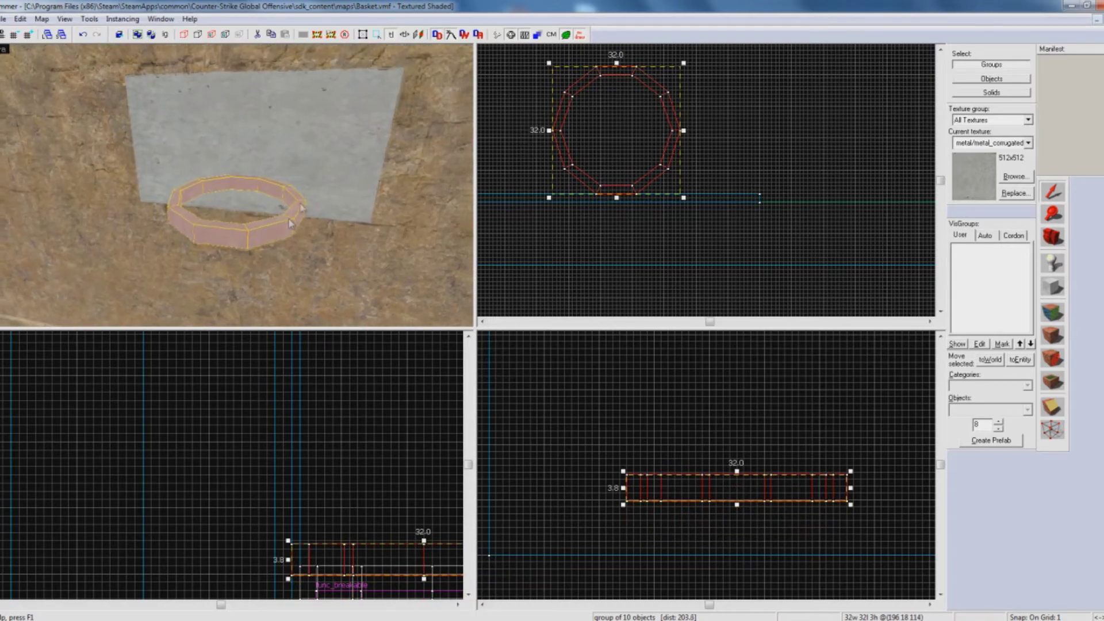
left_click(288, 171)
left_click(290, 183)
key("Down")
key("Down")
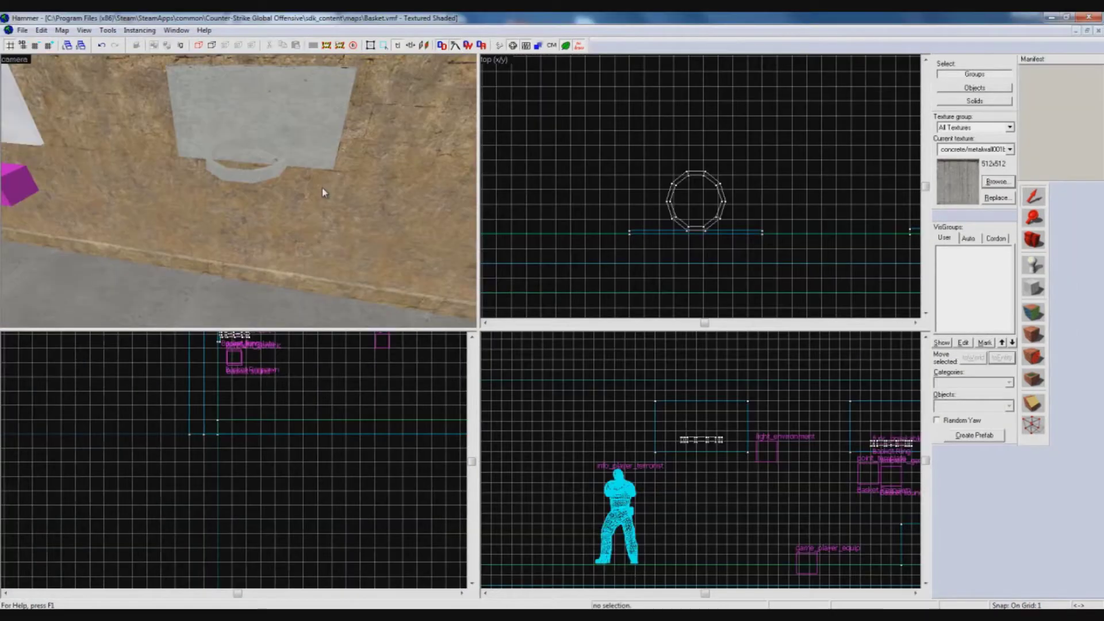
left_click(1033, 240)
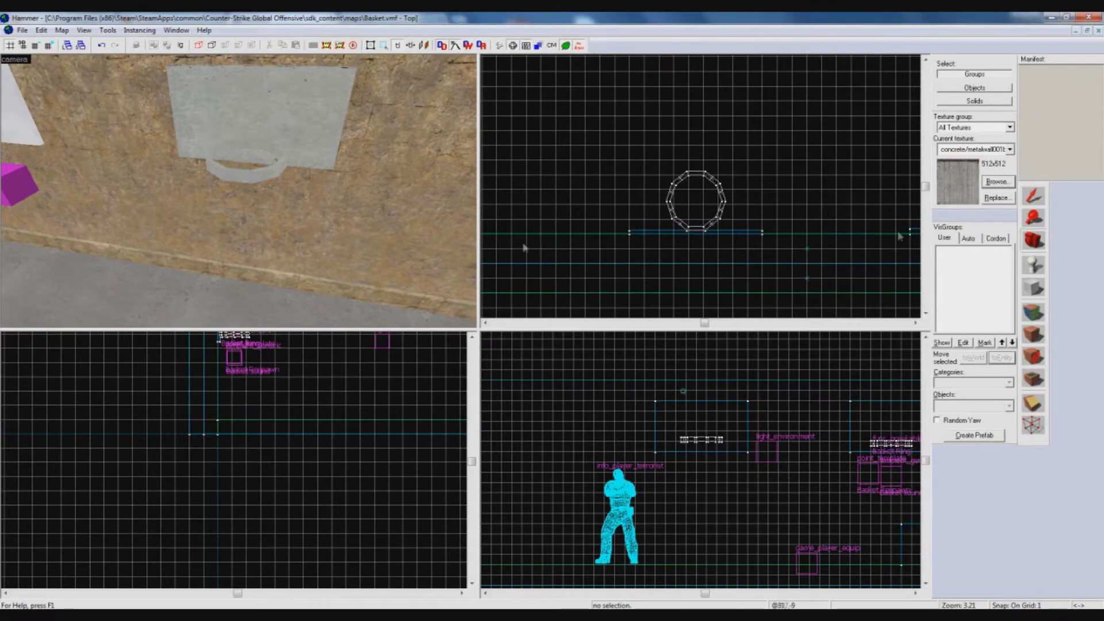
Select the new ring and set the current texture for new brushes to tools/toolsinvisible.
left_click_drag(288, 219, 239, 191)
key("d")
key("a")
key("w")
key("s")
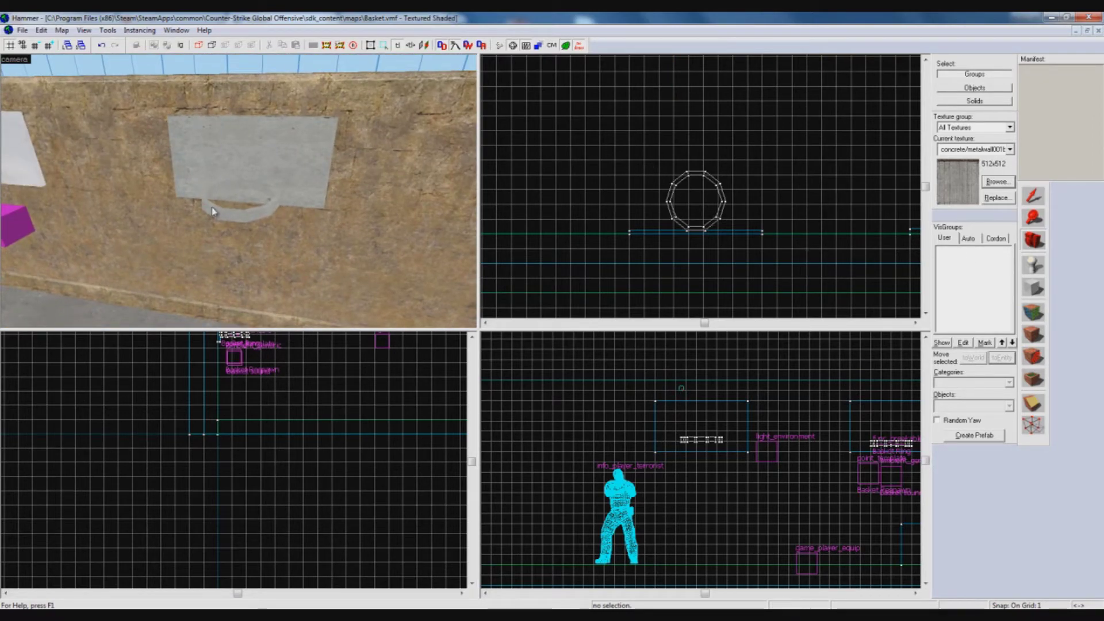
key("w")
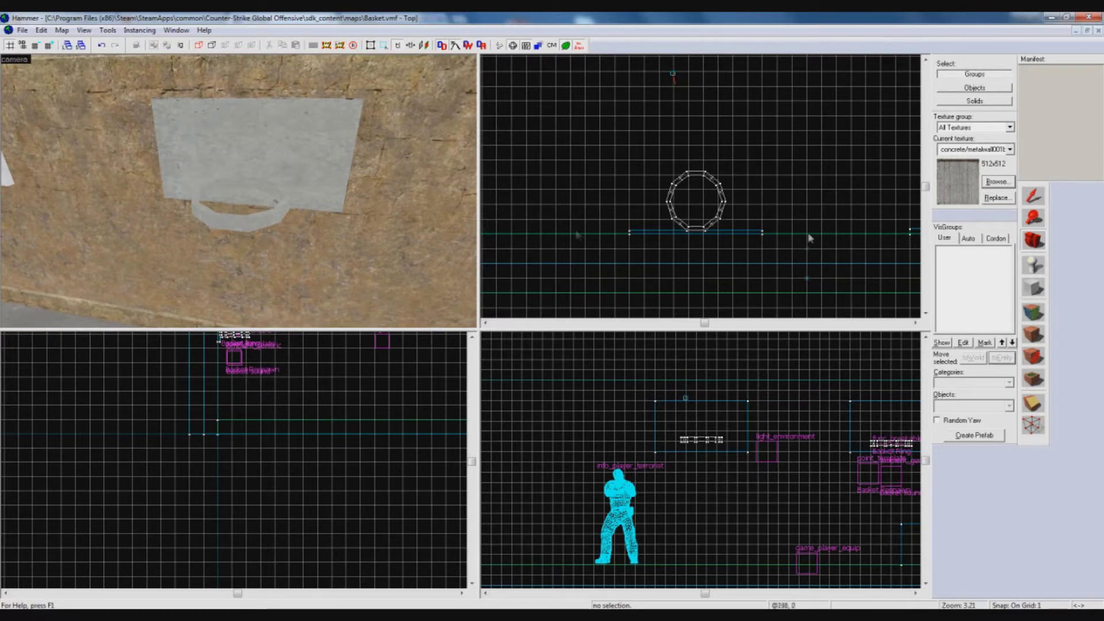
left_click(224, 229)
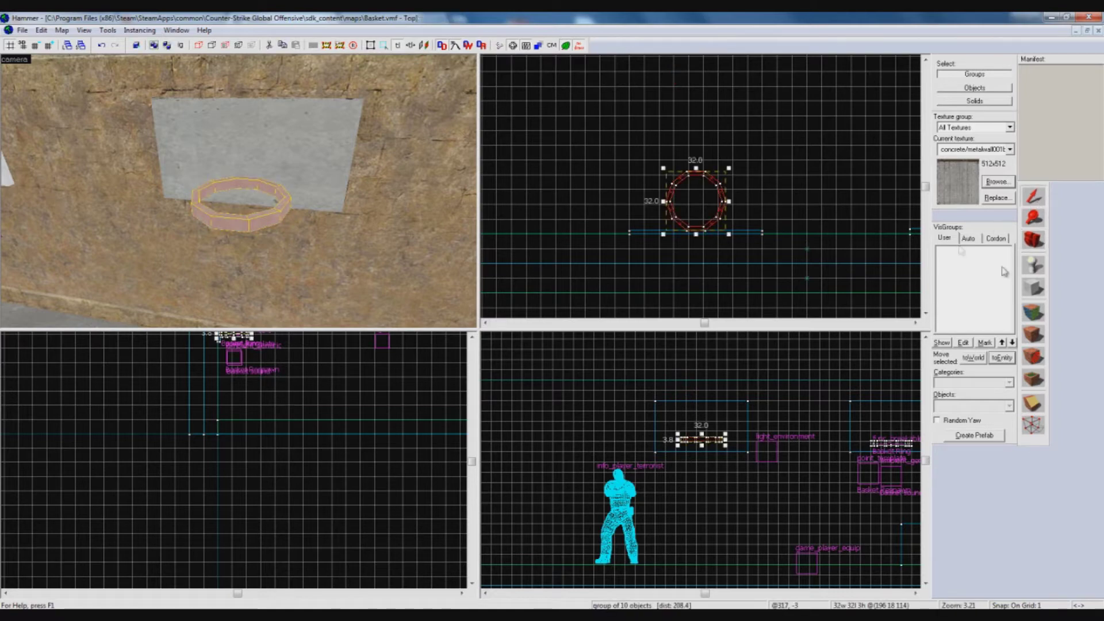
left_click(1033, 287)
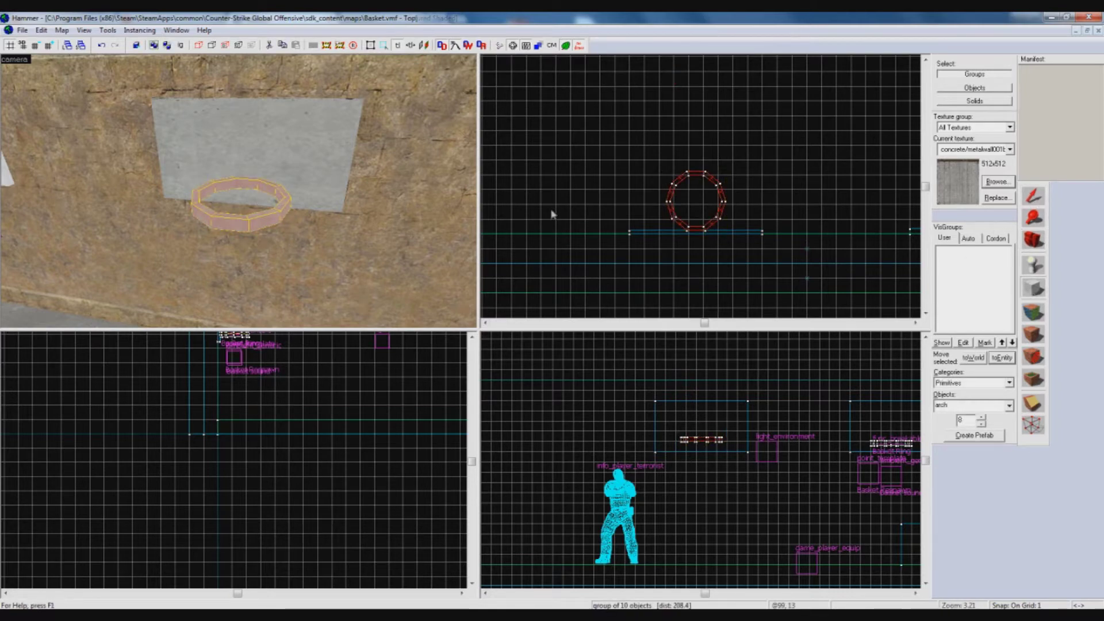
scroll(697, 172, "up", 7)
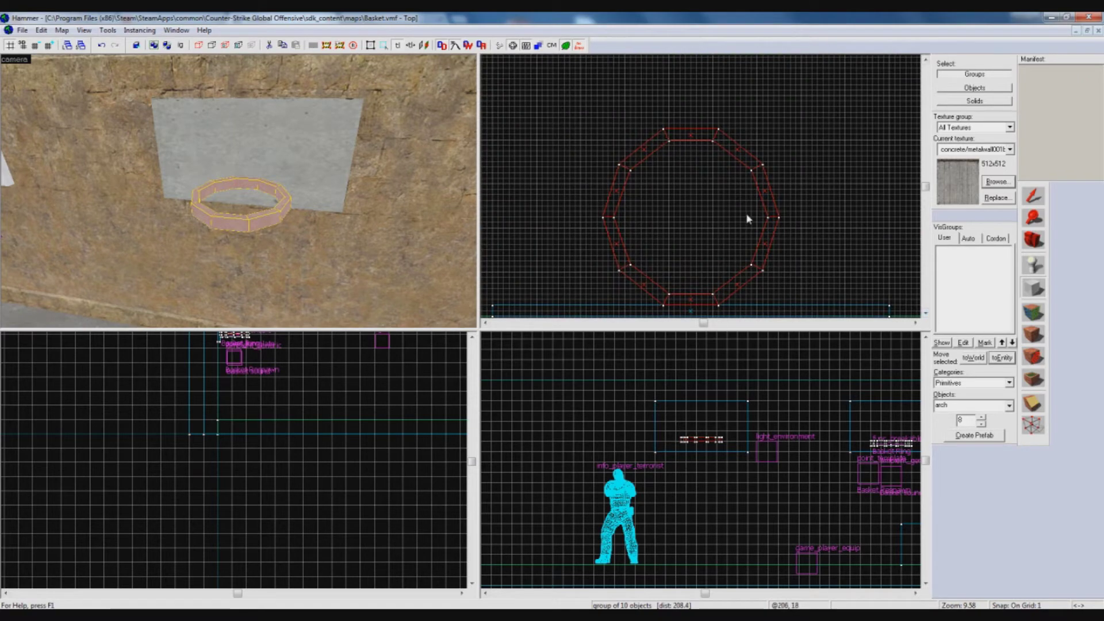
left_click(996, 181)
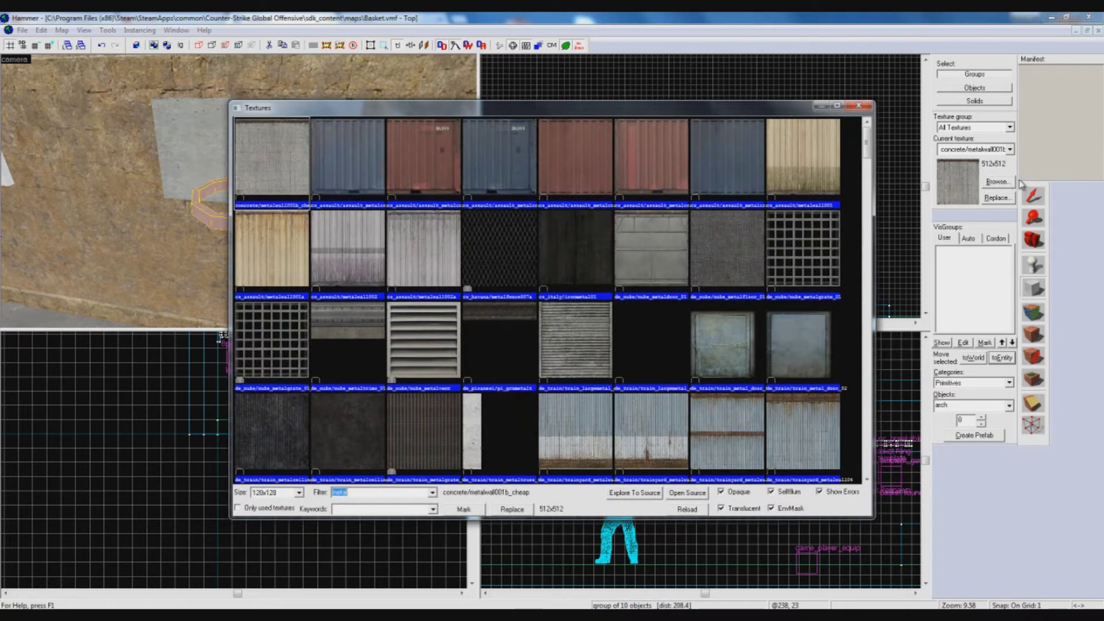
type("invisible")
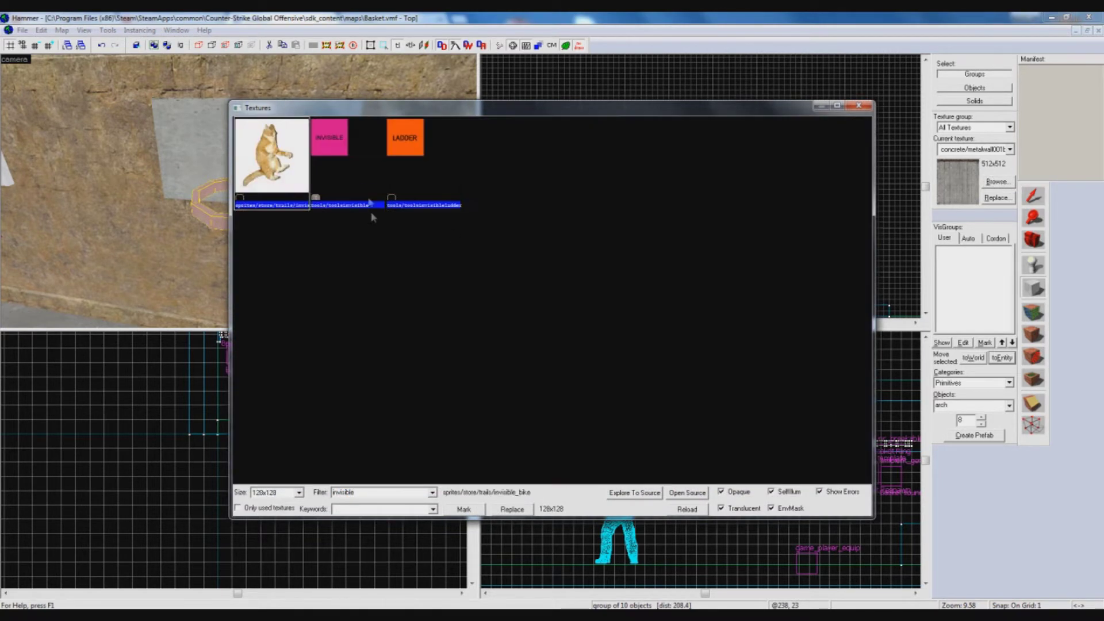
left_click(362, 185)
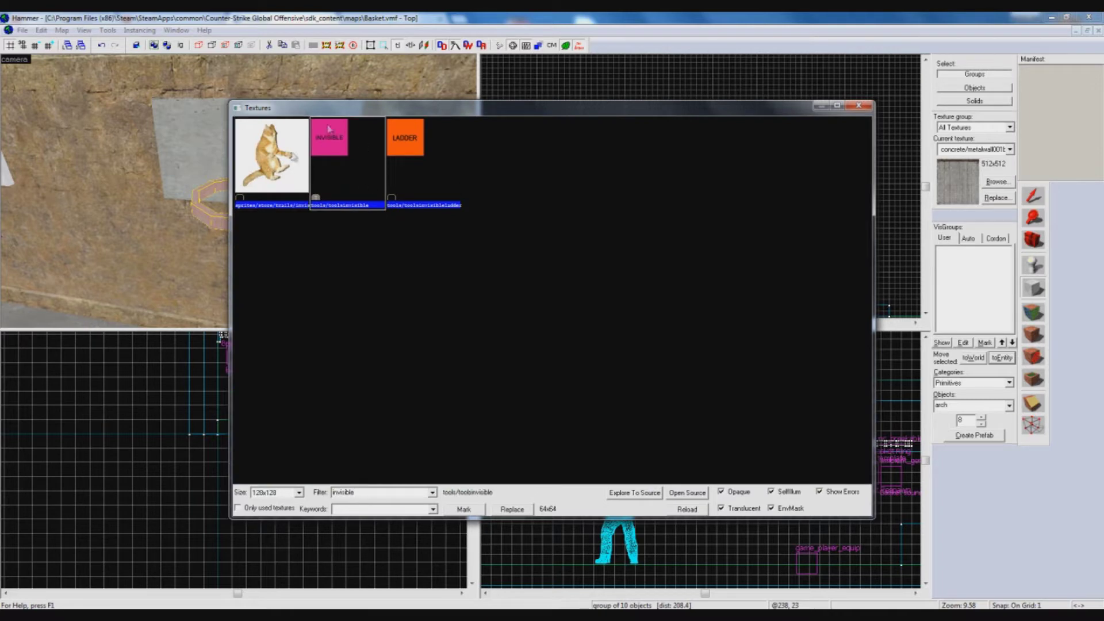
double_click(345, 151)
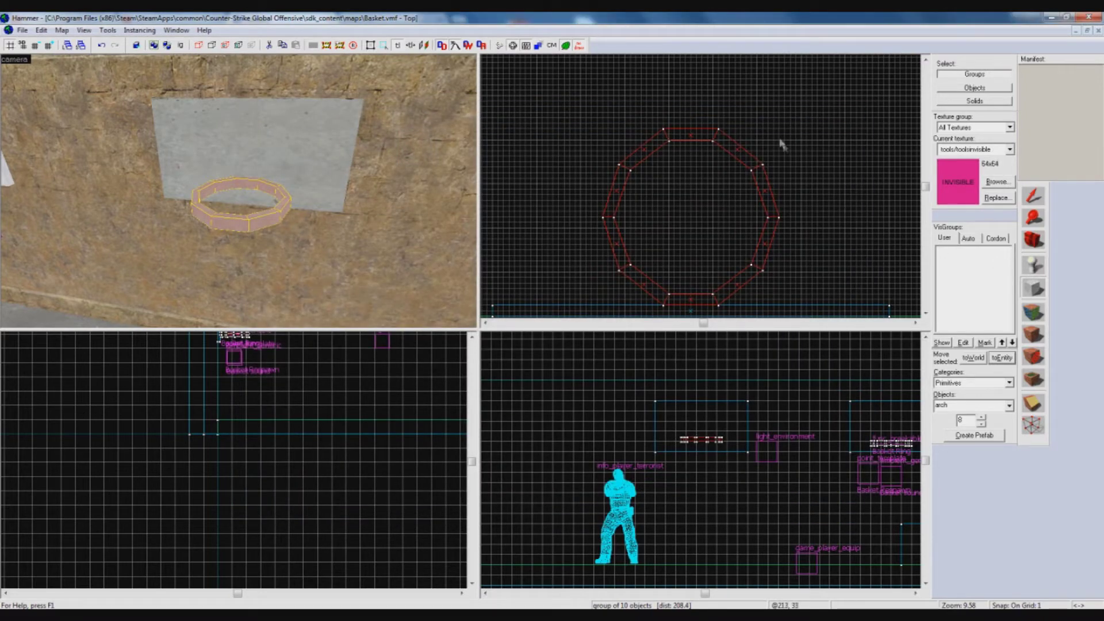
Outline a 28 by 28 unit arch block fitting just inside the ring, with the ring's height.
left_click_drag(772, 137, 611, 298)
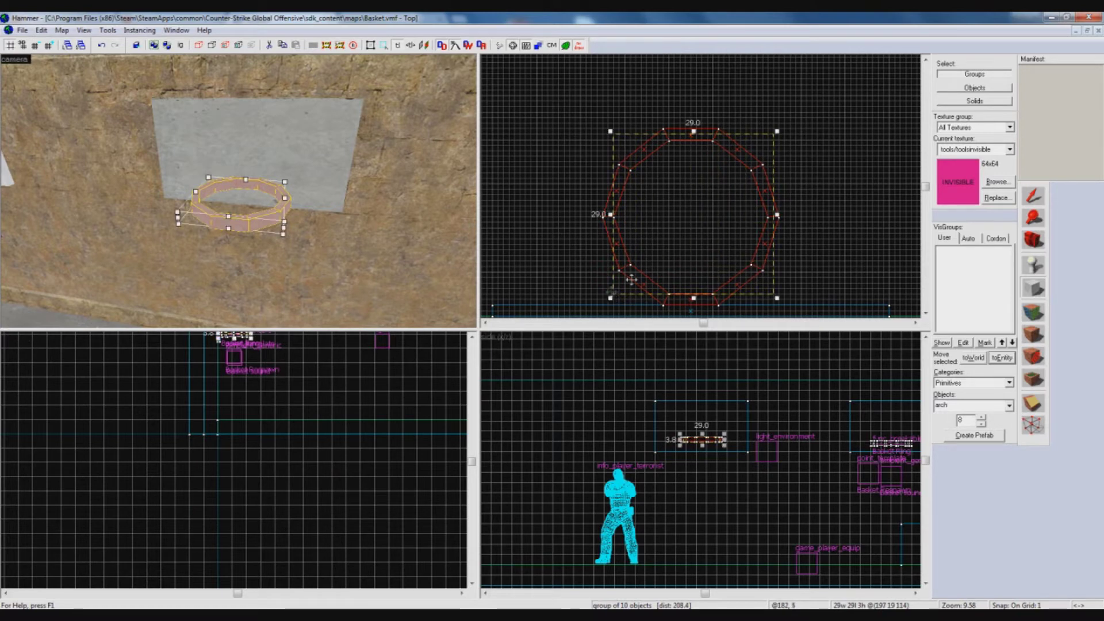
left_click_drag(776, 215, 770, 215)
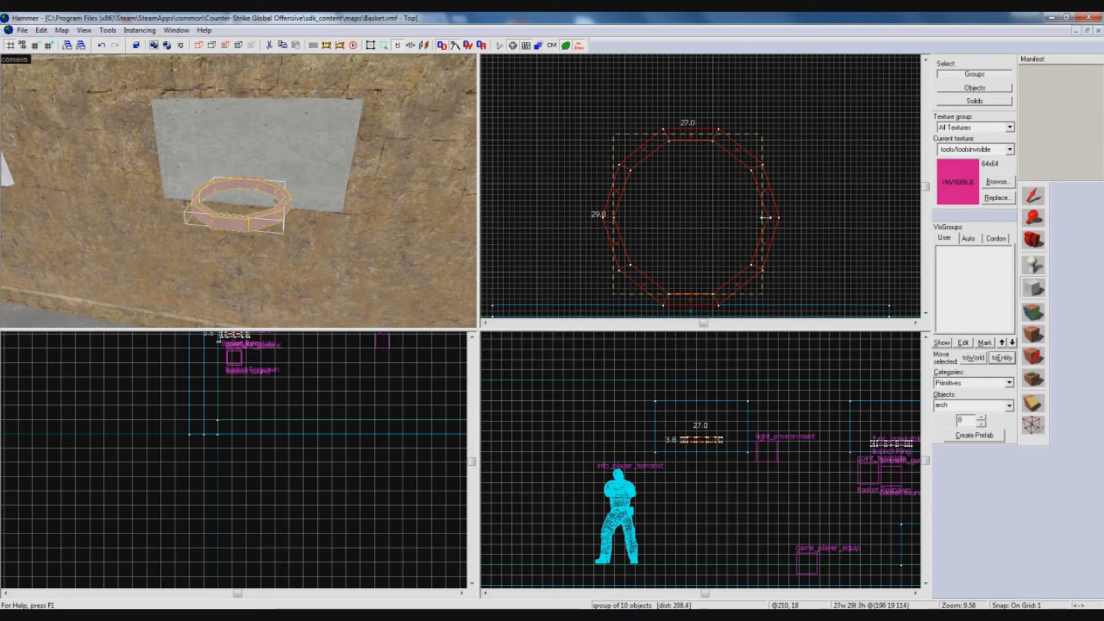
left_click_drag(691, 131, 691, 137)
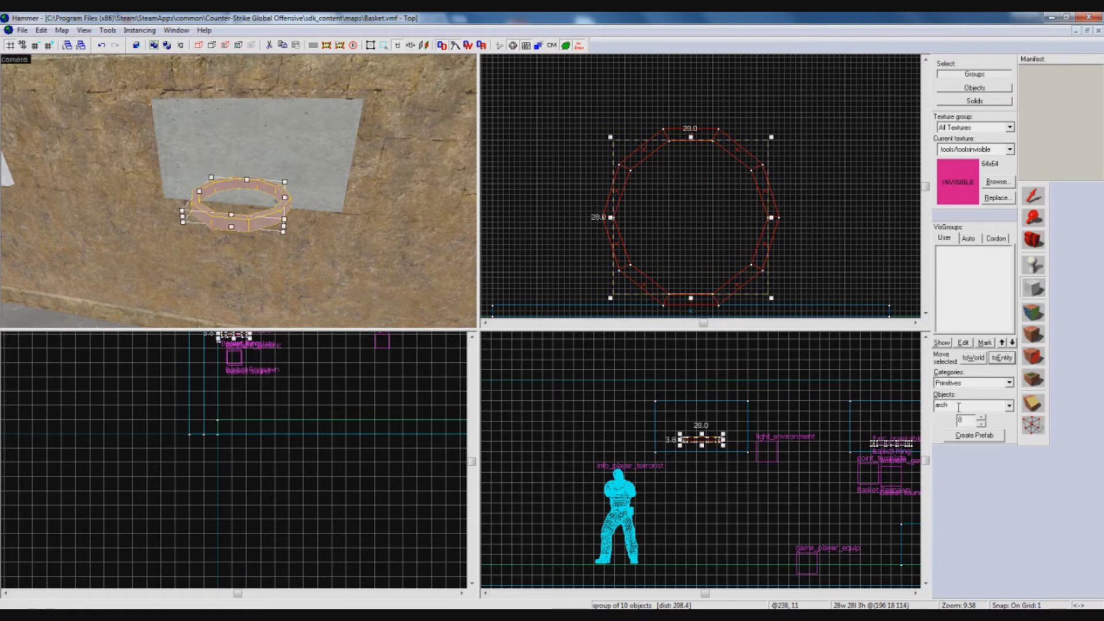
key("Return")
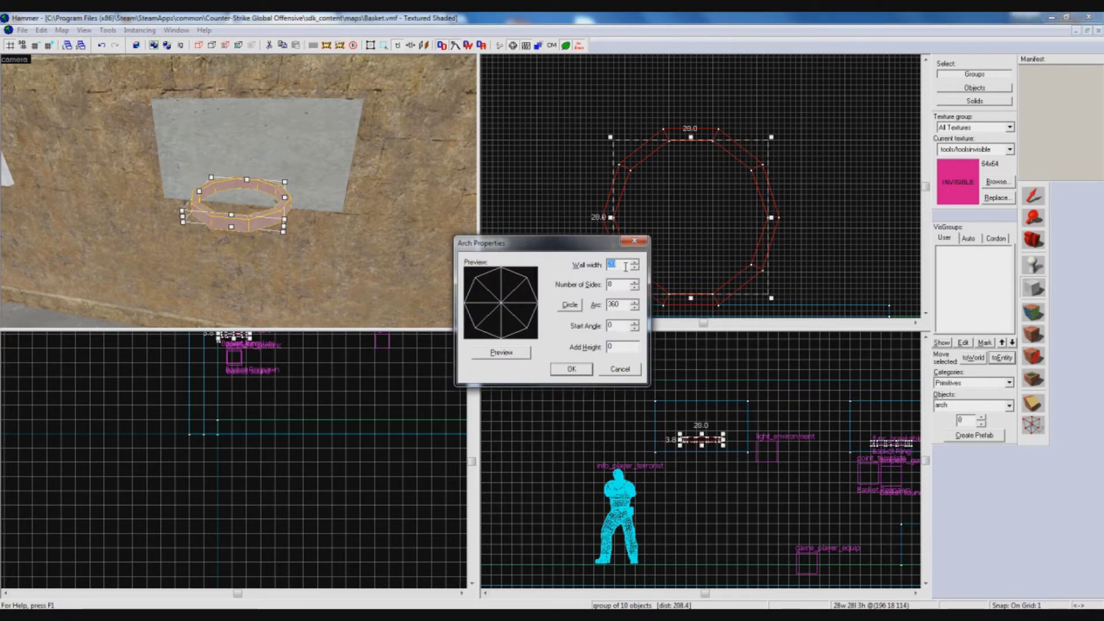
Create a solid disc from the arch outline with a wall width of 20, 10 sides and an arc of 360.
type("20")
left_click(501, 352)
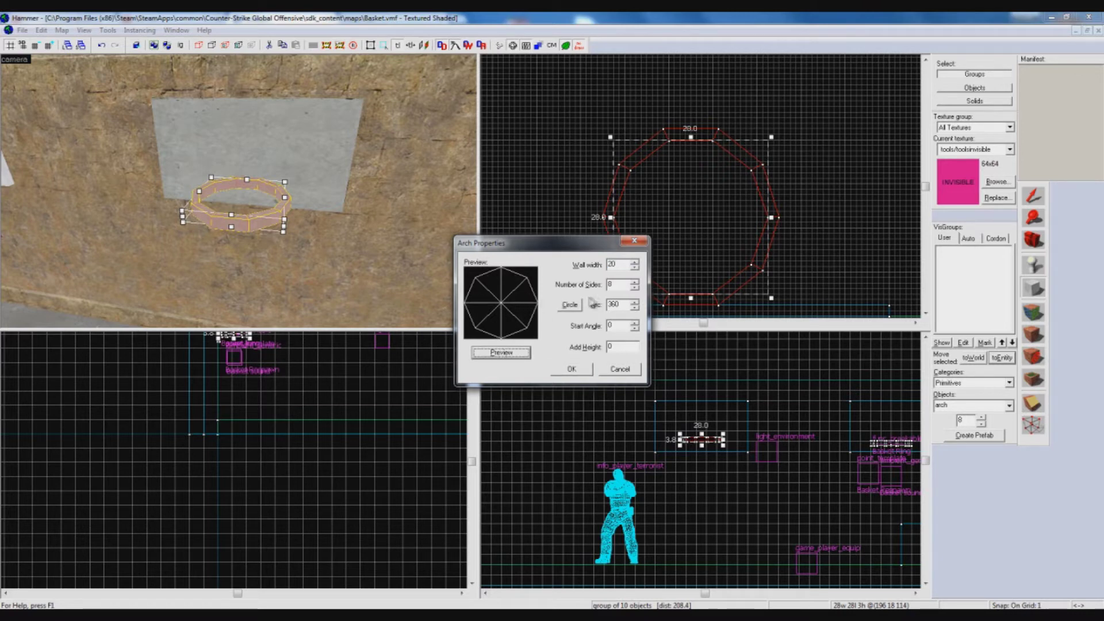
left_click(635, 282)
left_click(635, 282)
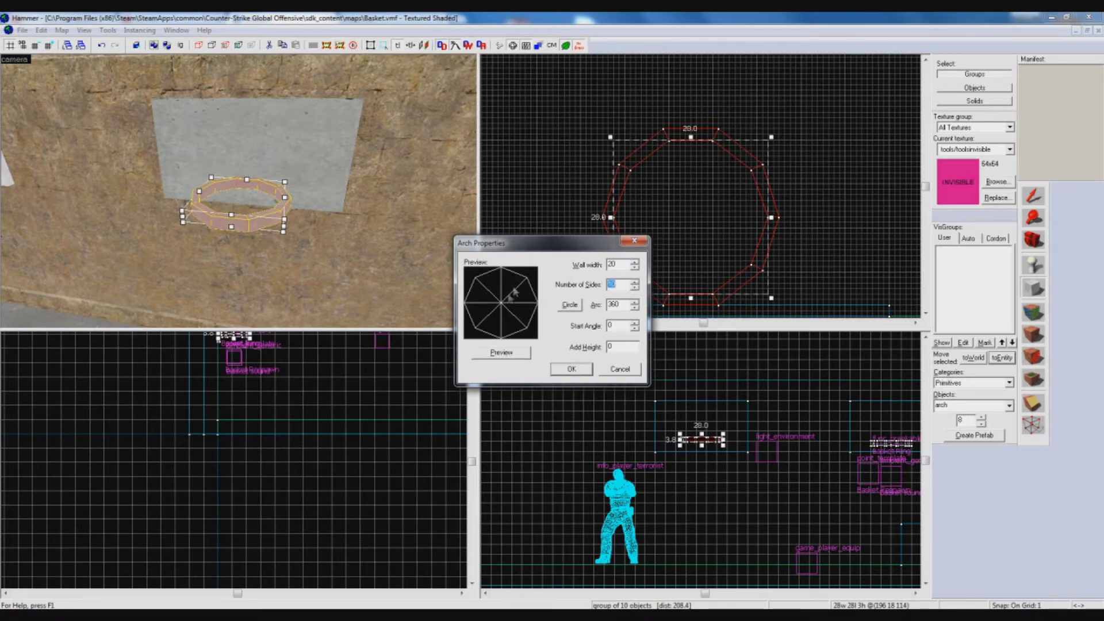
left_click(502, 353)
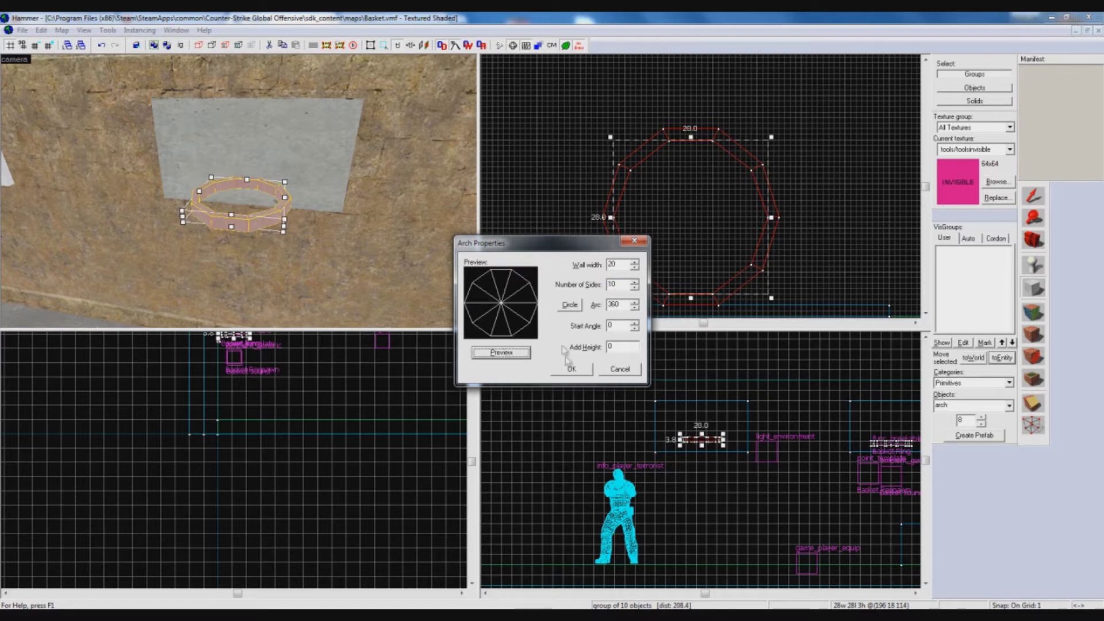
left_click(572, 369)
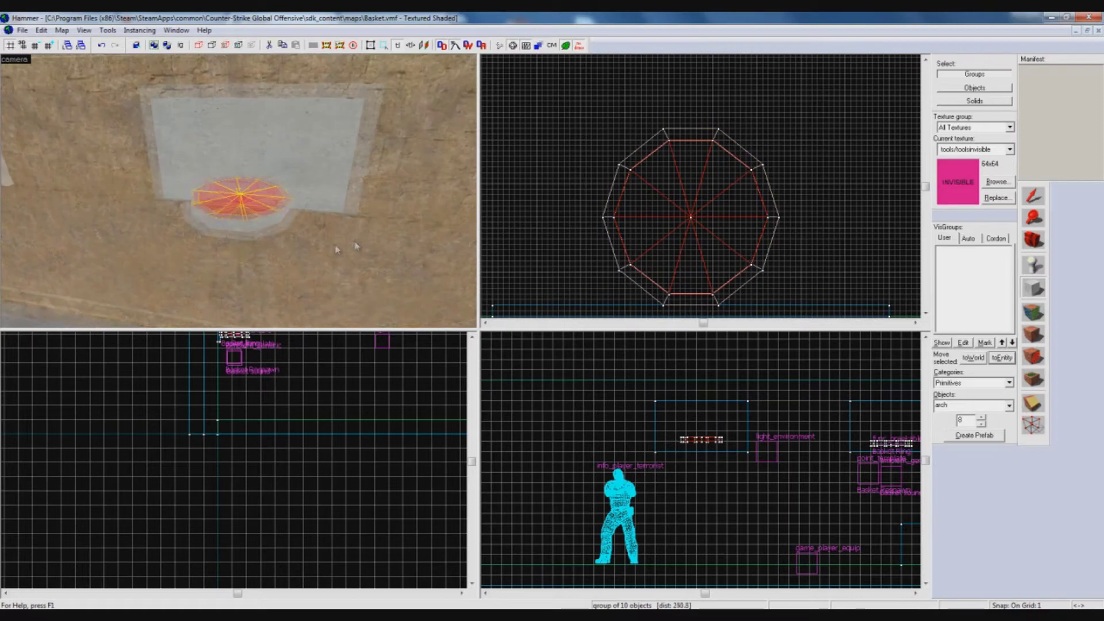
Flatten the invisible disc to about 1.1 units high by lowering its top, keeping it at the ring's bottom.
scroll(337, 248, "up", 5)
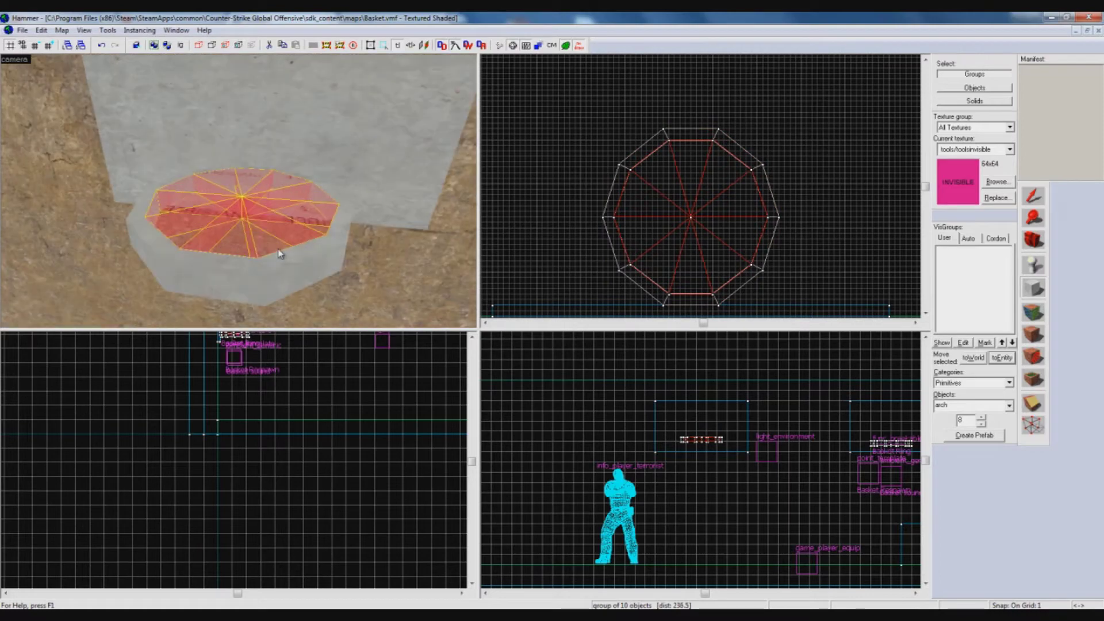
left_click(1033, 199)
scroll(730, 425, "up", 5)
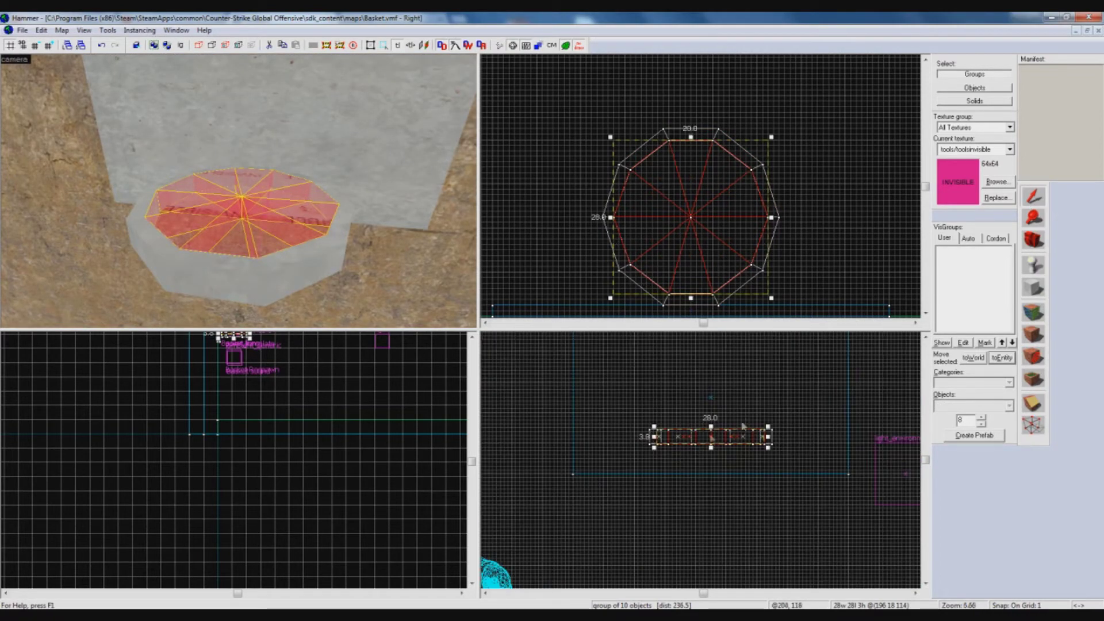
scroll(742, 426, "up", 4)
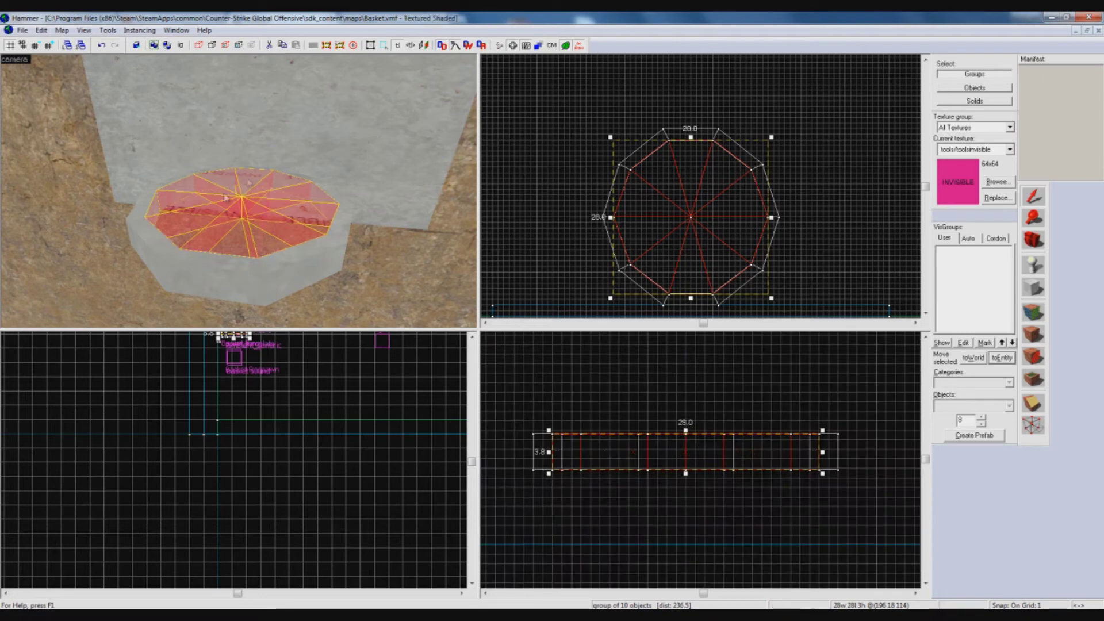
scroll(242, 244, "up", 2)
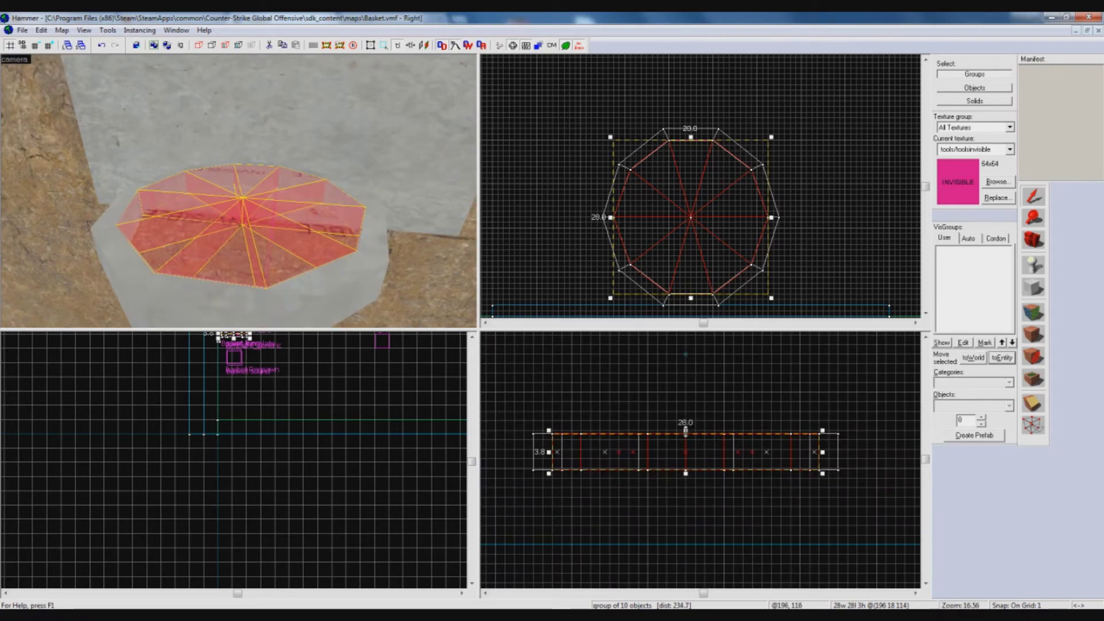
left_click_drag(686, 430, 685, 455)
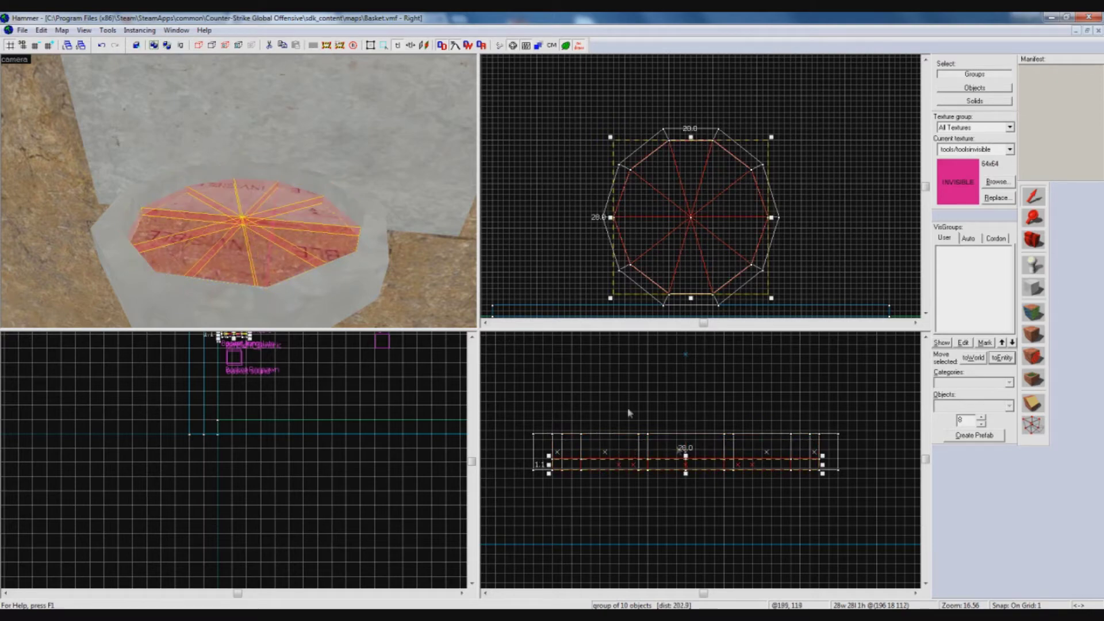
Turn the invisible disc into a brush entity and apply the class func_breakable.
scroll(188, 271, "up", 2)
scroll(230, 279, "down", 4)
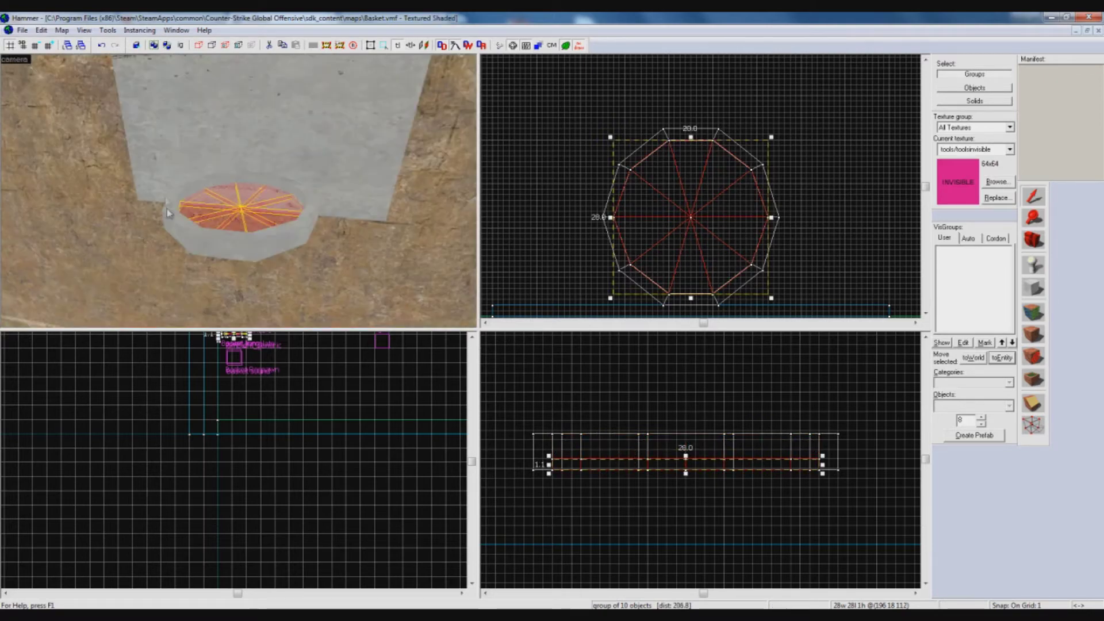
scroll(249, 215, "down", 4)
scroll(247, 216, "up", 4)
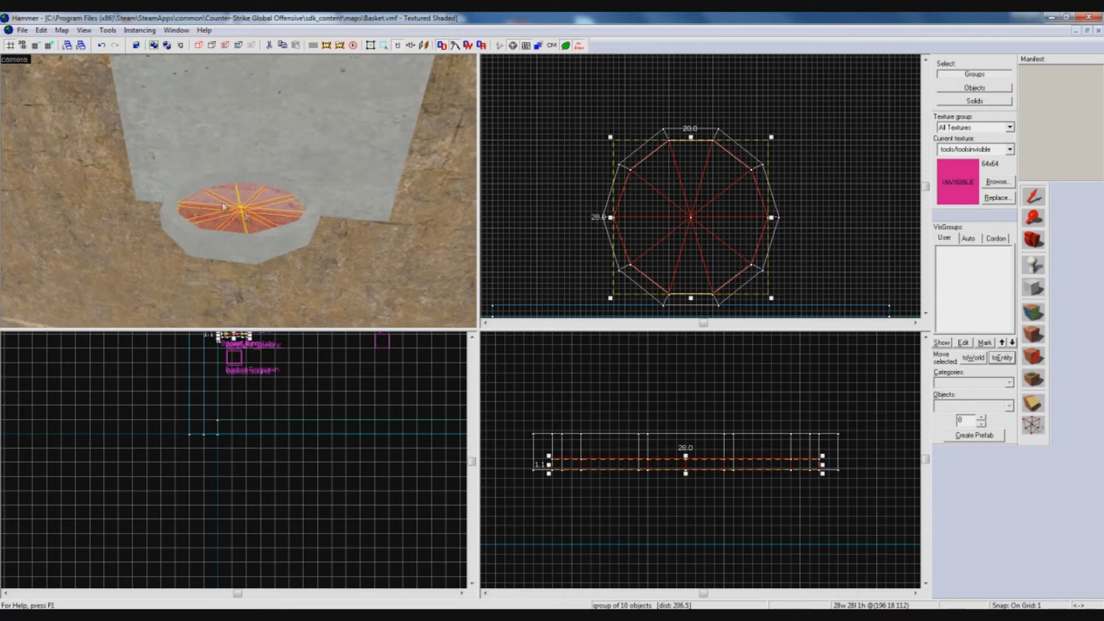
scroll(251, 216, "down", 4)
scroll(251, 216, "up", 3)
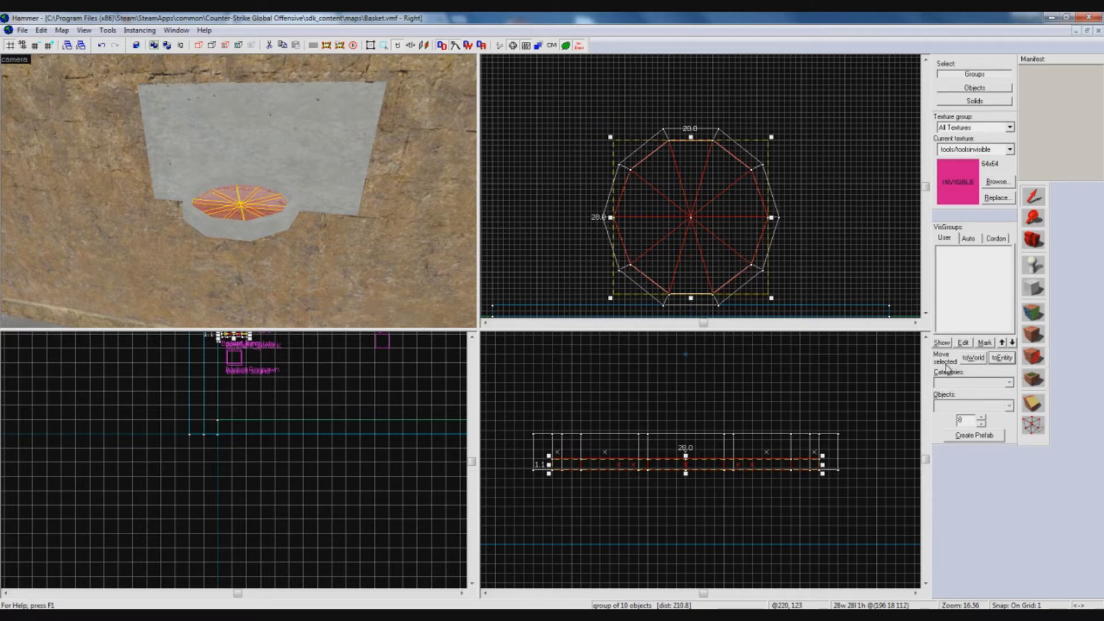
left_click(1000, 359)
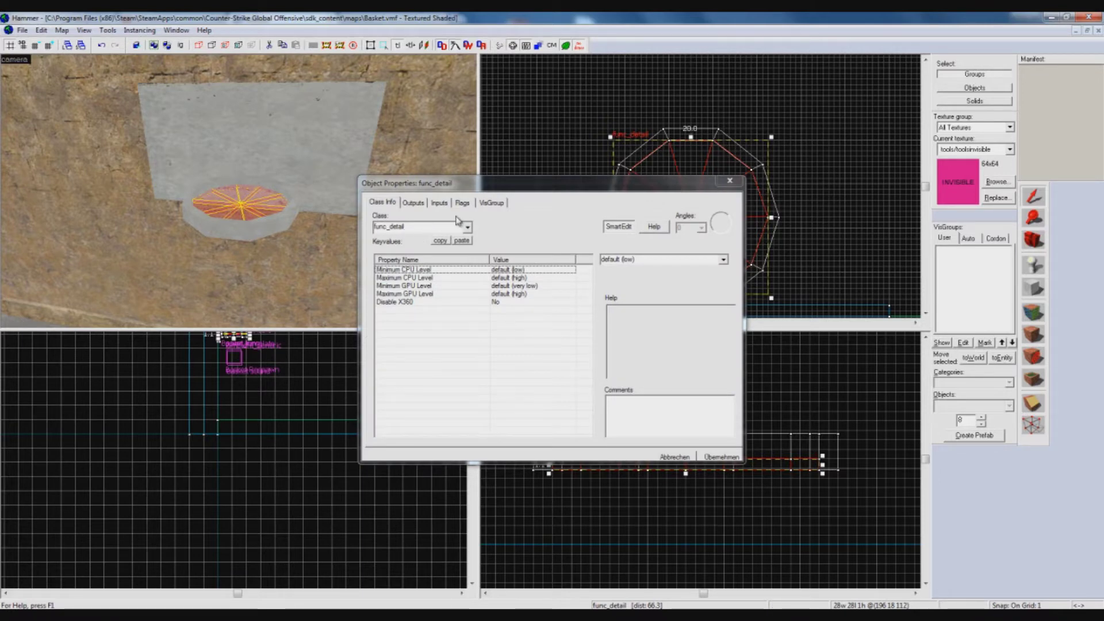
left_click(426, 229)
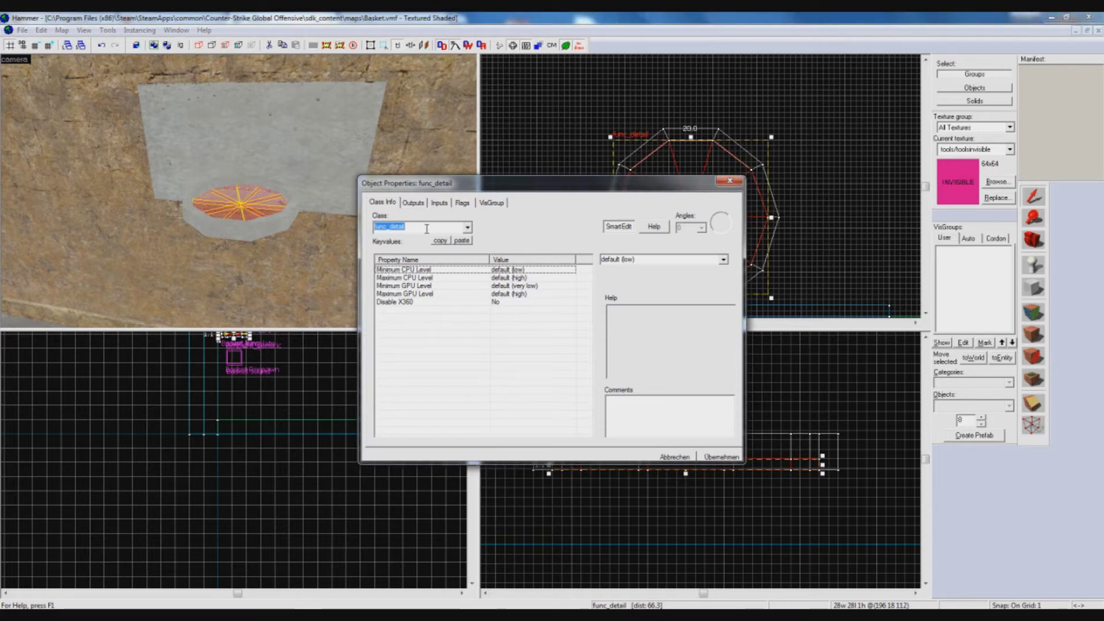
type("func")
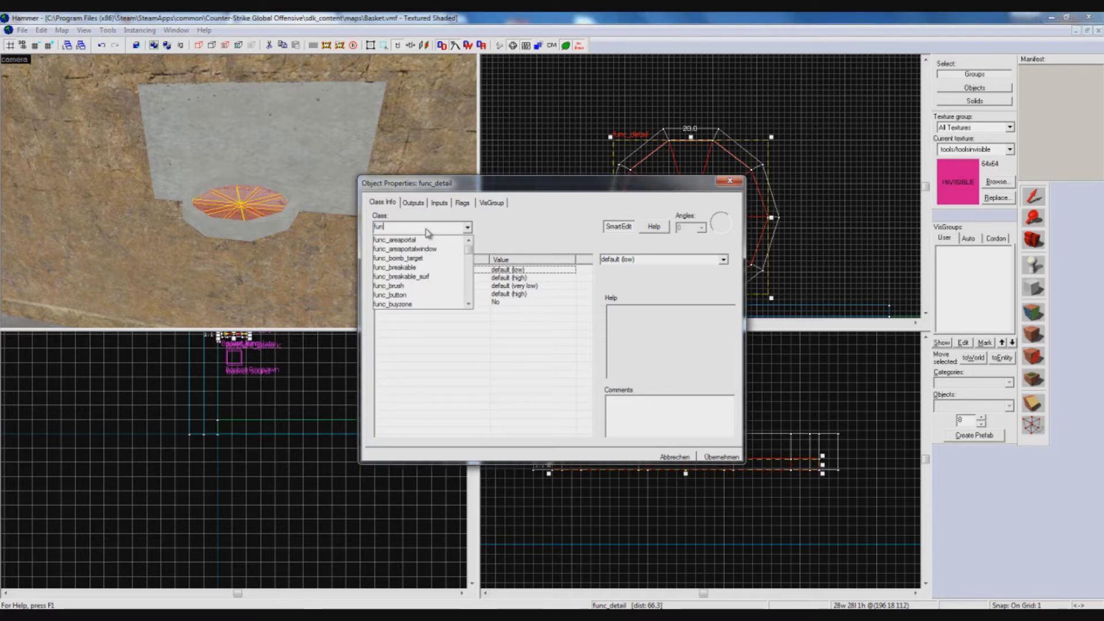
type("_breakable")
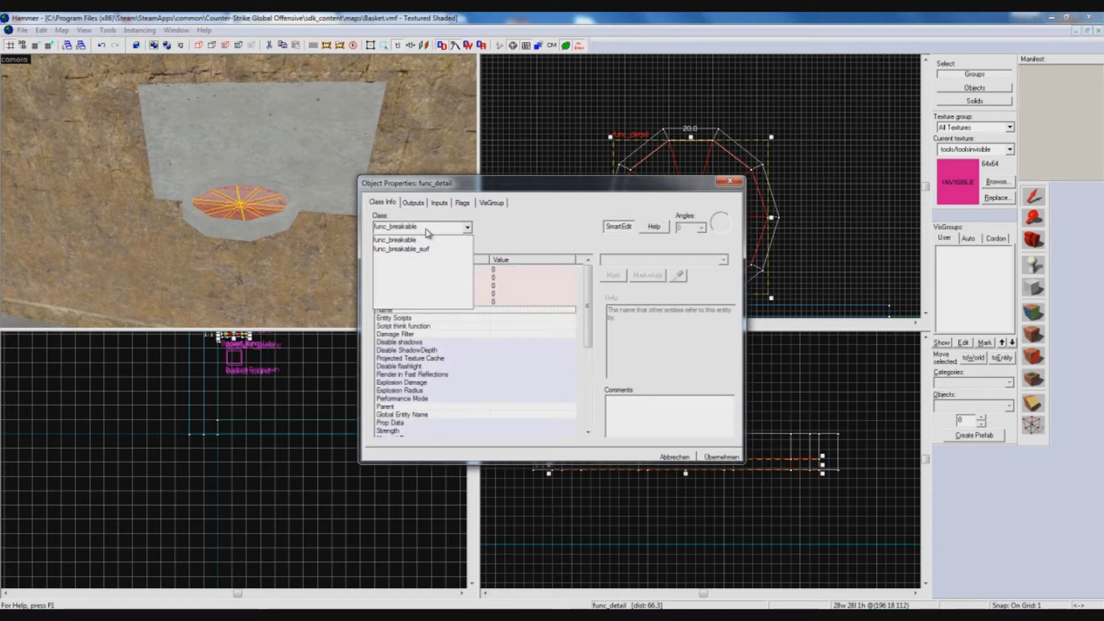
left_click(396, 240)
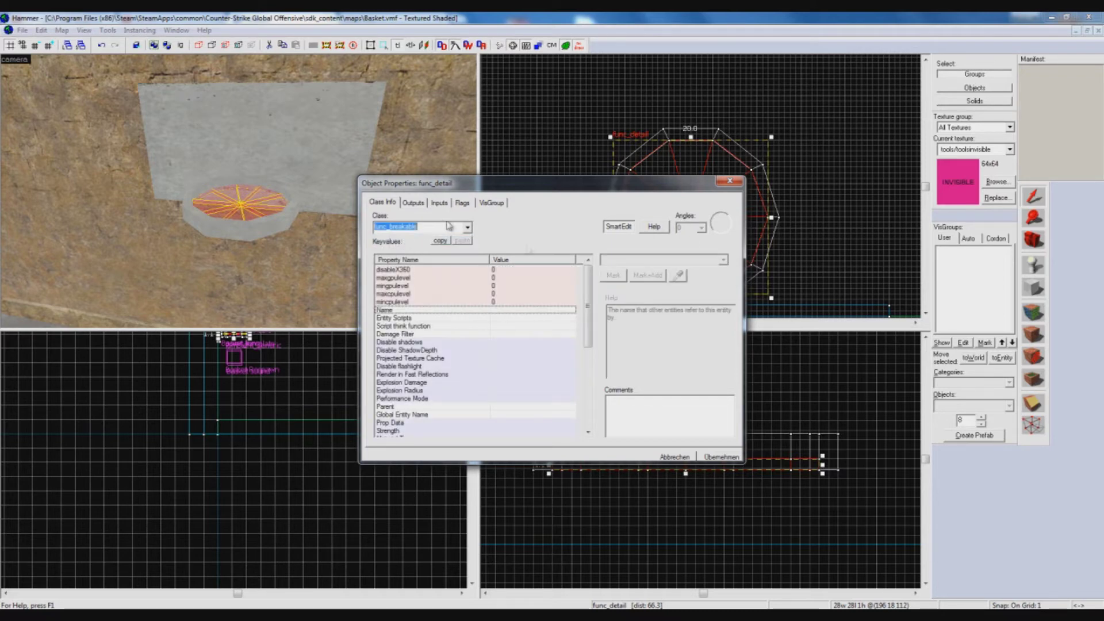
left_click(721, 456)
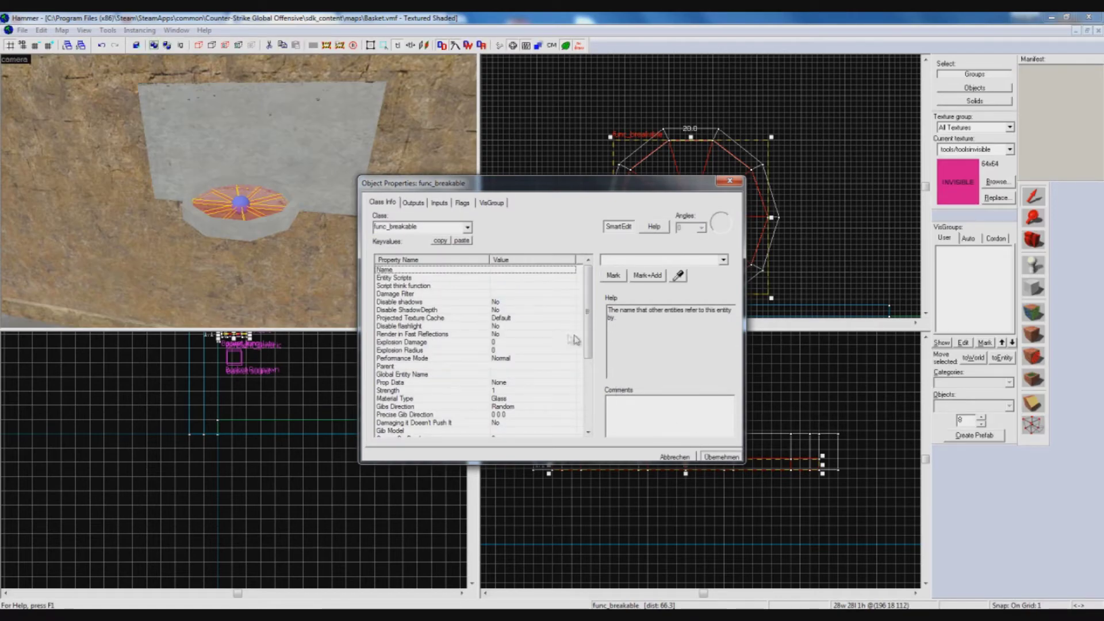
Set the breakable disc's material type to None.
left_click(507, 391)
scroll(587, 322, "down", 2)
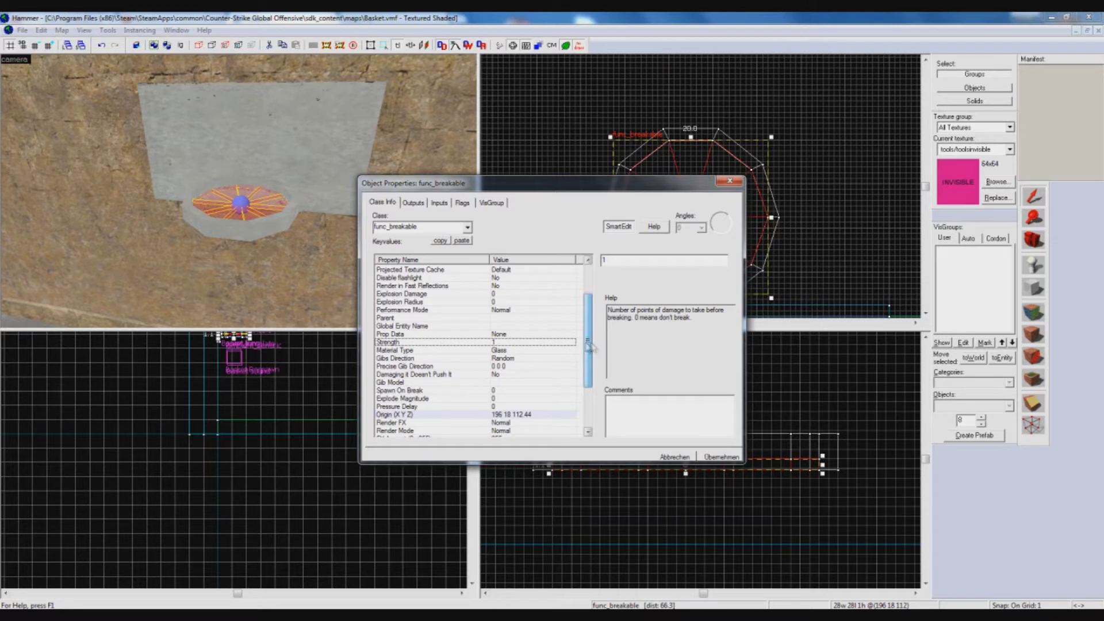
left_click(507, 355)
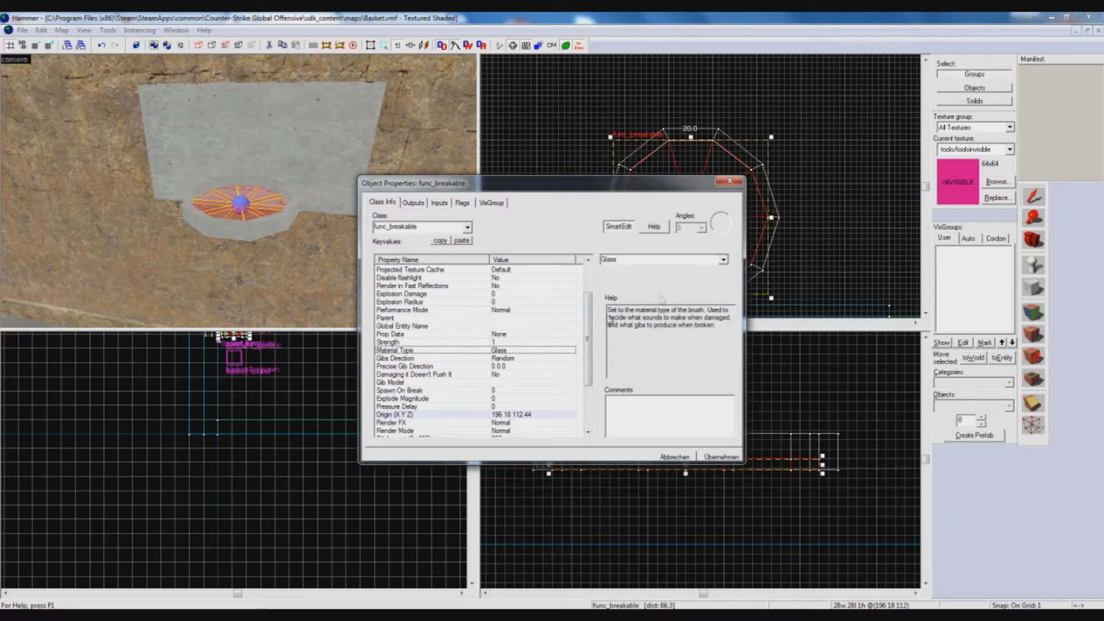
left_click(722, 260)
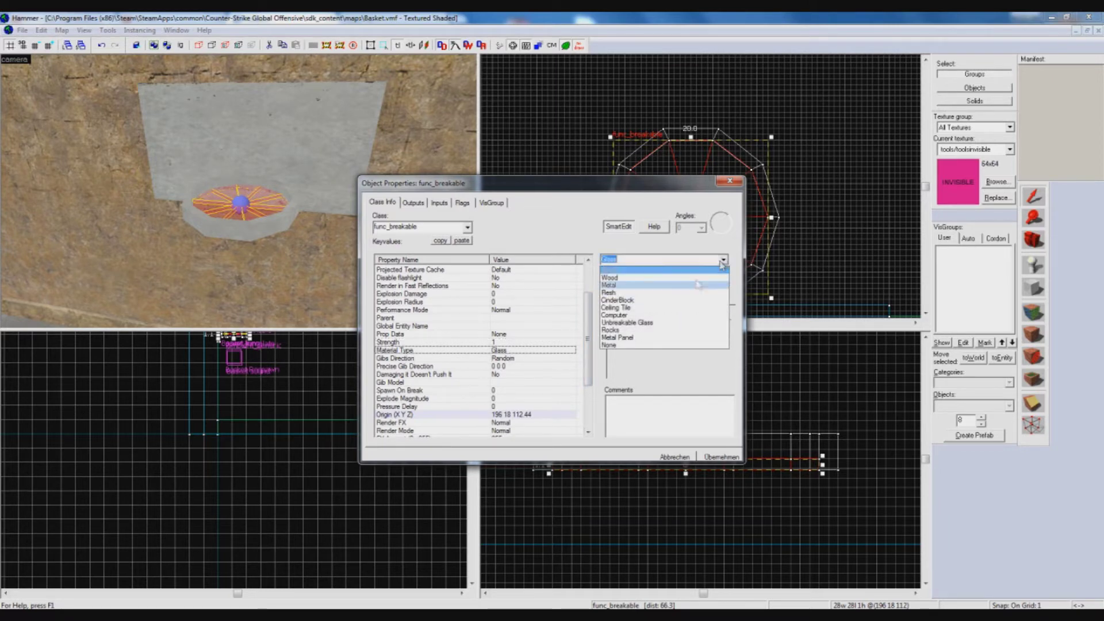
left_click(648, 345)
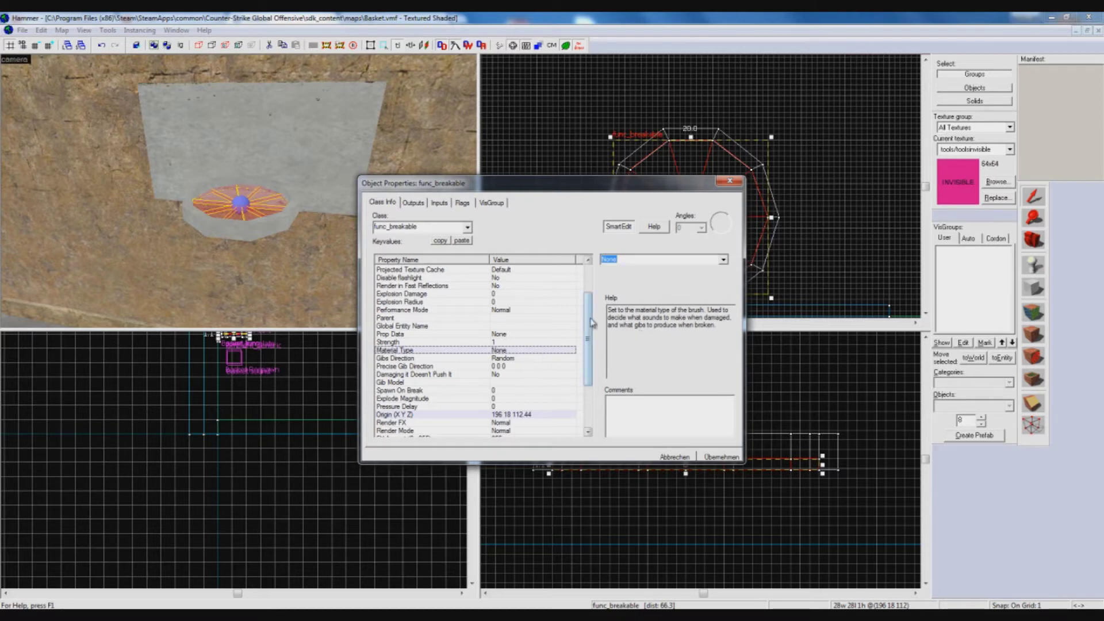
Set the breakable disc's performance mode to No Gibs.
scroll(592, 322, "up", 2)
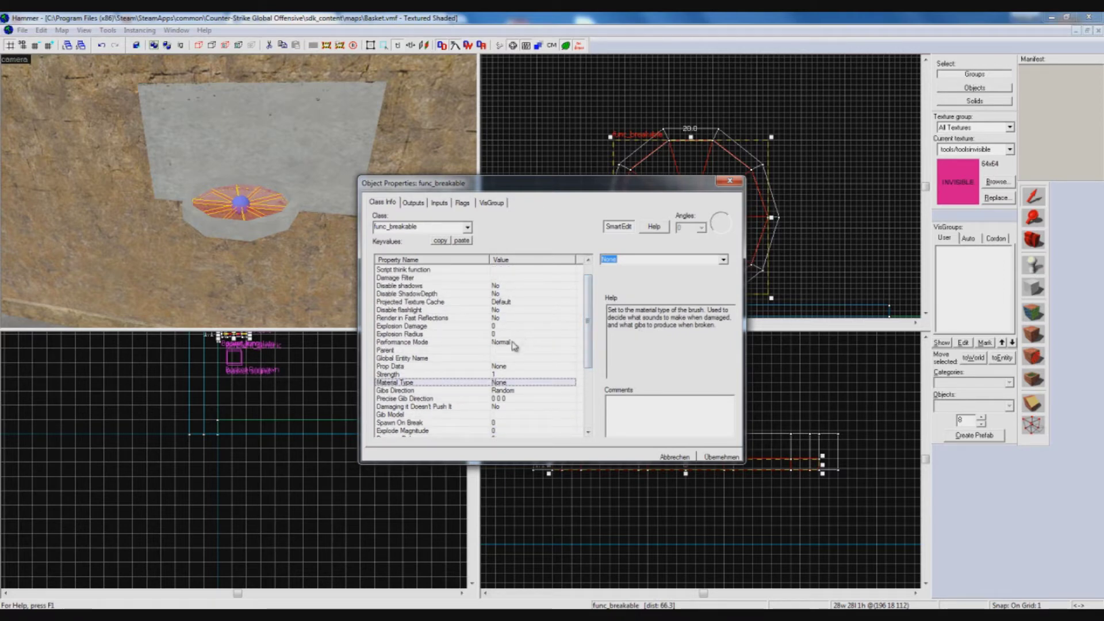
left_click(512, 344)
left_click(723, 260)
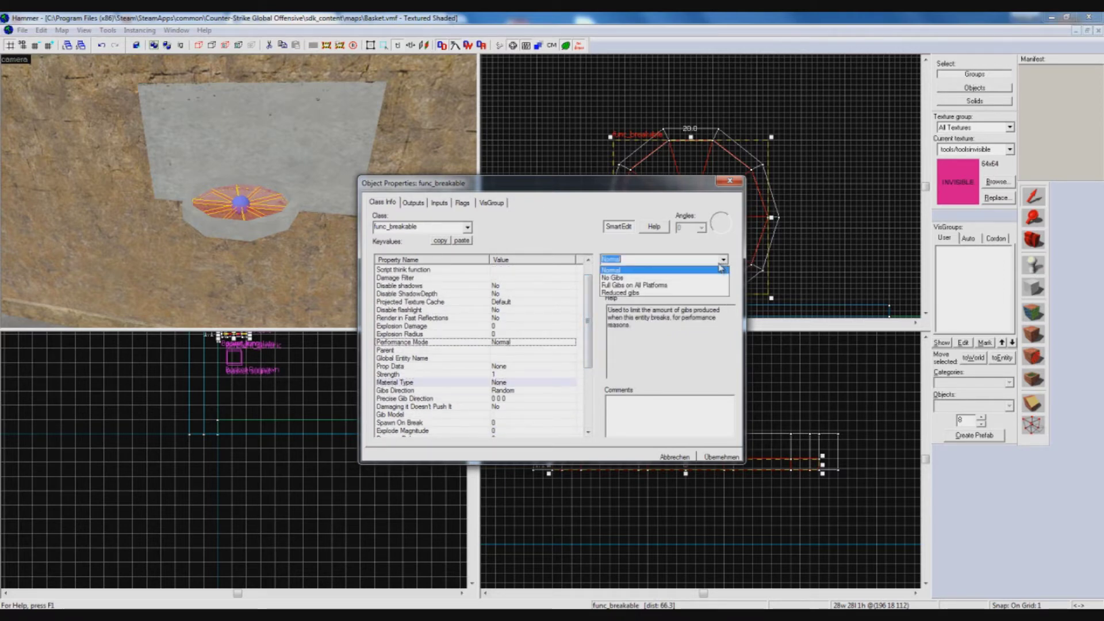
left_click(660, 279)
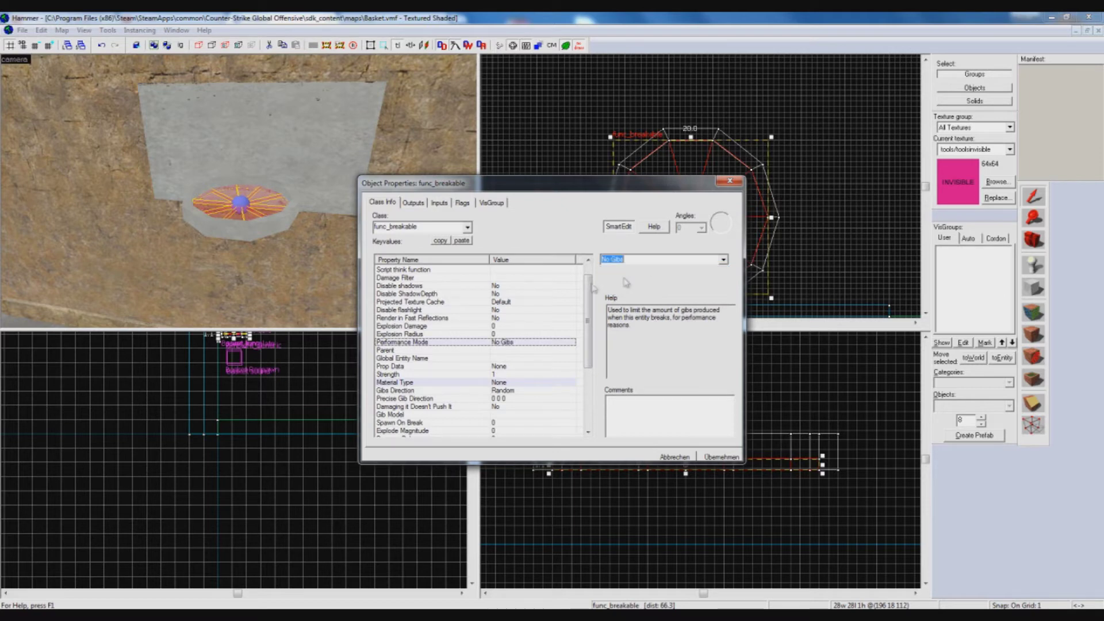
Name the func_breakable disc Ring.
scroll(587, 304, "up", 2)
left_click(430, 270)
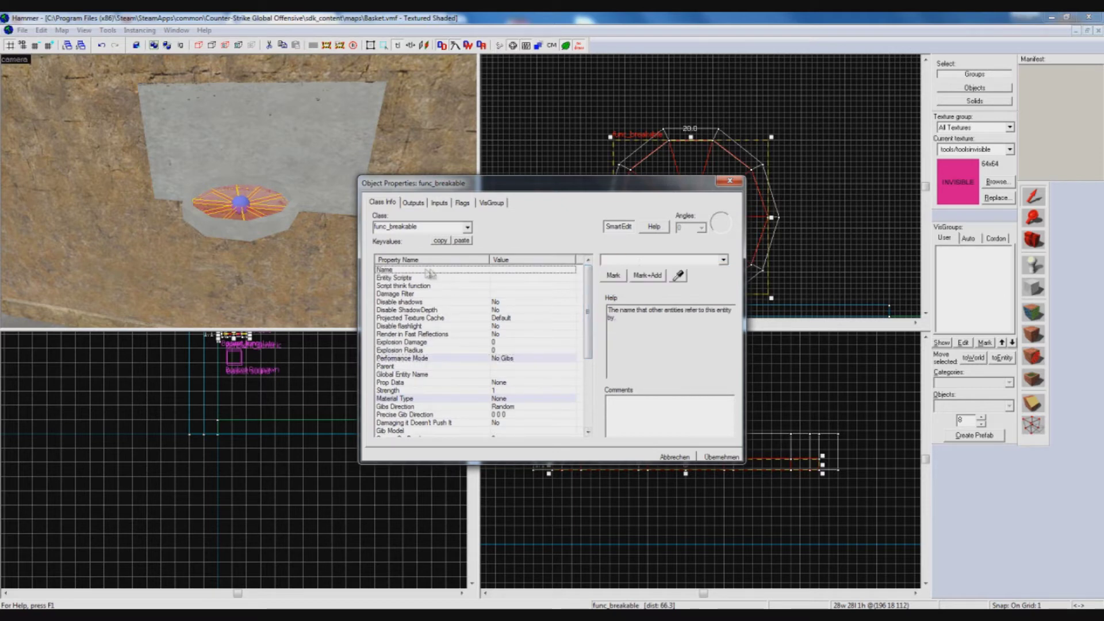
type("Ring")
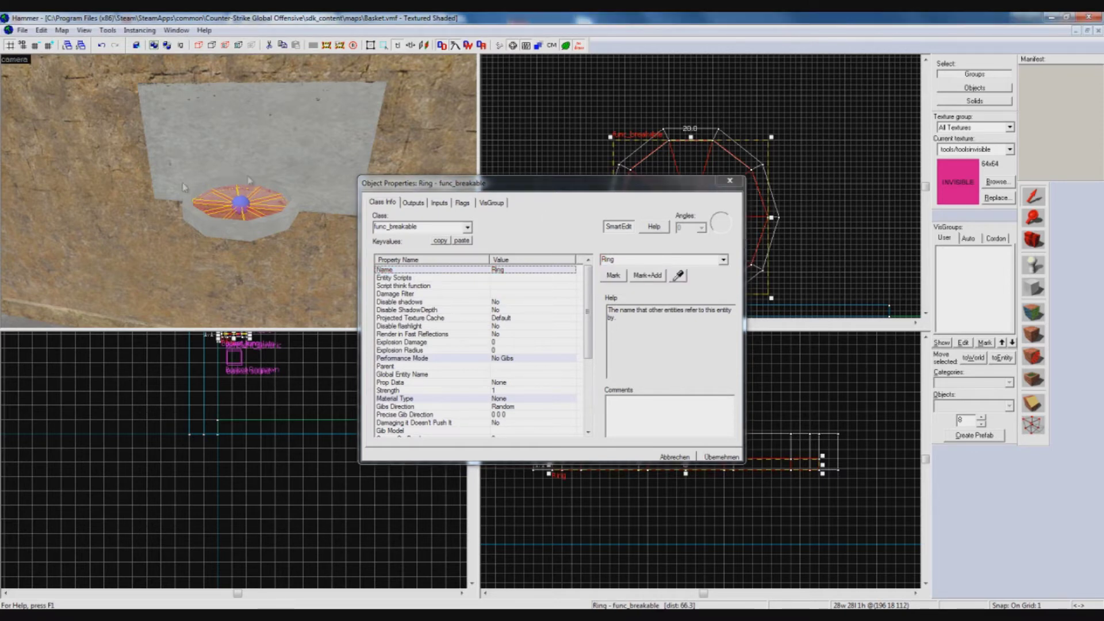
Enable the Break immediately on Physics flag for the Ring breakable and close its properties.
left_click(461, 202)
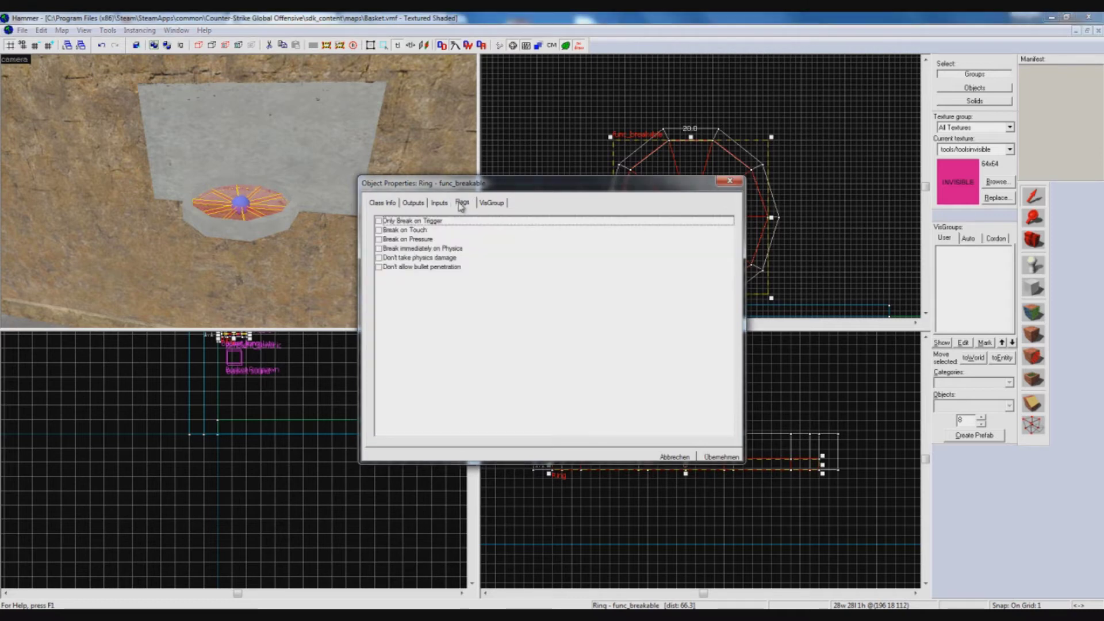
left_click(378, 249)
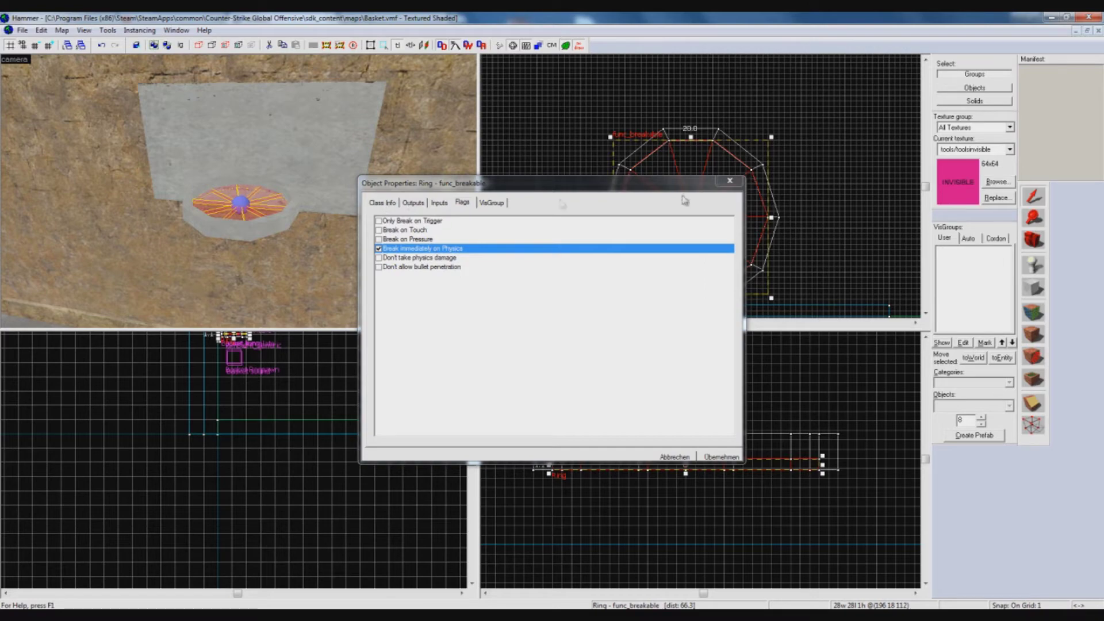
left_click(730, 180)
Place a new point entity on the ground below the hoop and select it.
scroll(315, 201, "down", 1)
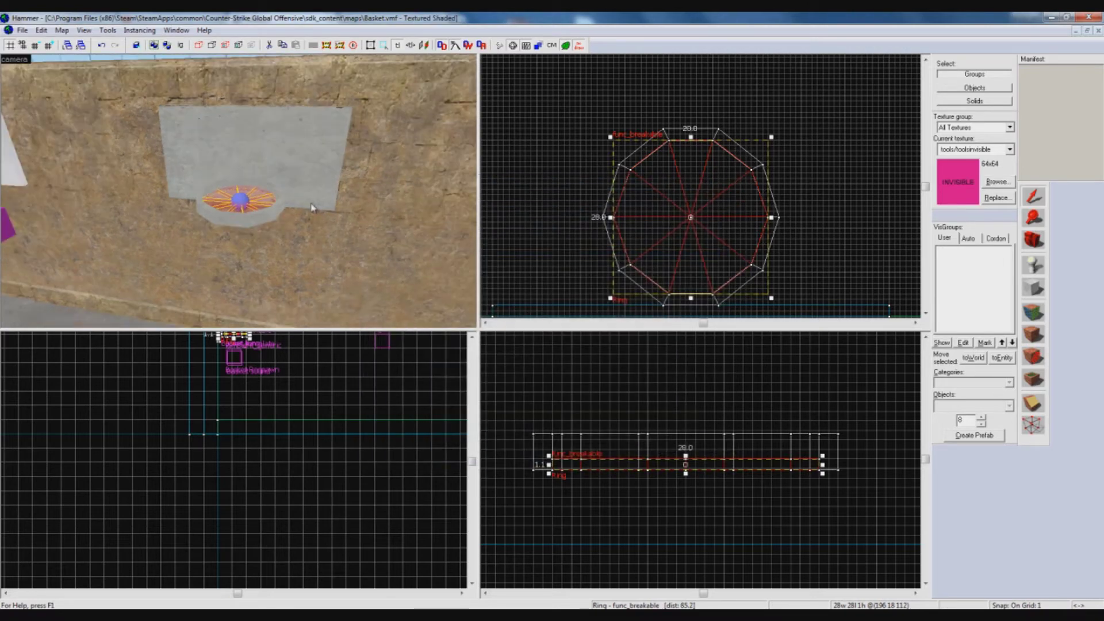
left_click(1032, 240)
left_click_drag(253, 190, 239, 194)
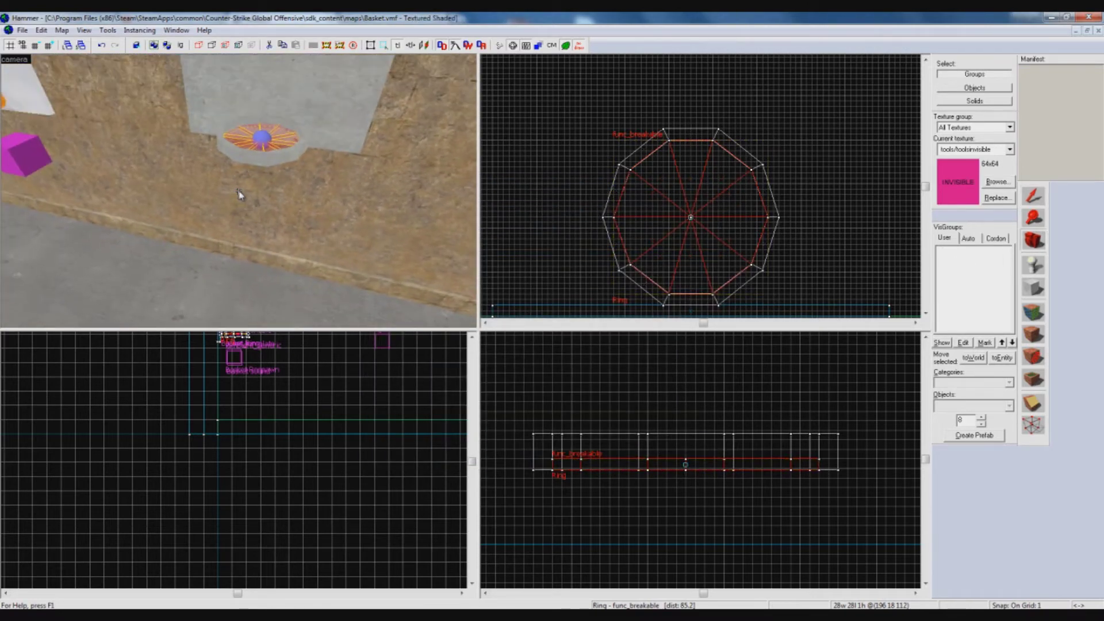
left_click(1034, 266)
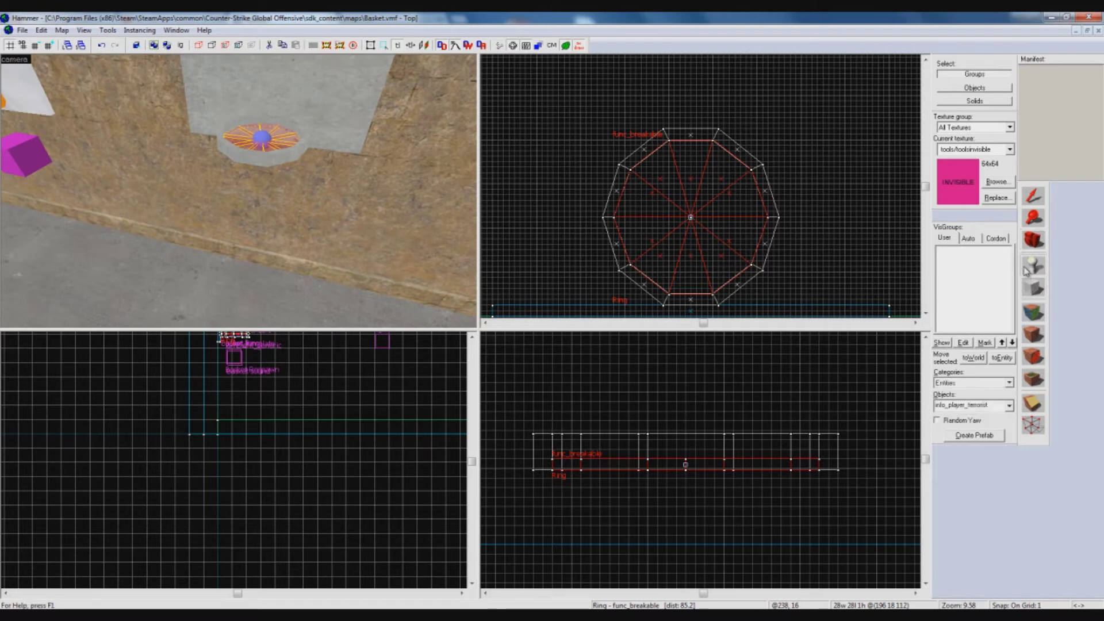
left_click(203, 288)
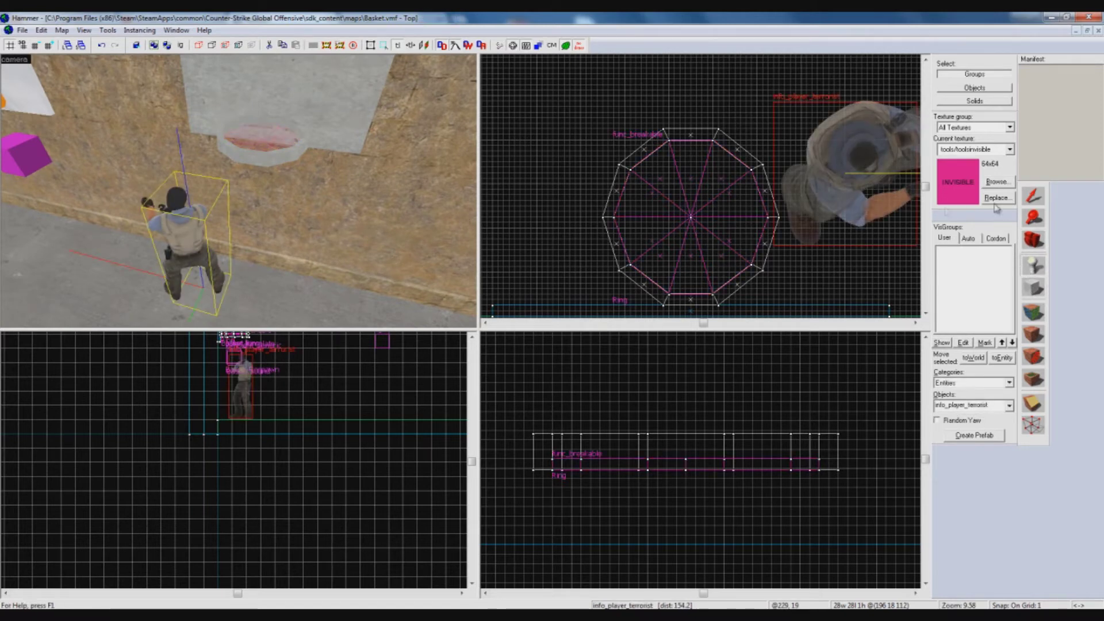
key("shift+s")
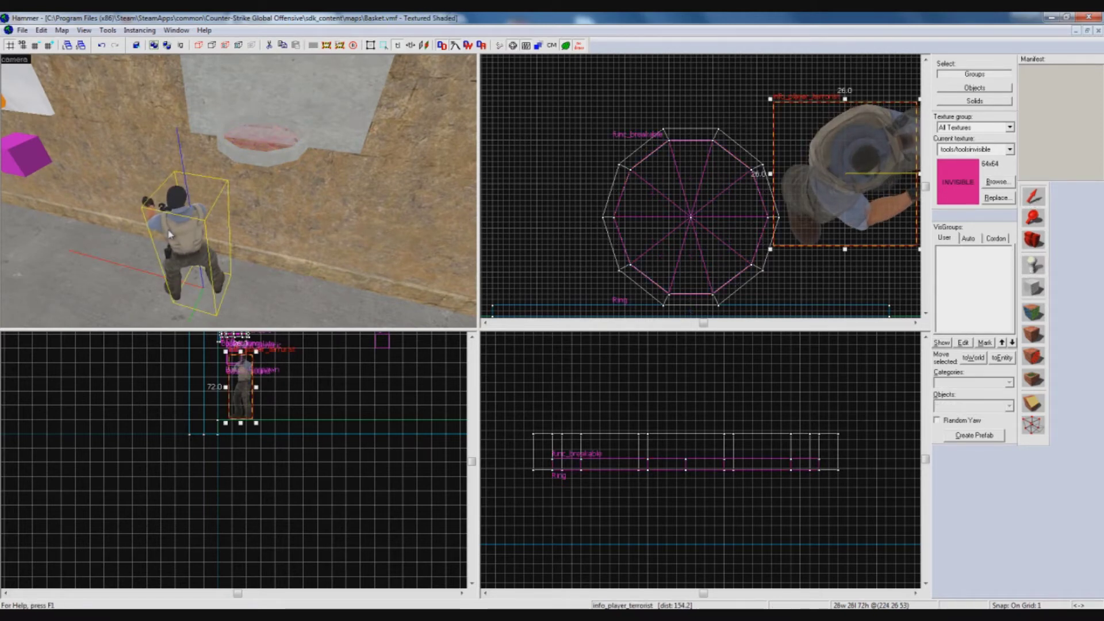
Change the new entity's class from info_player_terrorist to ambient_generic and apply it.
double_click(170, 234)
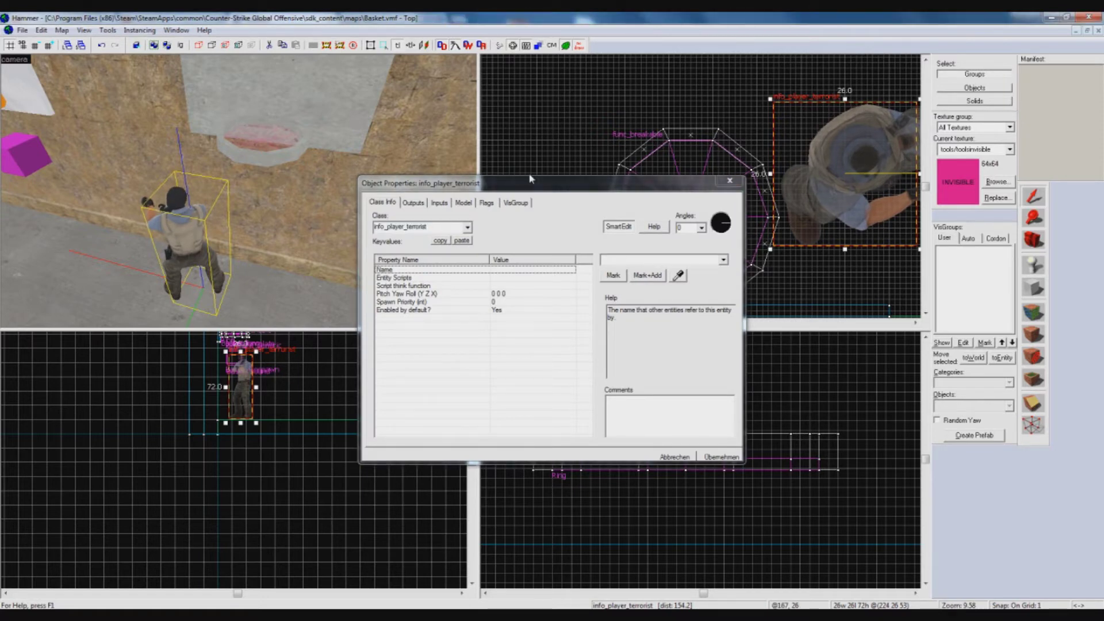
left_click(446, 230)
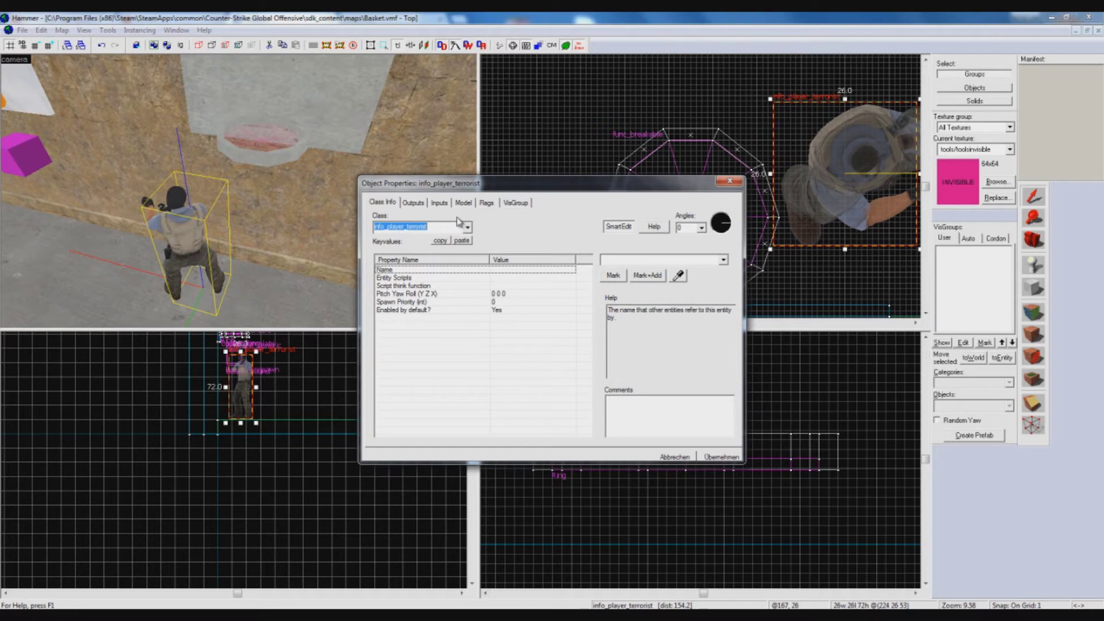
type("ambient_")
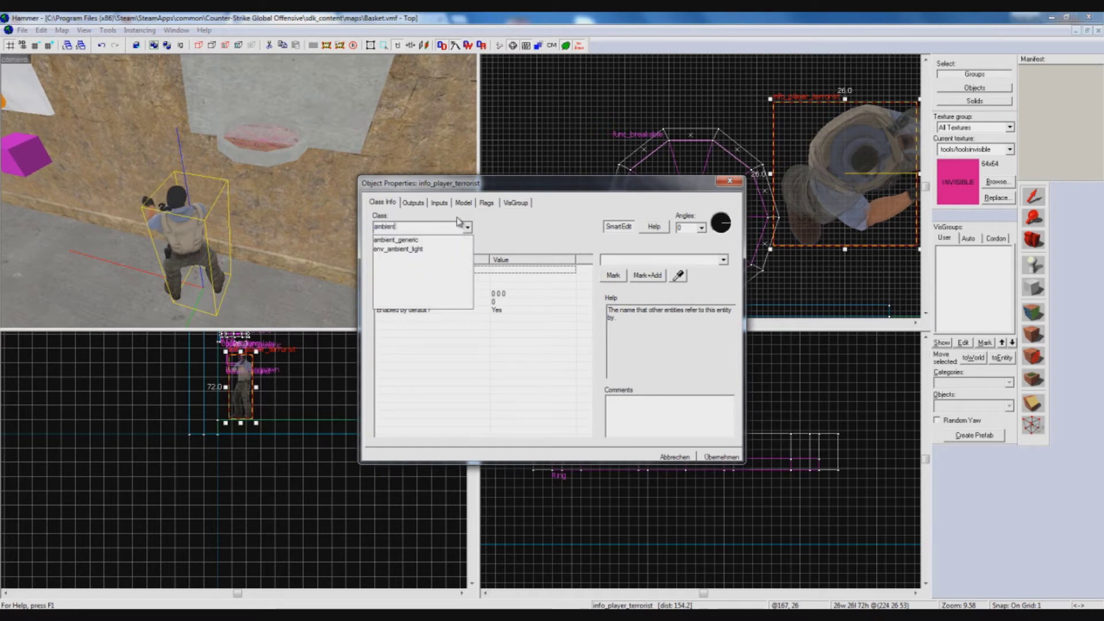
type("generic")
key("Return")
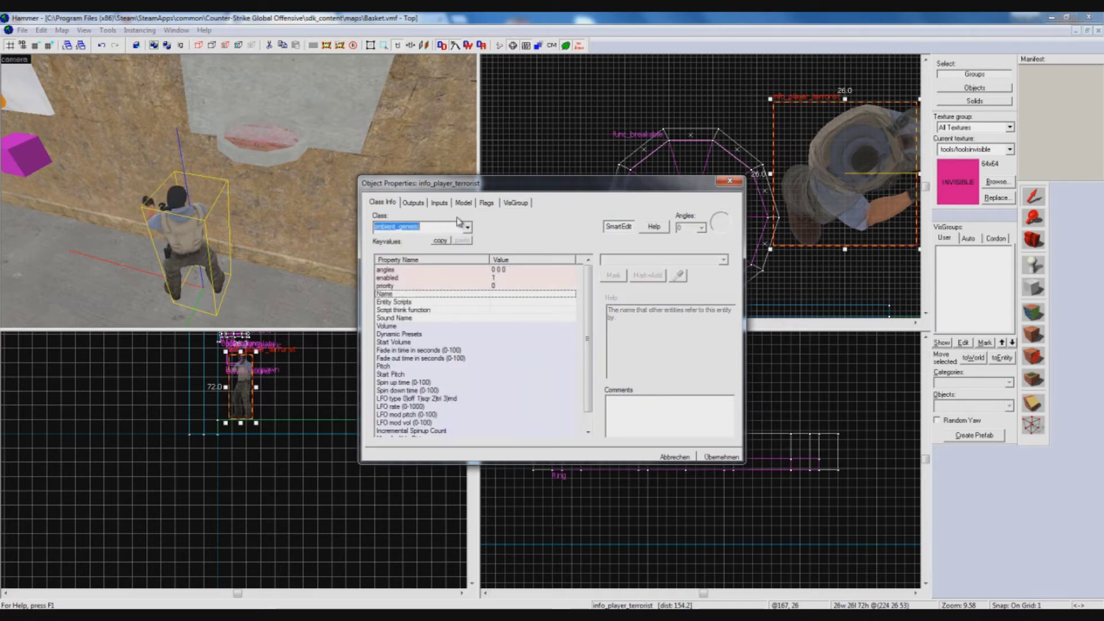
left_click(721, 457)
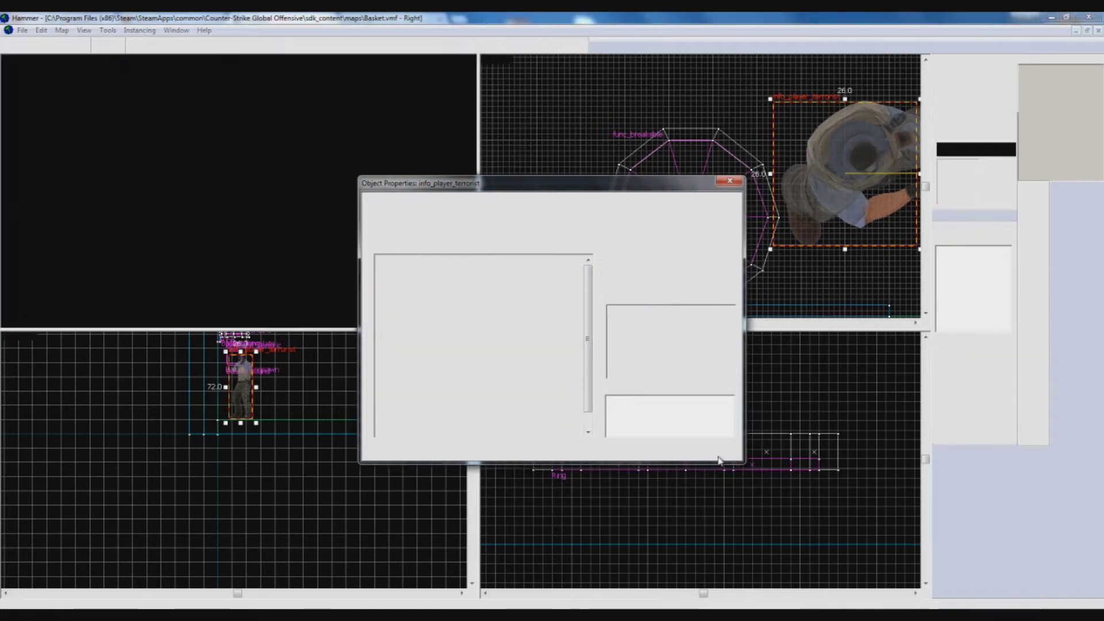
left_click(730, 180)
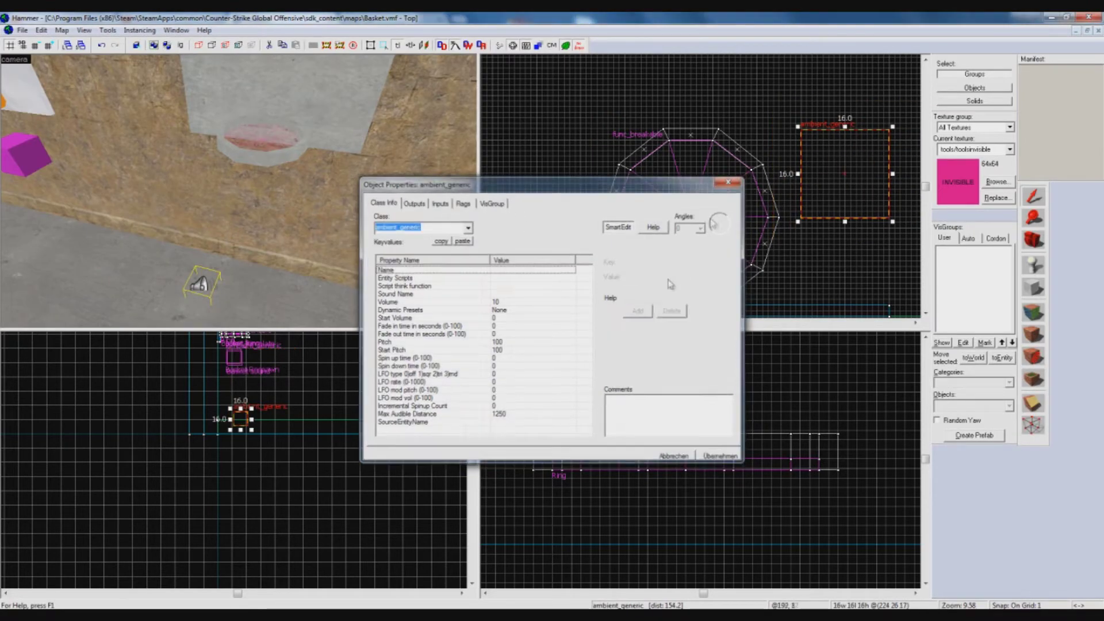
Move the ambient_generic entity up from the ground to just below the hoop's ring.
scroll(357, 387, "down", 2)
scroll(741, 238, "down", 7)
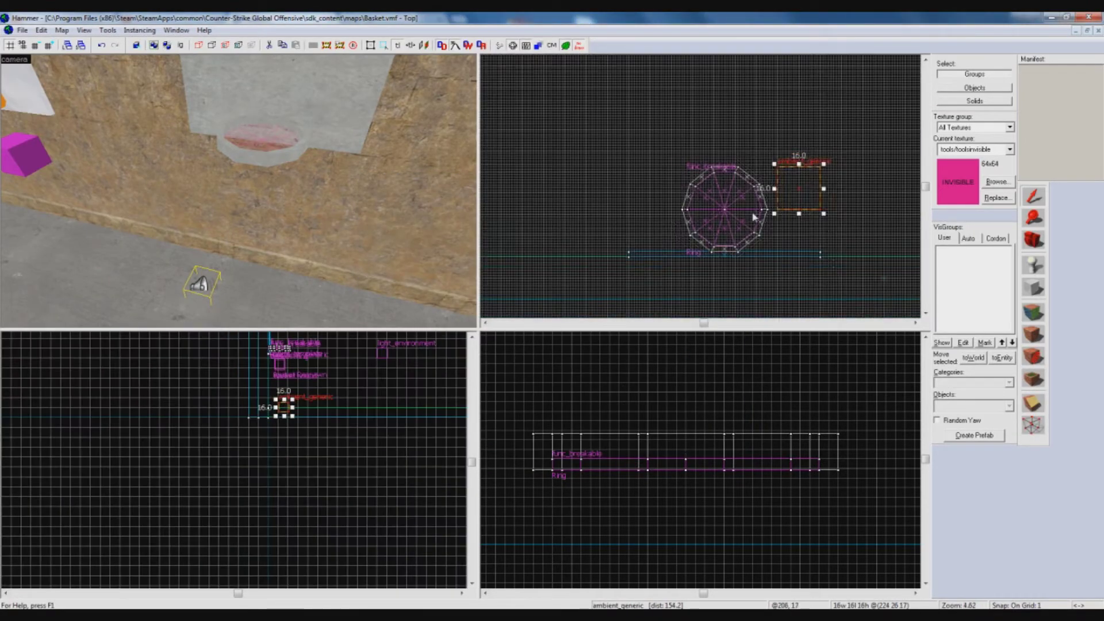
scroll(712, 387, "down", 3)
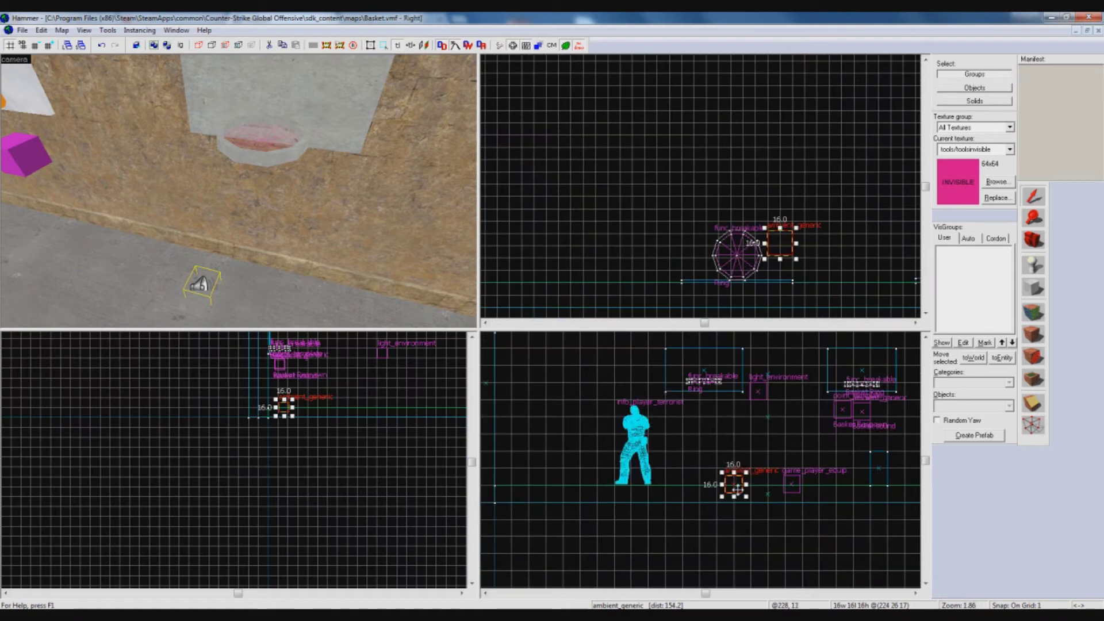
left_click_drag(733, 481, 710, 399, "shift")
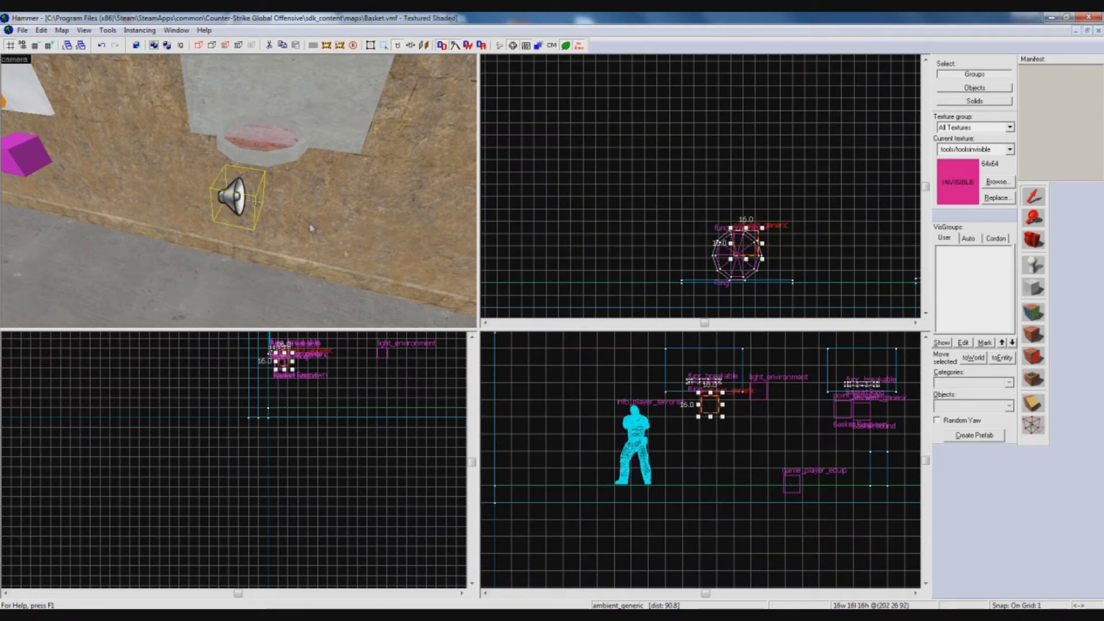
Browse the game sounds, preview tr.BellImpact and assign it as the ambient_generic's sound name.
scroll(269, 207, "up", 2)
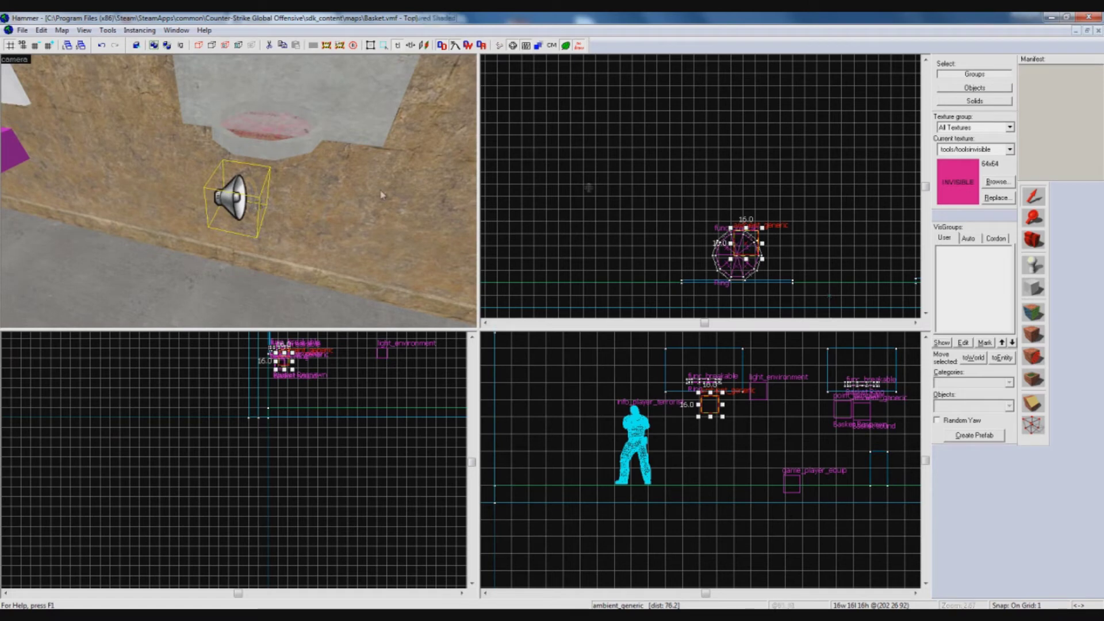
double_click(220, 200)
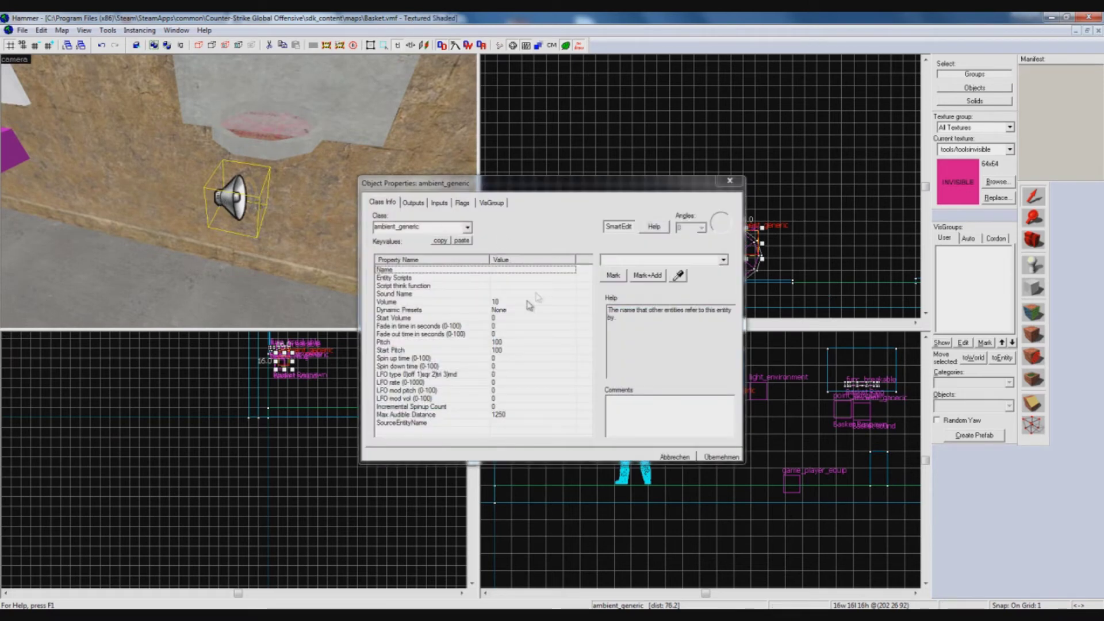
left_click(421, 295)
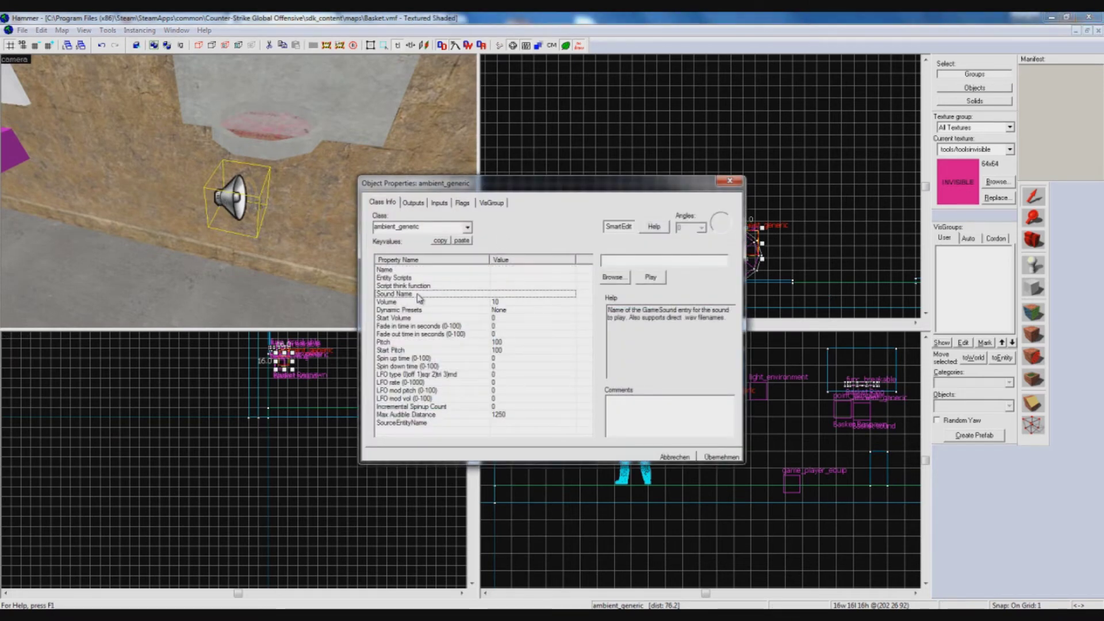
left_click(612, 277)
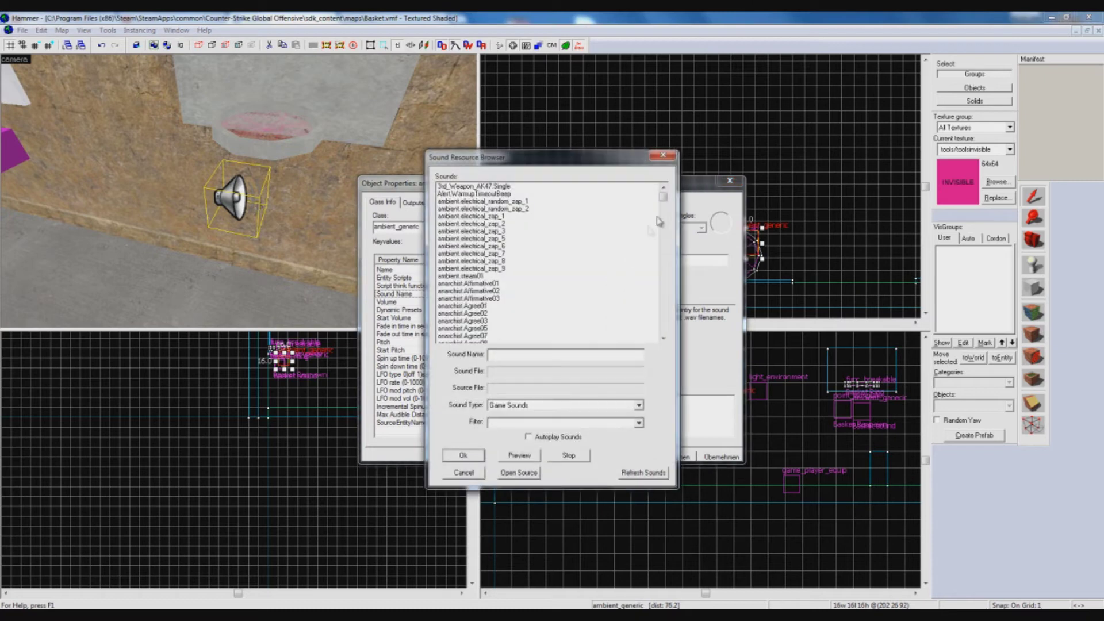
left_click_drag(663, 197, 664, 311)
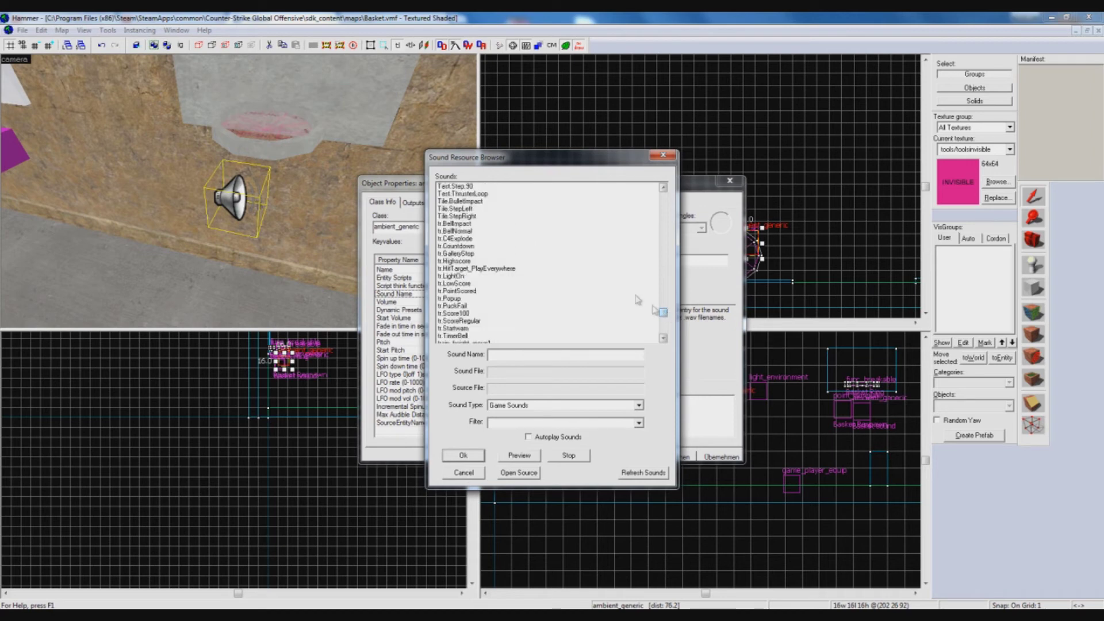
left_click(465, 223)
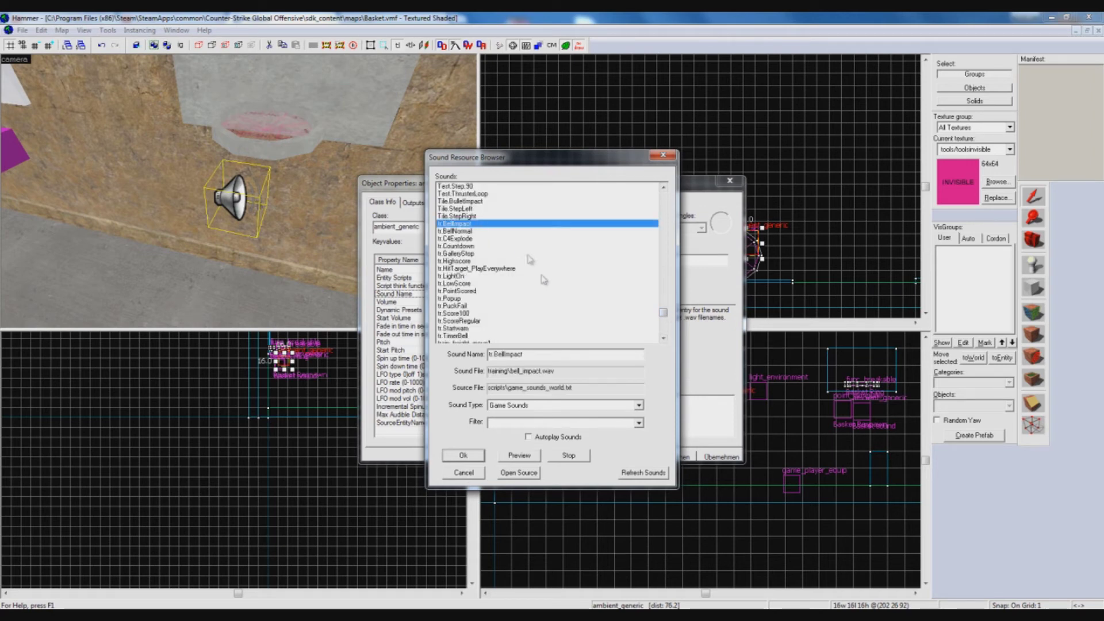
left_click(519, 455)
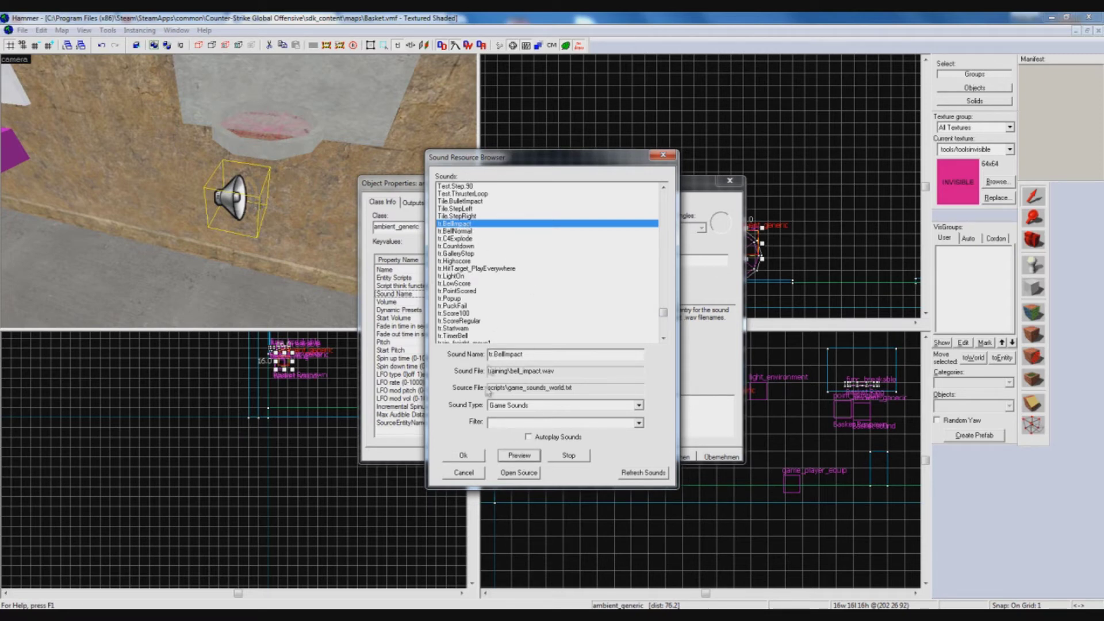
left_click(472, 458)
Name the ambient_generic entity Sound and close its properties.
left_click(439, 270)
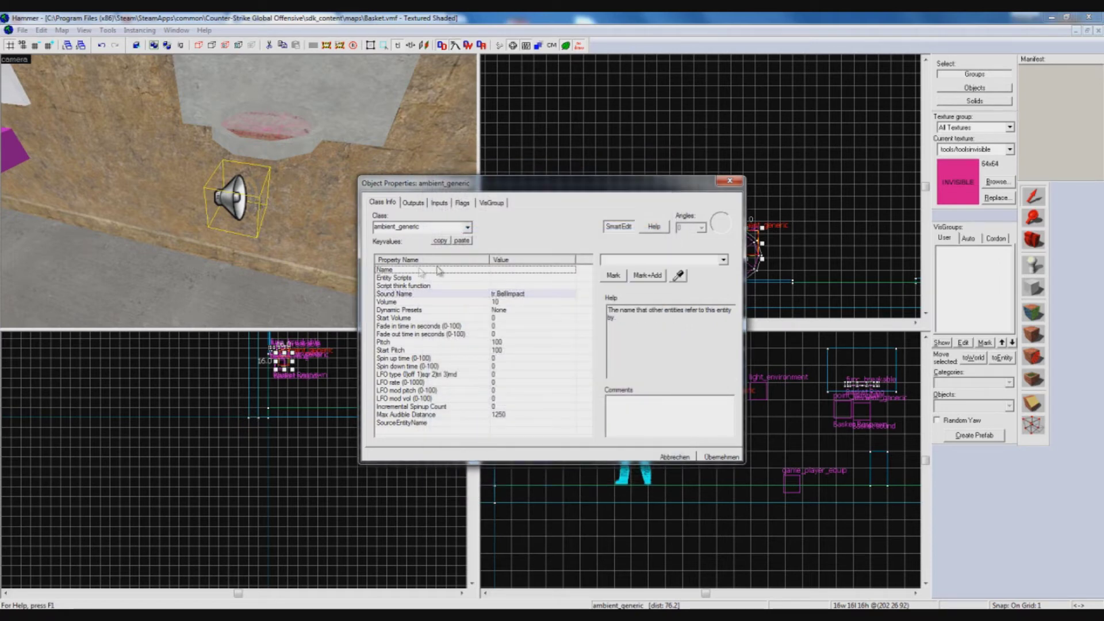
left_click(627, 261)
type("Sound")
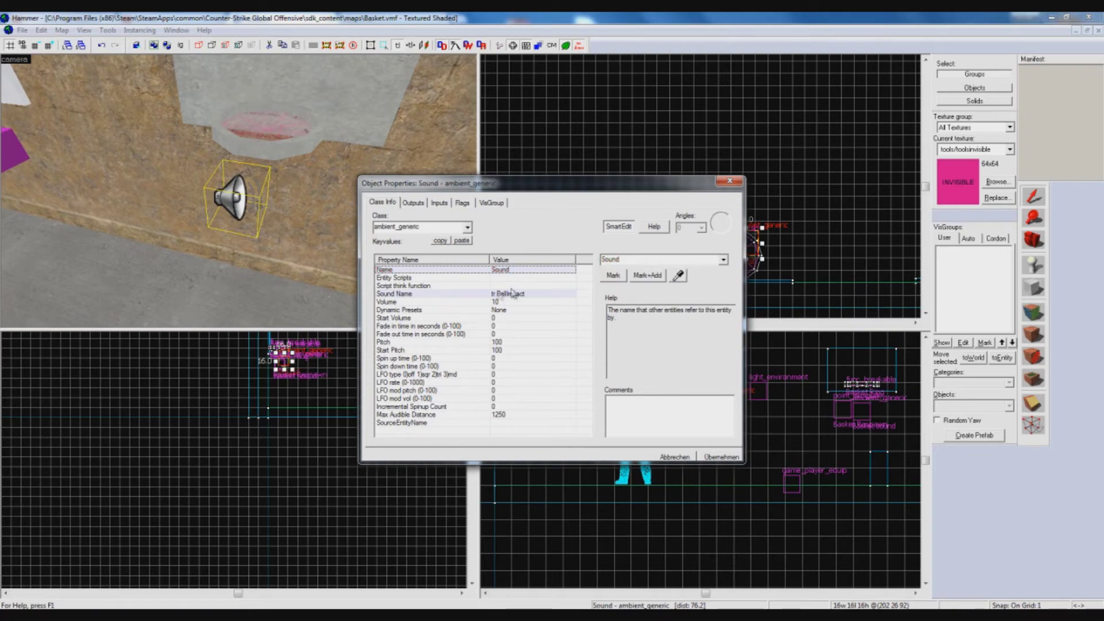
left_click(729, 181)
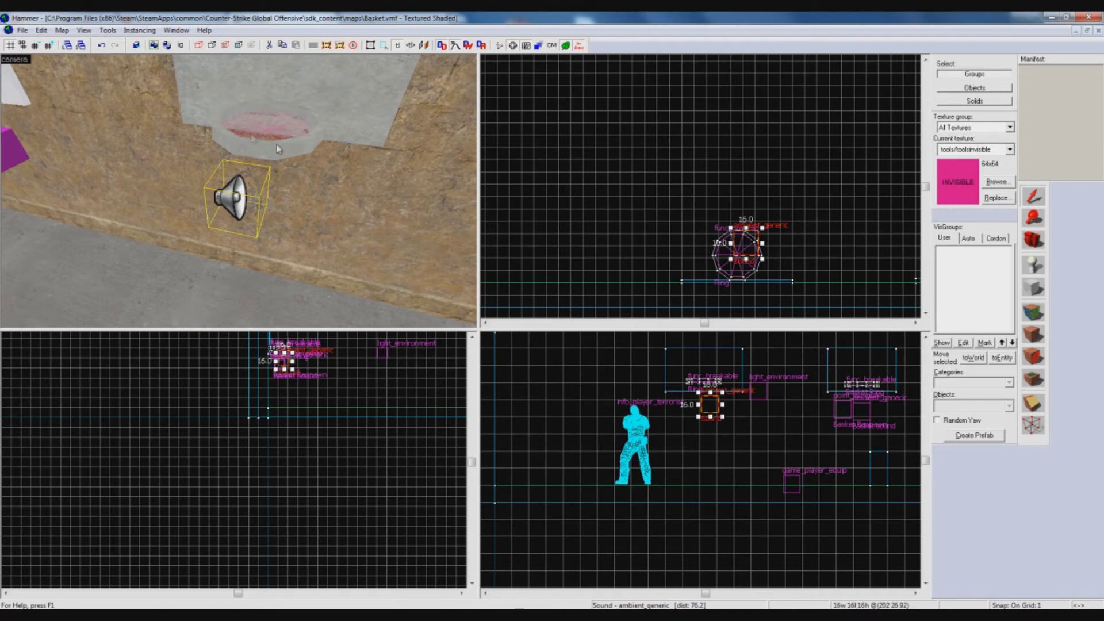
Open the hoop's Ring func_breakable properties and add a new output that fires on OnBreak.
key("d")
key("w")
key("a")
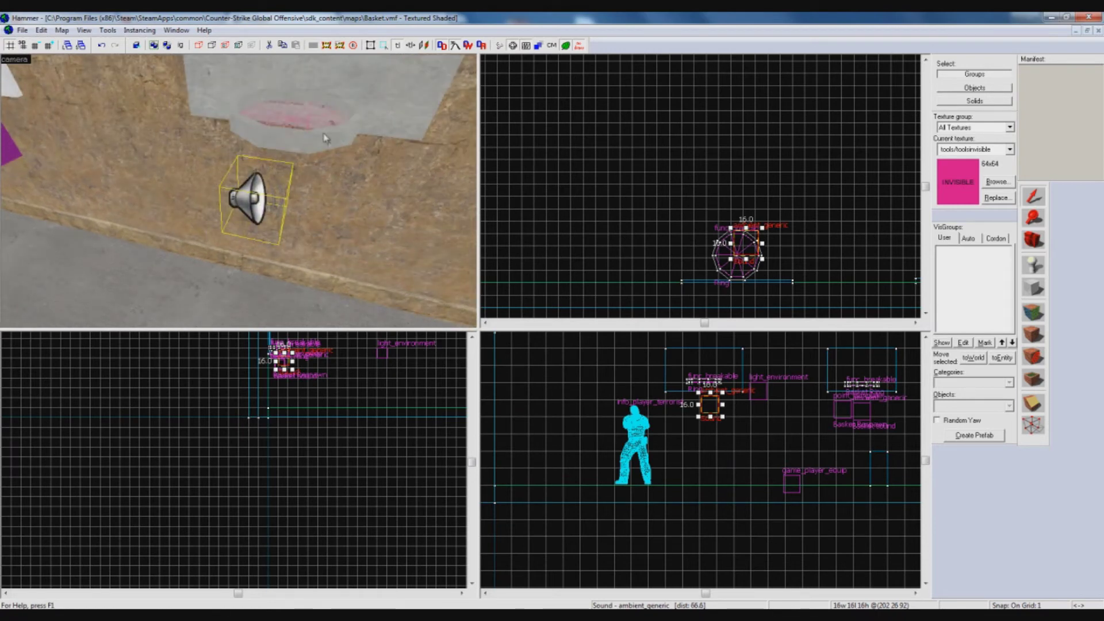
left_click(296, 124)
double_click(282, 117)
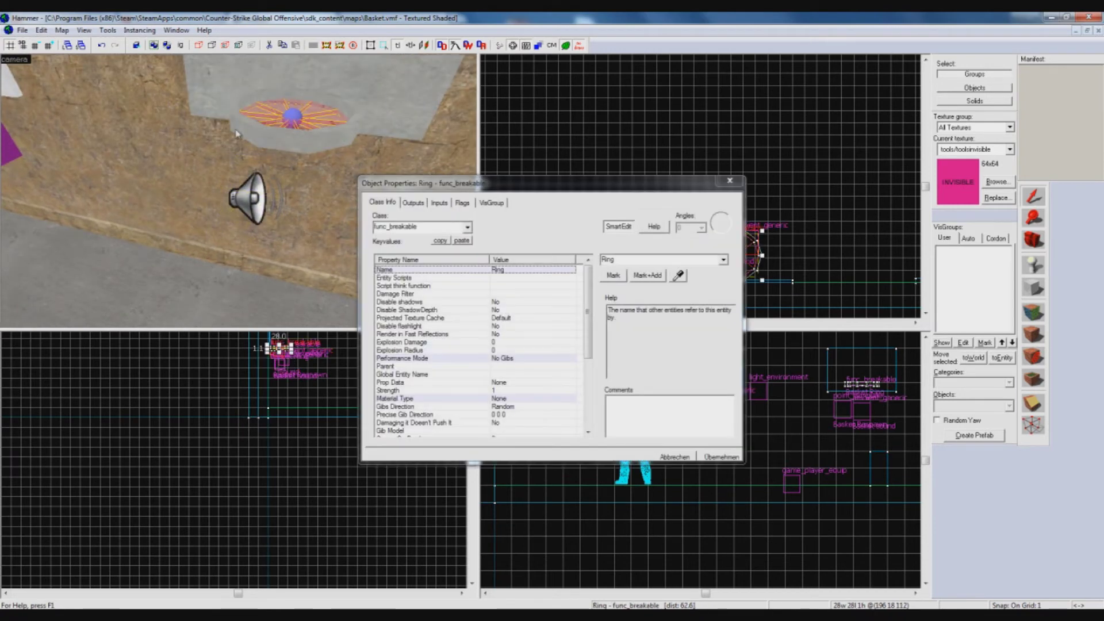
left_click(413, 204)
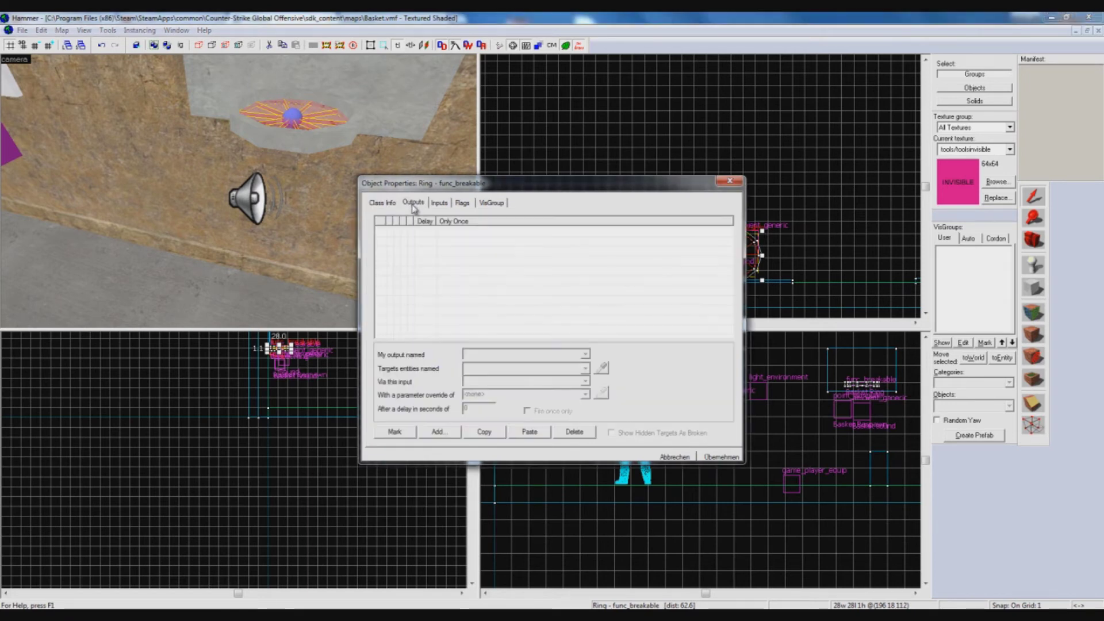
left_click(438, 431)
left_click(585, 355)
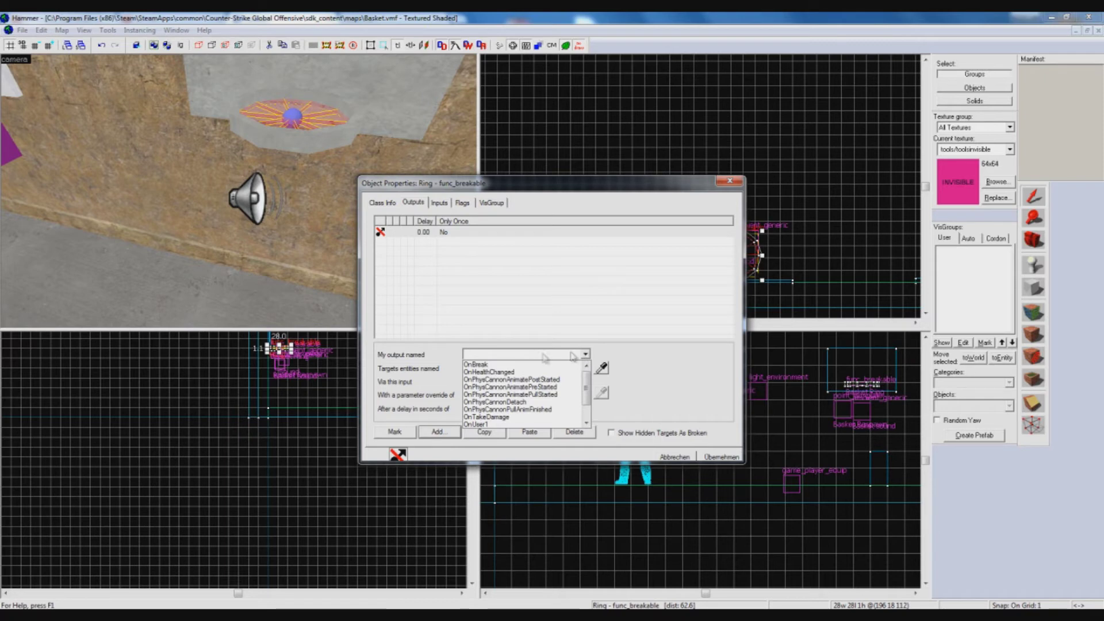
left_click(472, 363)
left_click(275, 101)
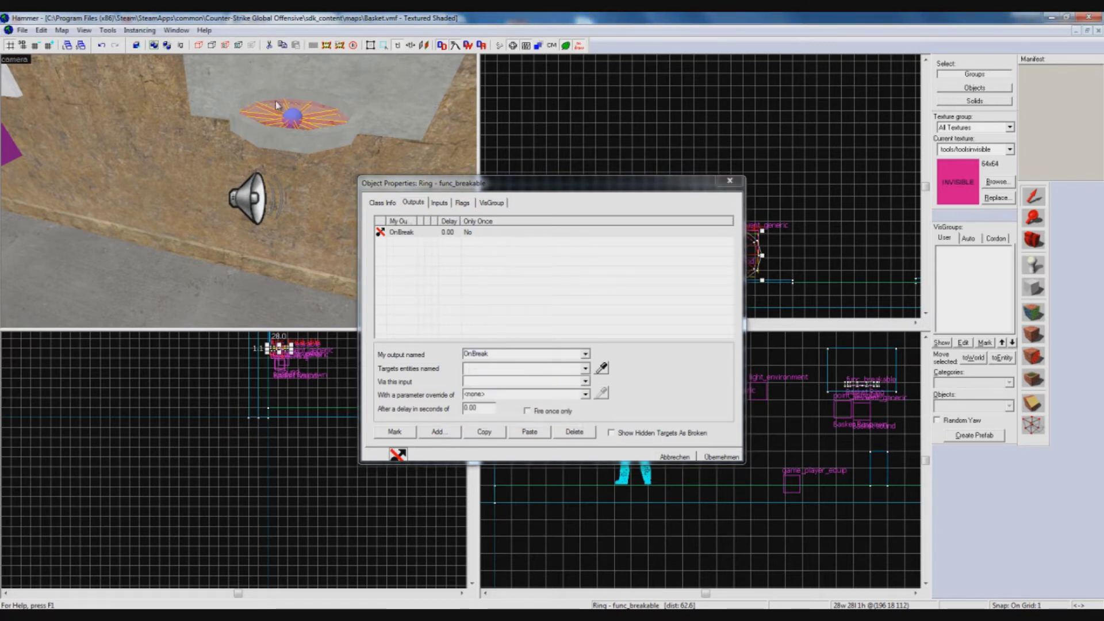
Target the Sound entity with the PlaySound input in the Ring's OnBreak output, apply it and close the properties.
left_click(585, 369)
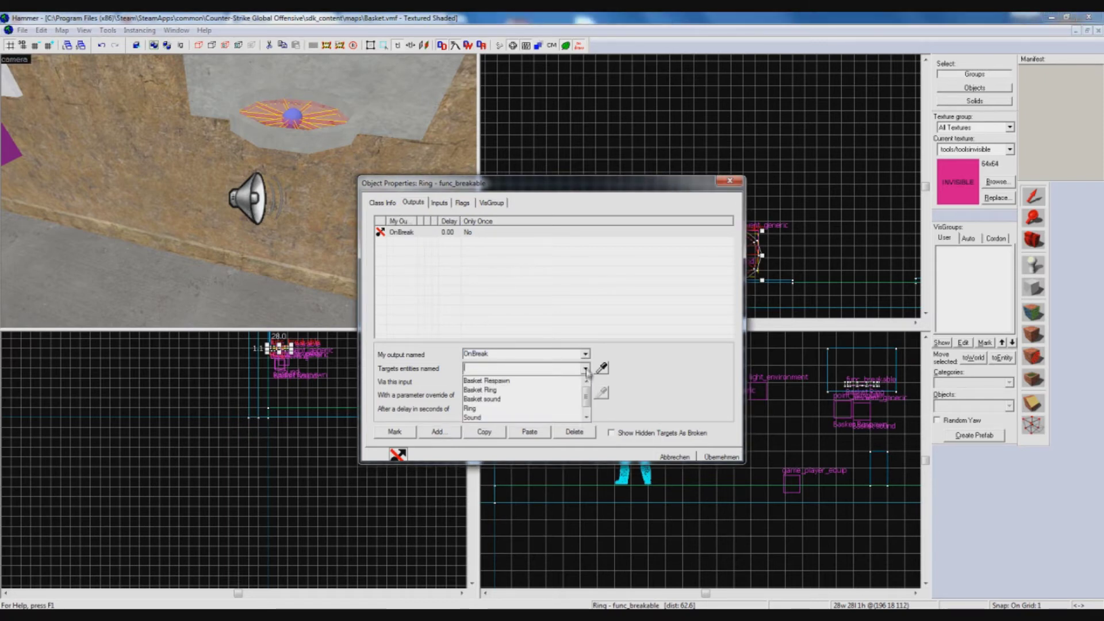
left_click(479, 413)
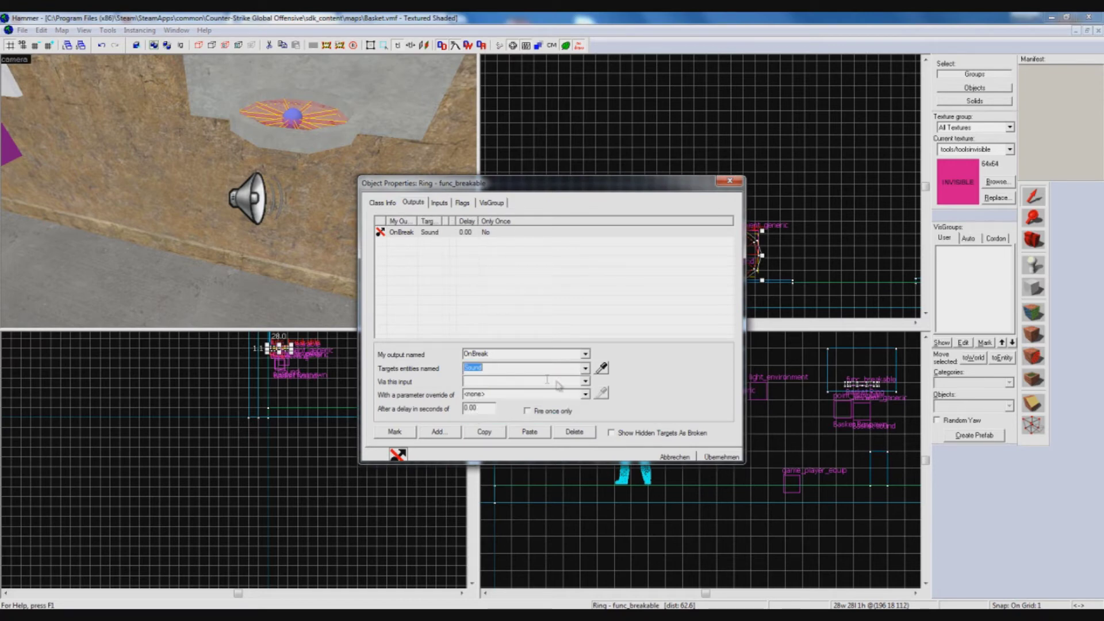
left_click(584, 381)
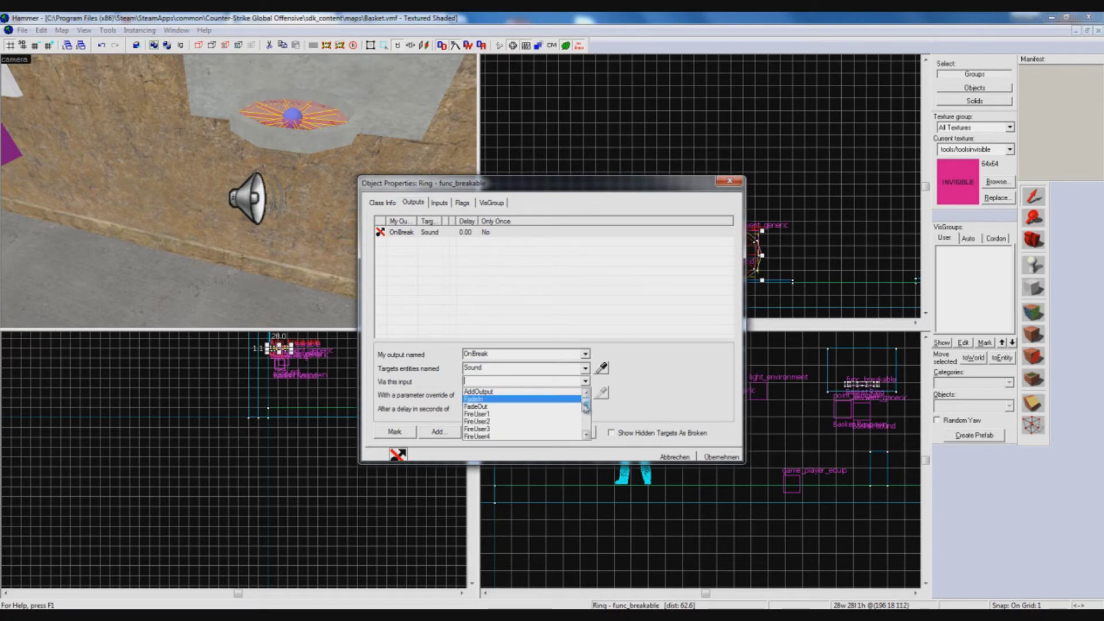
scroll(586, 409, "down", 3)
scroll(586, 413, "down", 2)
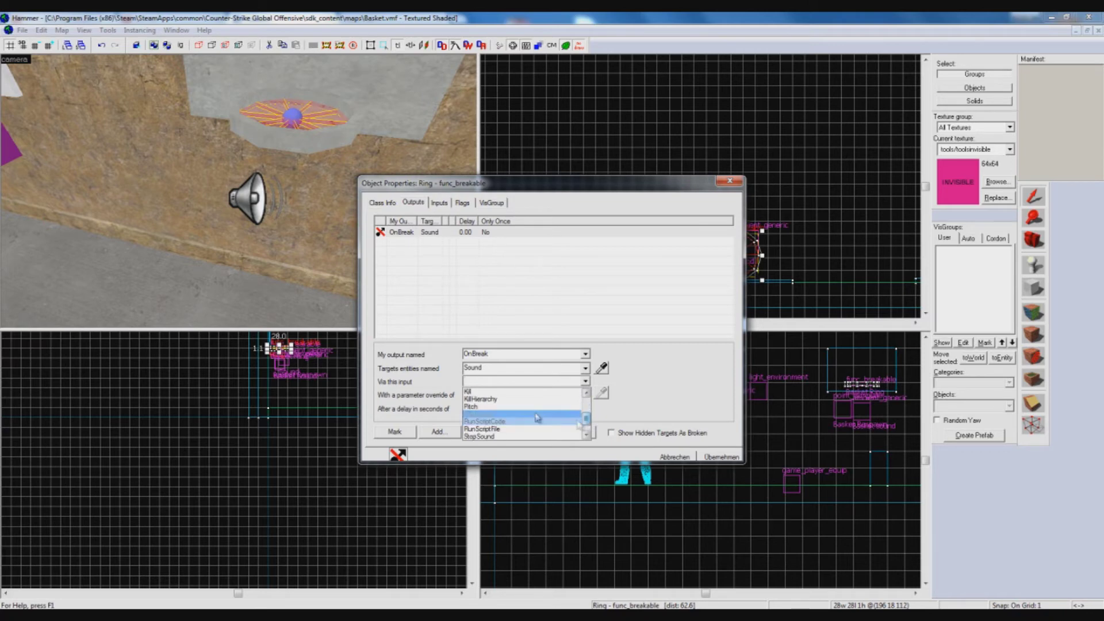
left_click(491, 414)
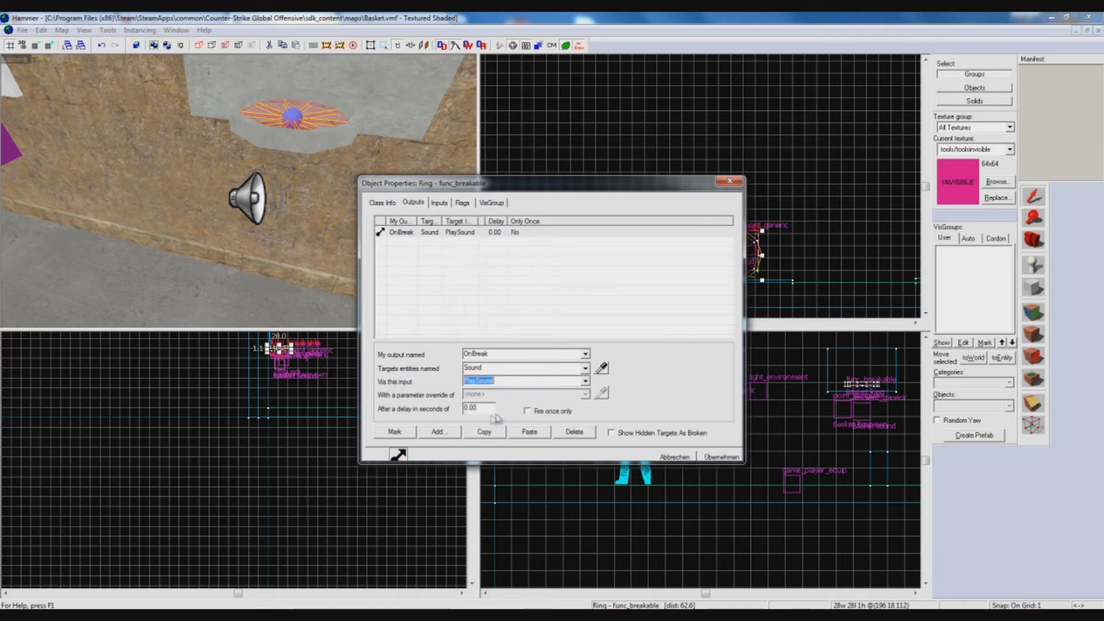
left_click(713, 458)
left_click(270, 94)
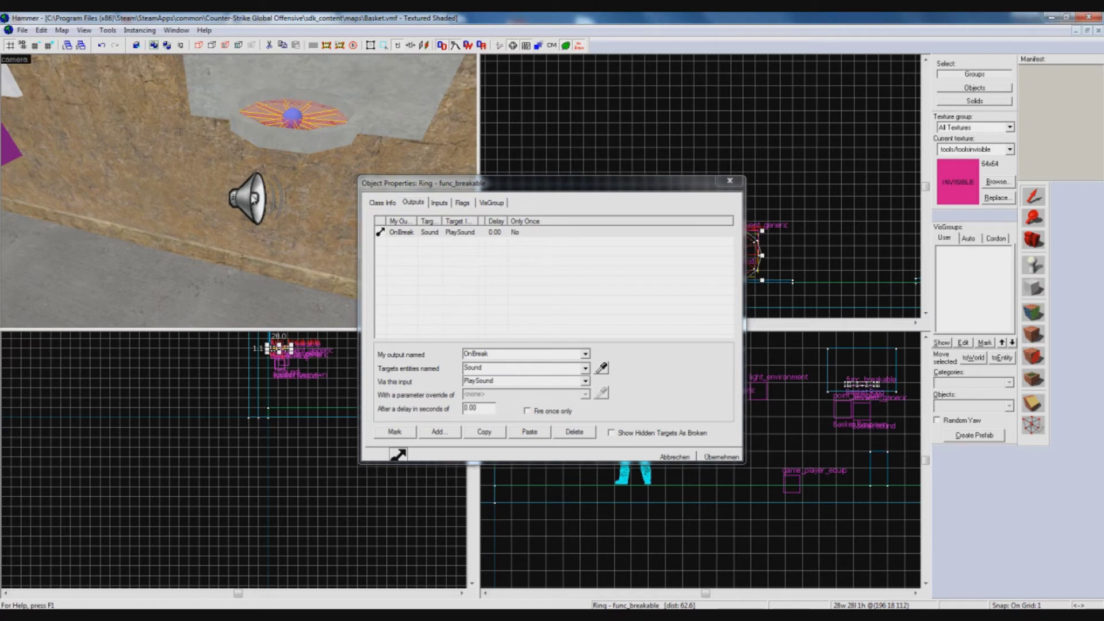
left_click(728, 182)
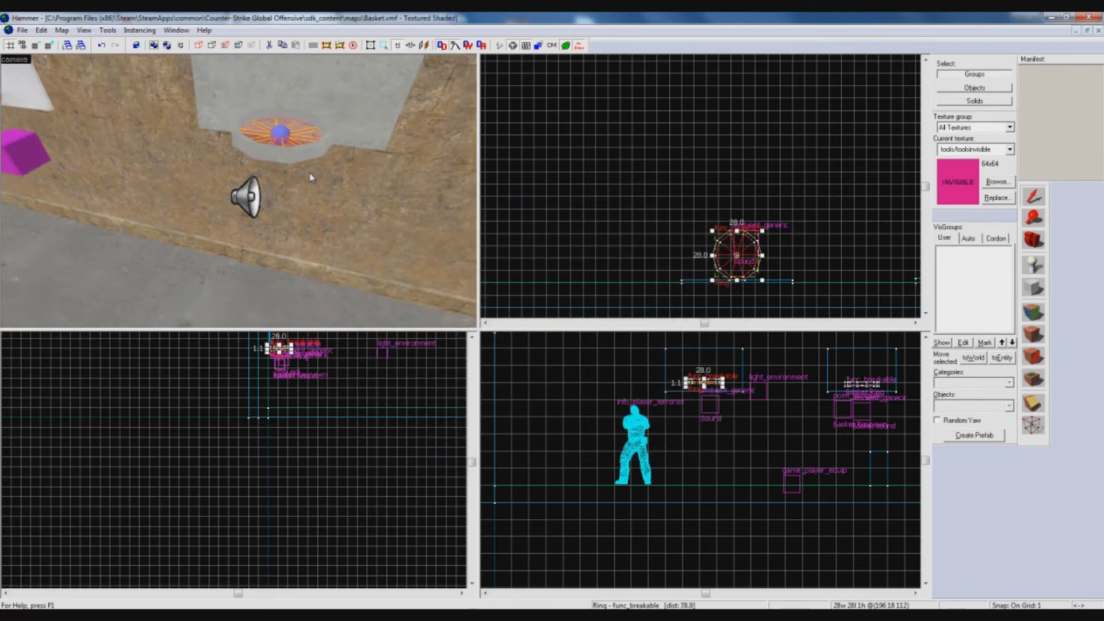
Place a new info_player_terrorist entity on the ground in front of the wall beside the hoop.
left_click(1034, 242)
left_click_drag(322, 207, 239, 192)
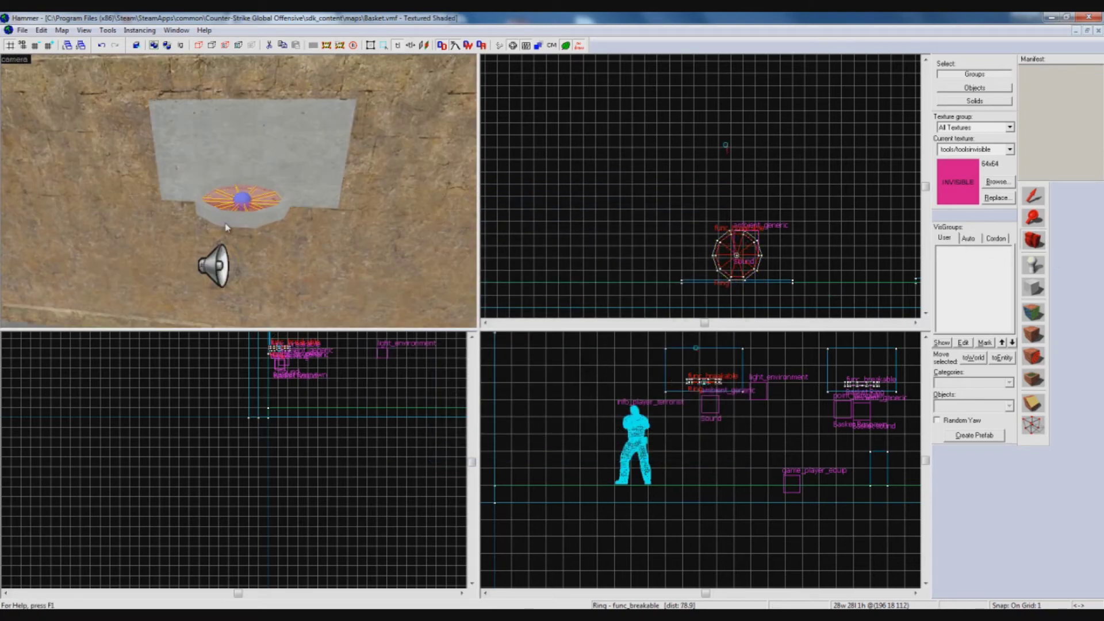
left_click_drag(248, 243, 238, 193)
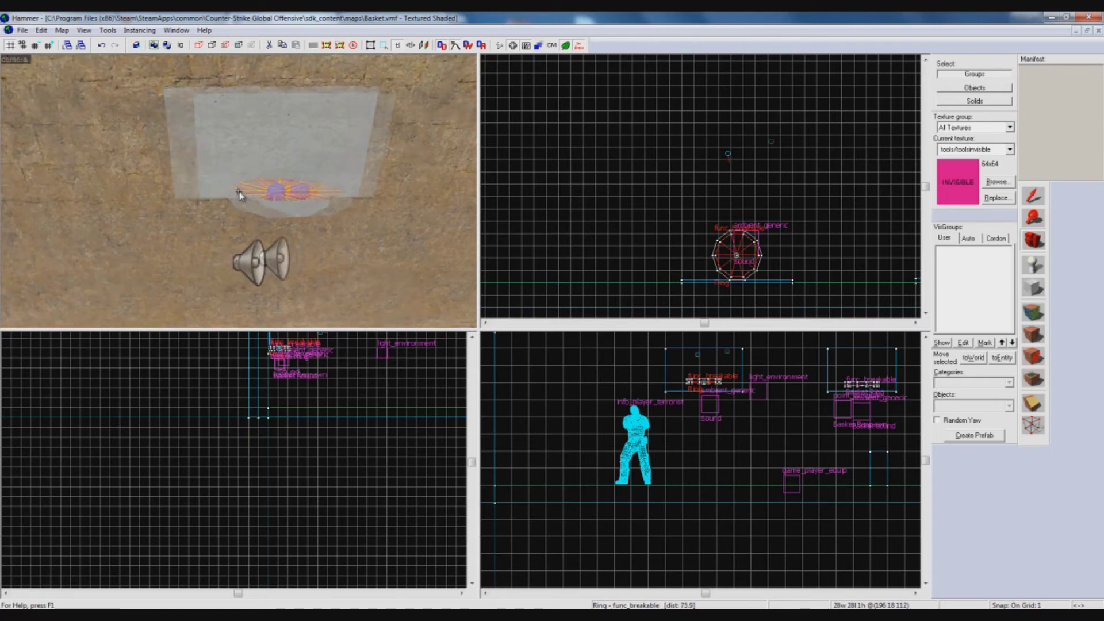
key("s")
key("w")
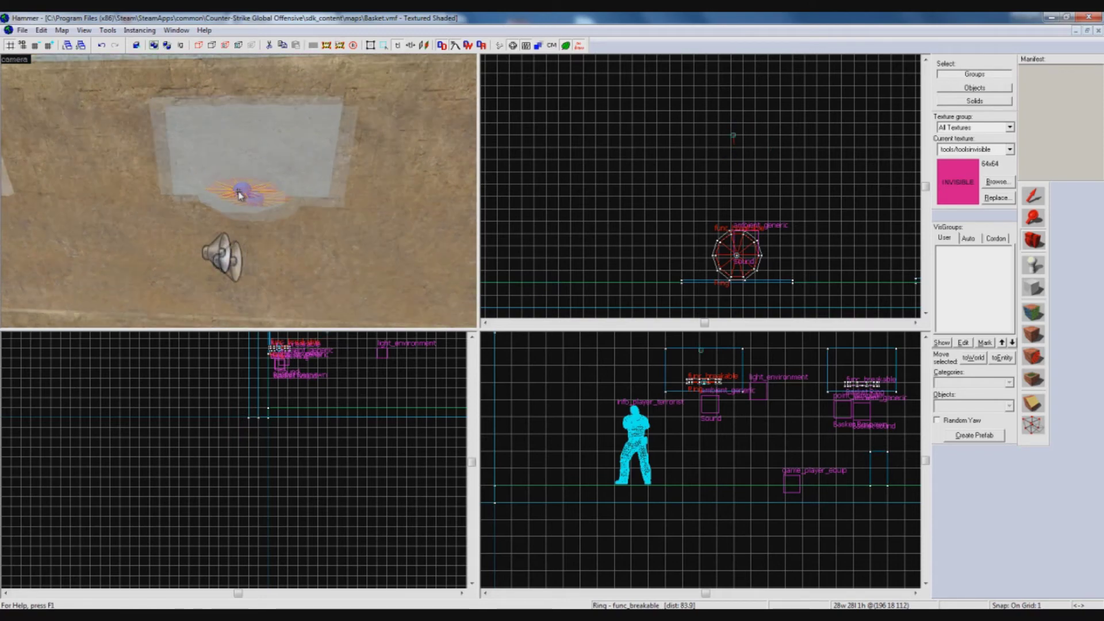
key("z")
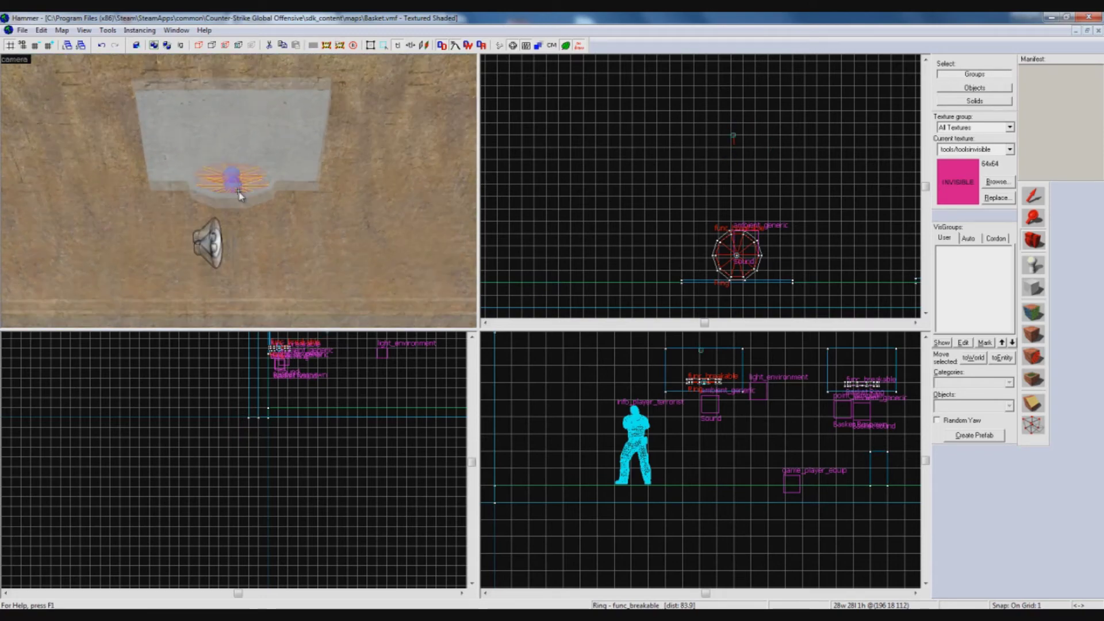
key("s")
key("z")
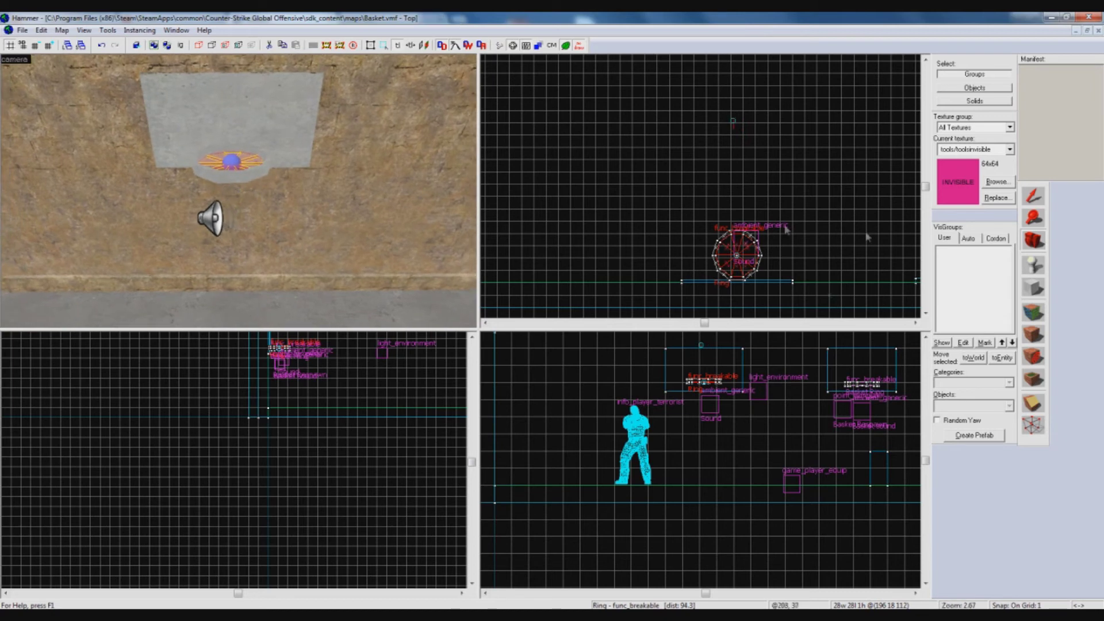
left_click(1029, 274)
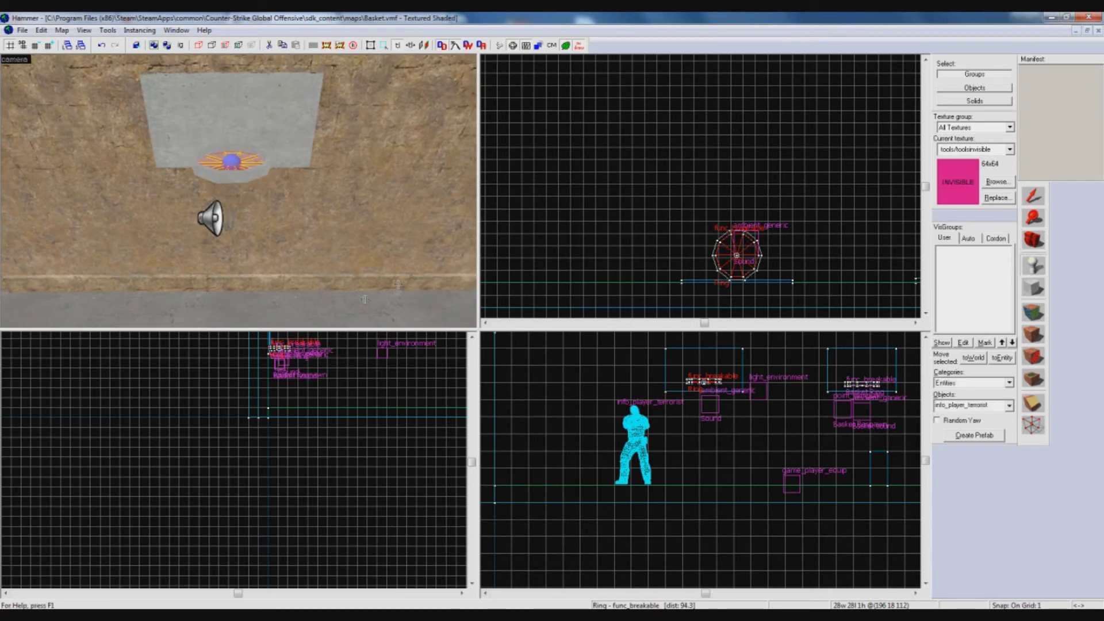
left_click(330, 314)
key("shift+s")
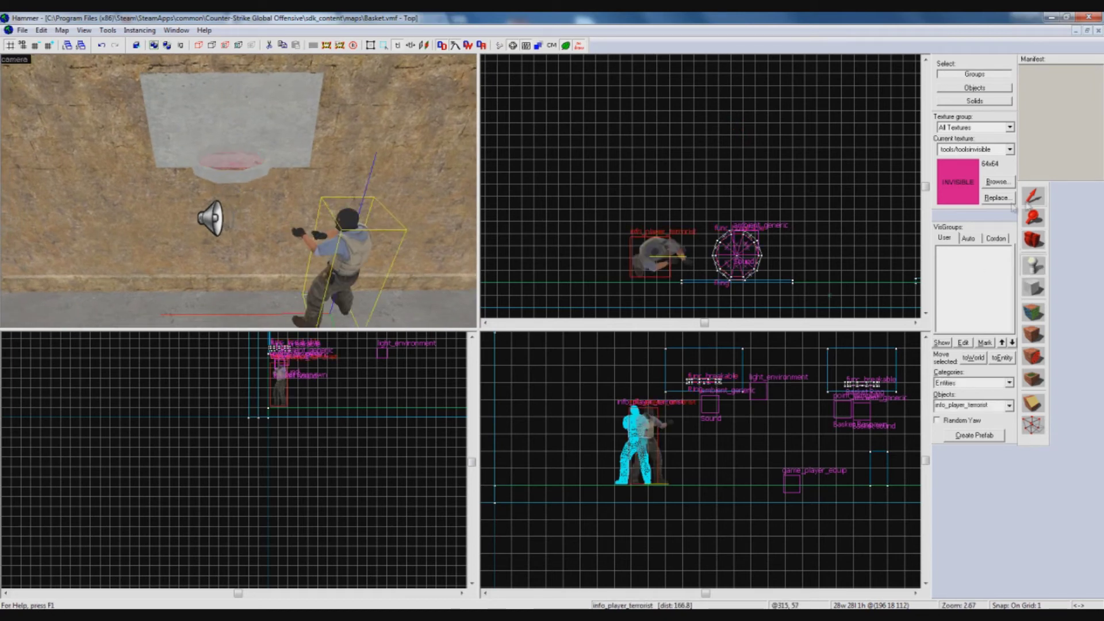
Change the new entity's class to point_template, apply it, and move the entity up beside the speaker below the hoop.
key("alt+Return")
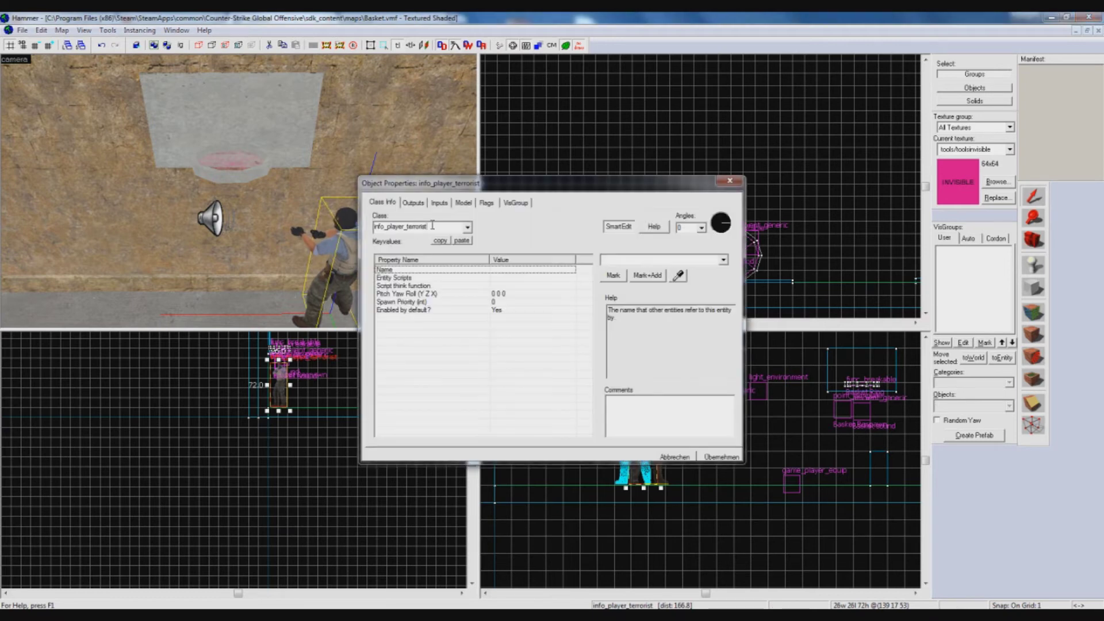
type("point")
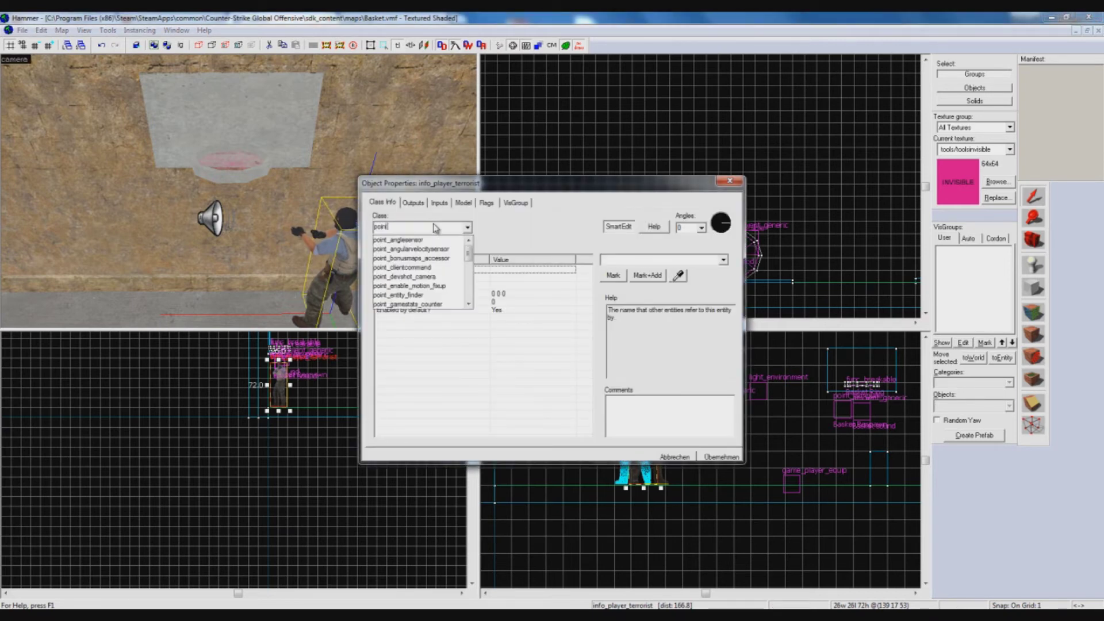
type("_template")
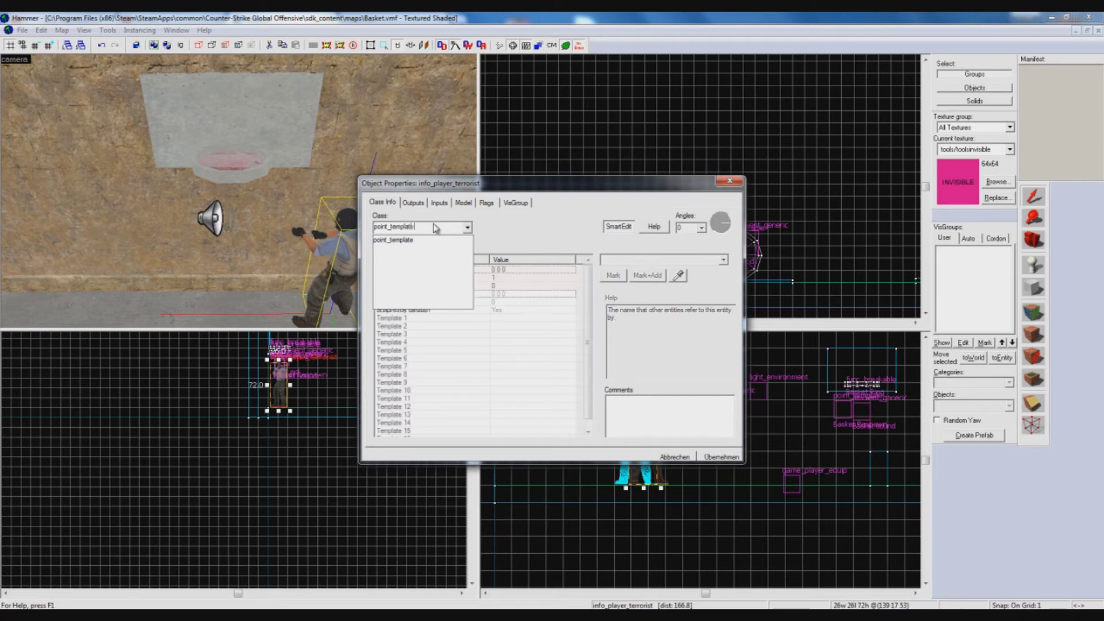
left_click(403, 240)
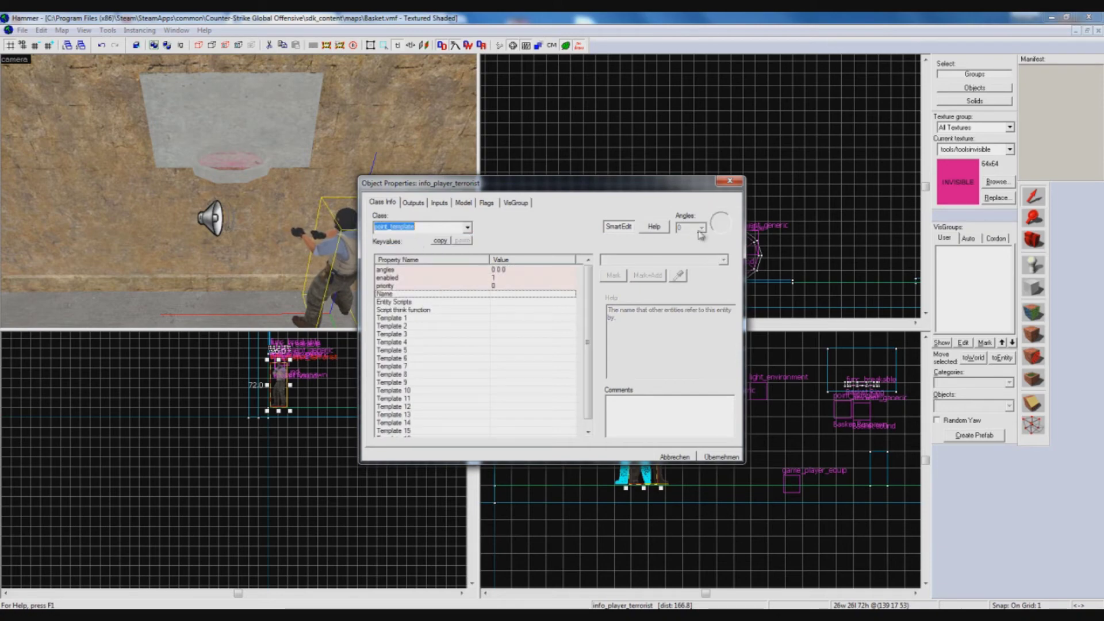
left_click(721, 457)
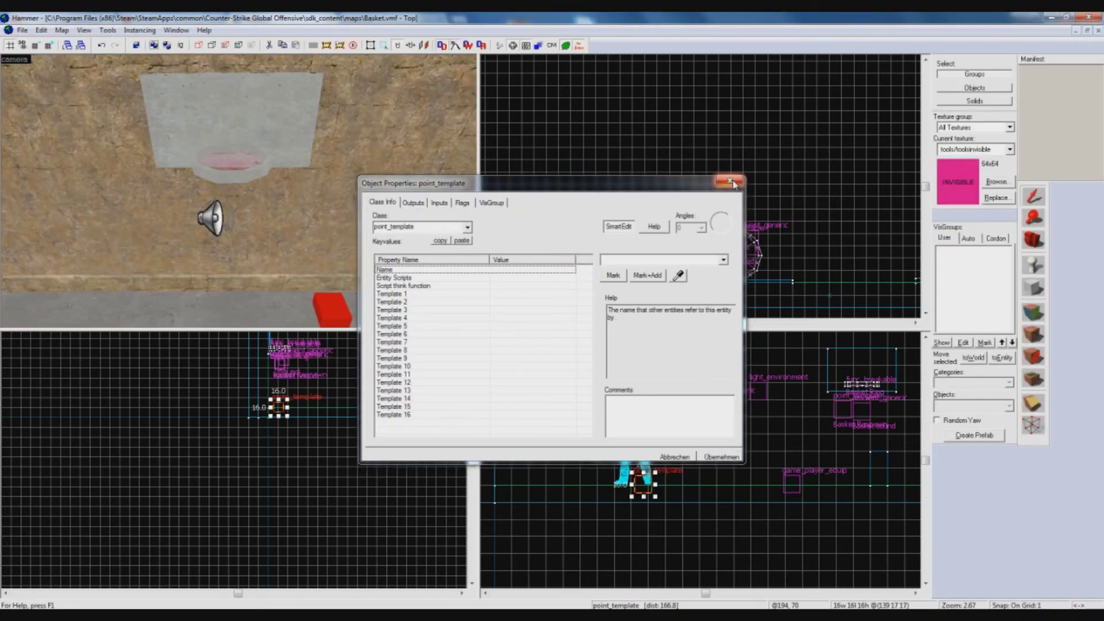
left_click(733, 182)
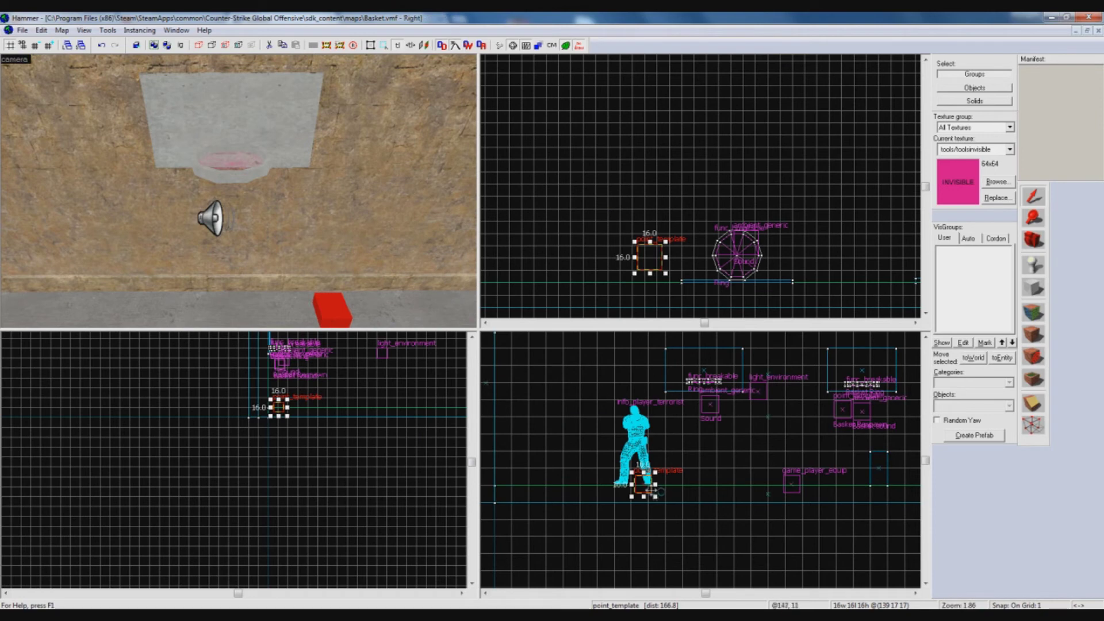
left_click_drag(650, 489, 689, 415)
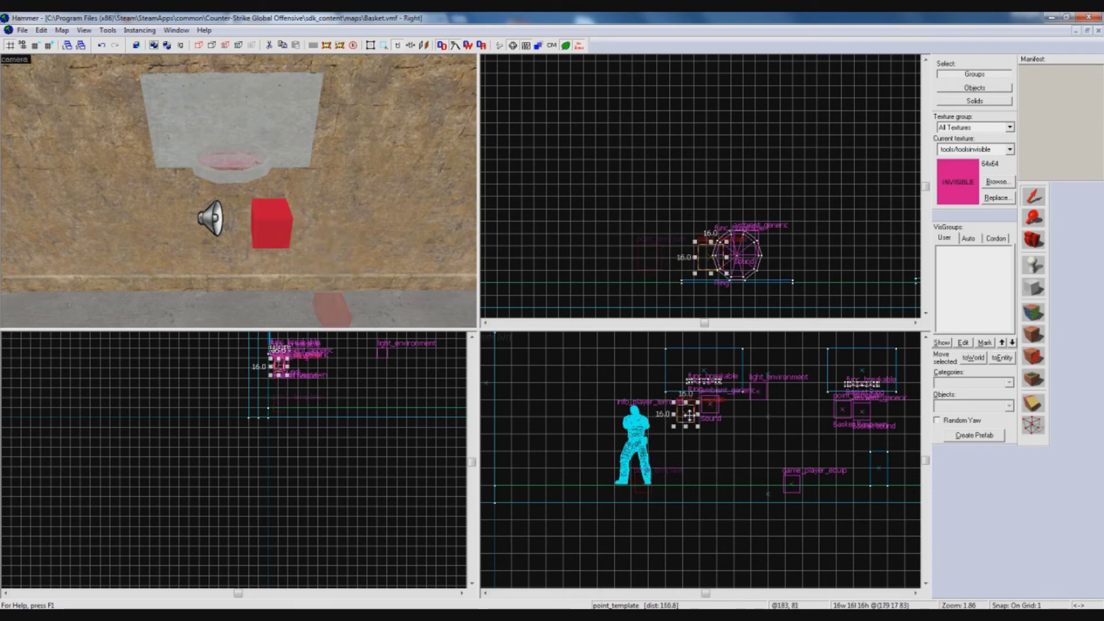
left_click(343, 221)
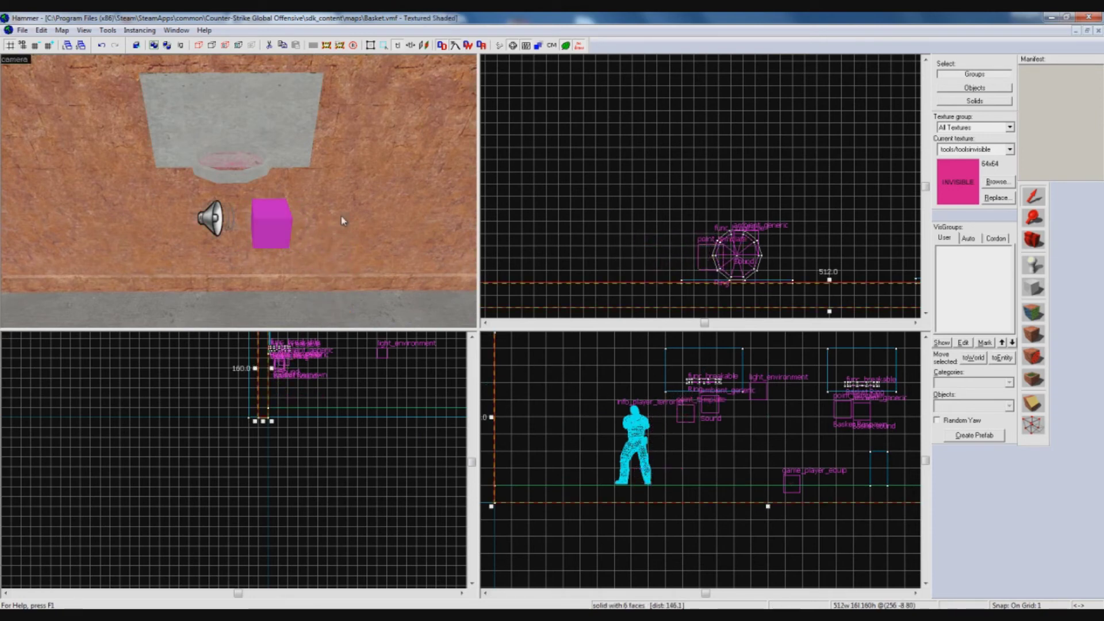
Name the point_template entity beside the speaker Respawn and apply the change.
left_click(279, 228)
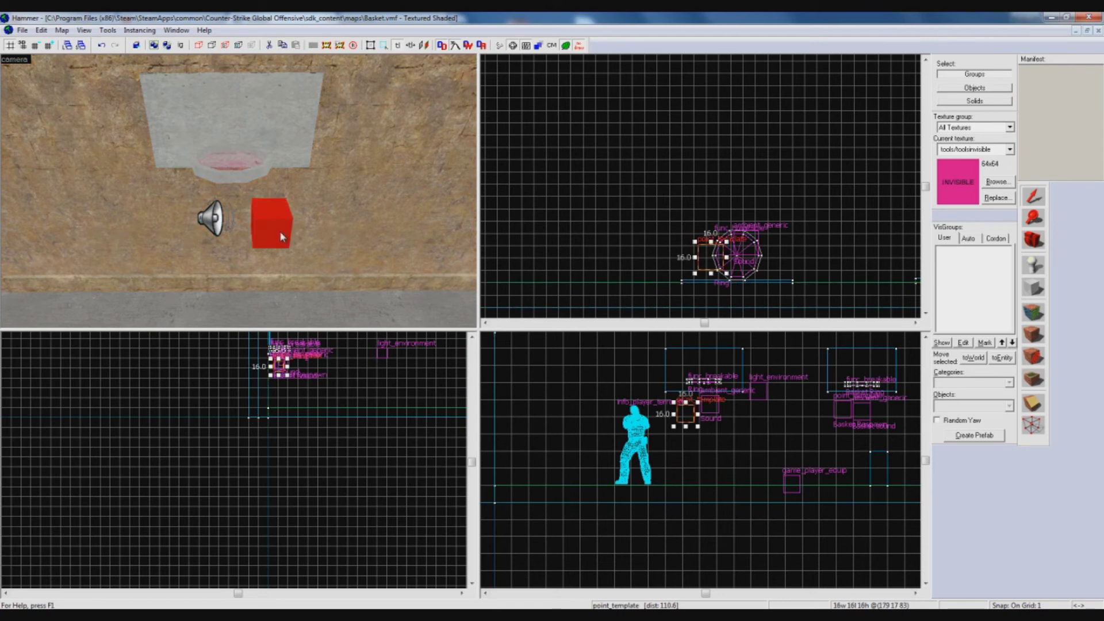
key("alt+Return")
left_click(634, 258)
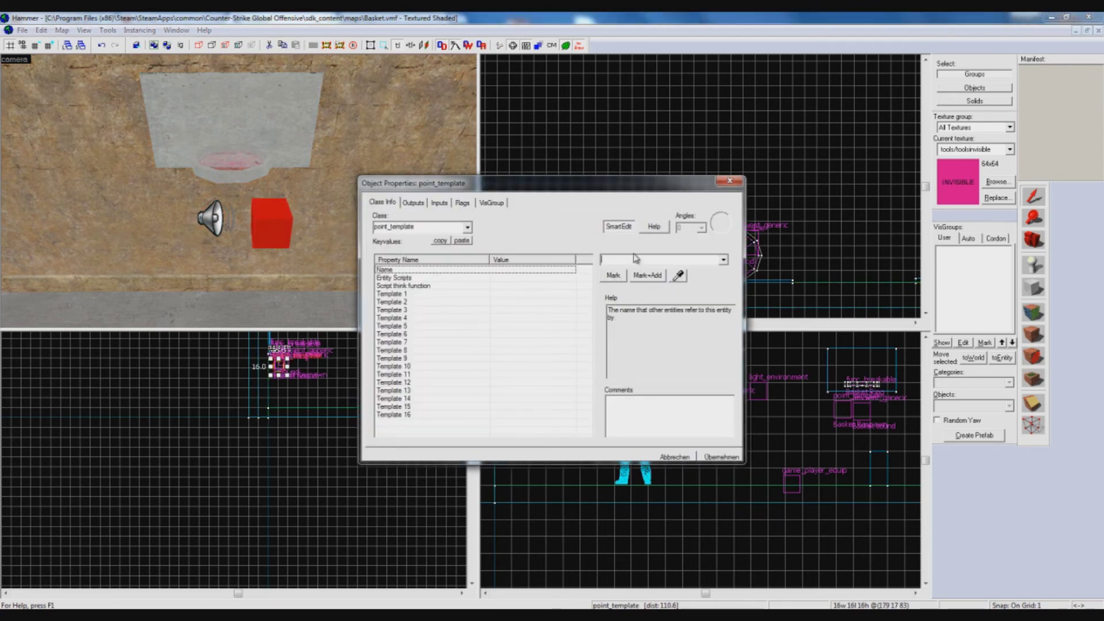
type("Bespawn")
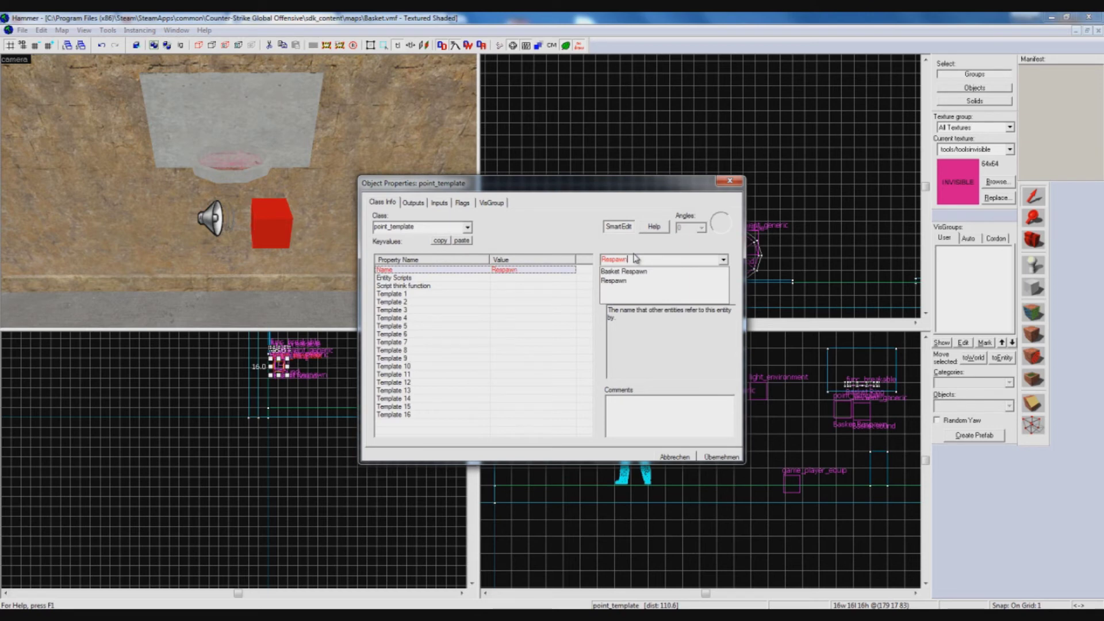
left_click(717, 459)
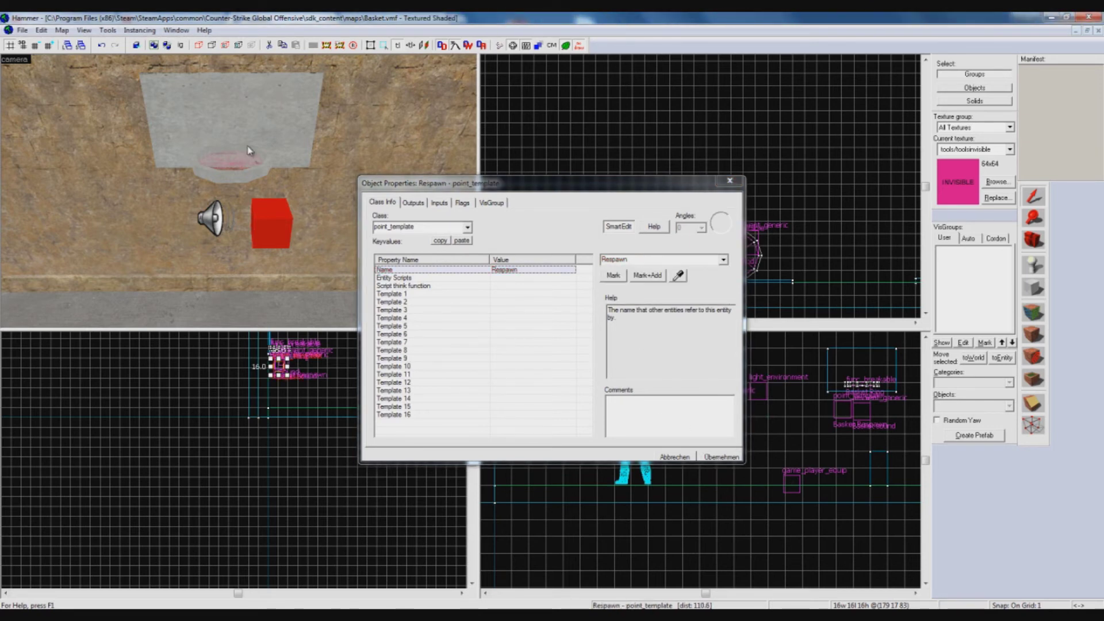
Assign Ring as Template 1 of the Respawn point_template and apply the change.
left_click(416, 294)
left_click(723, 261)
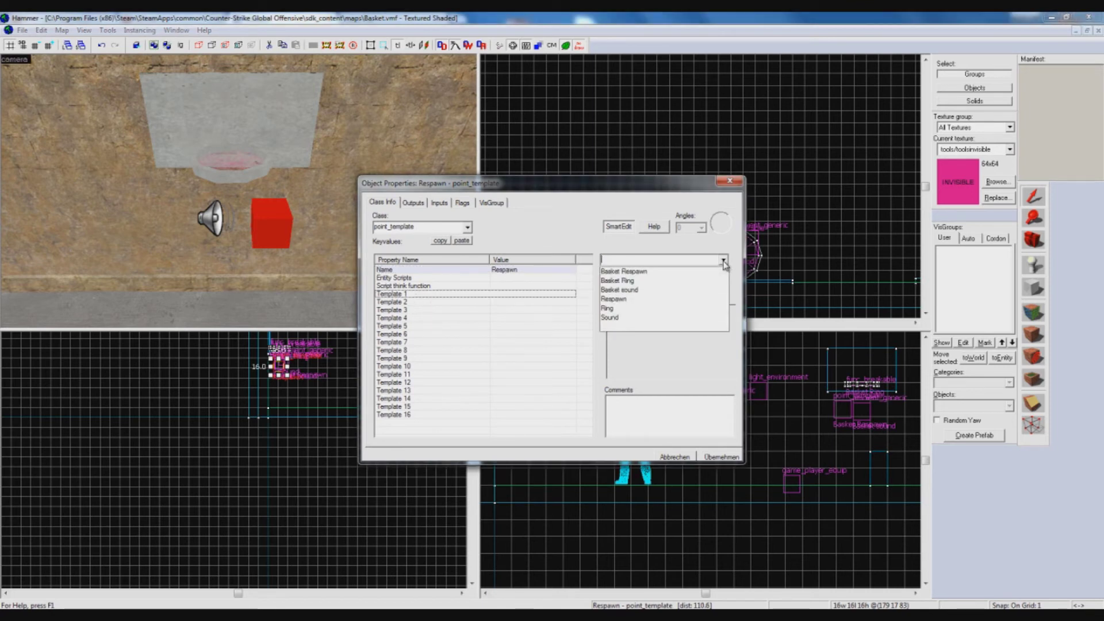
left_click(639, 308)
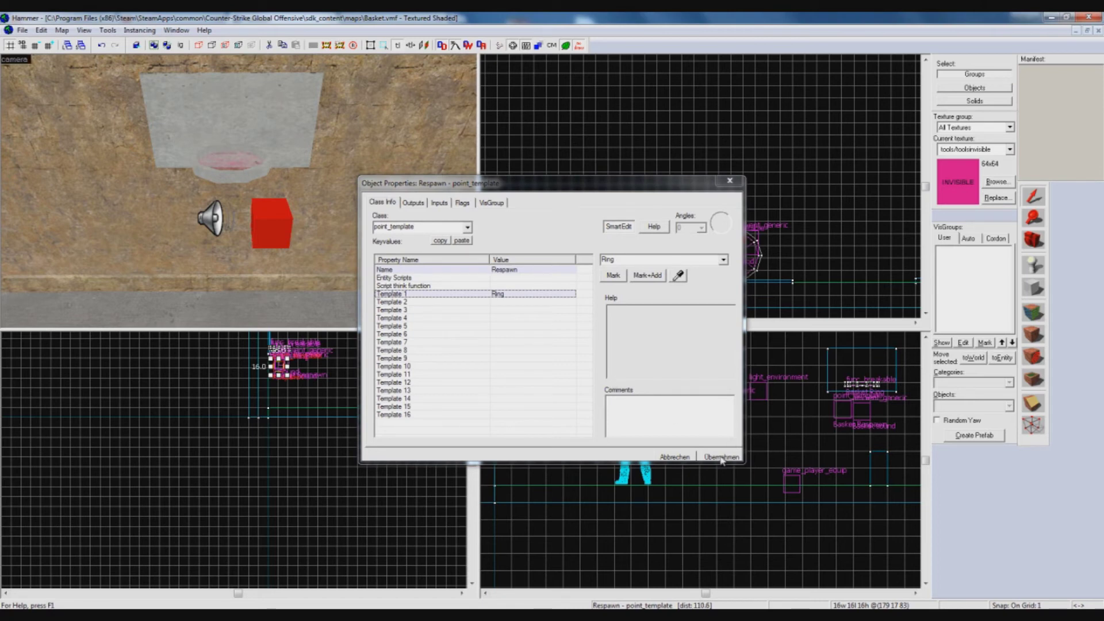
left_click(721, 457)
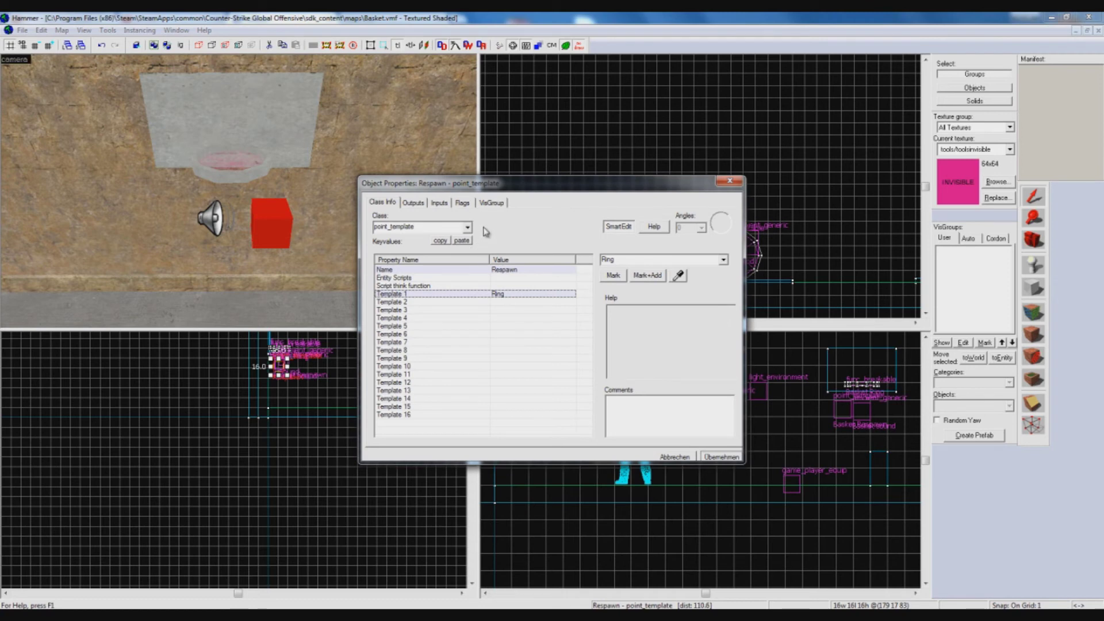
Enable the "Don't remove template entities" flag on the Respawn point_template and close its properties.
left_click(463, 203)
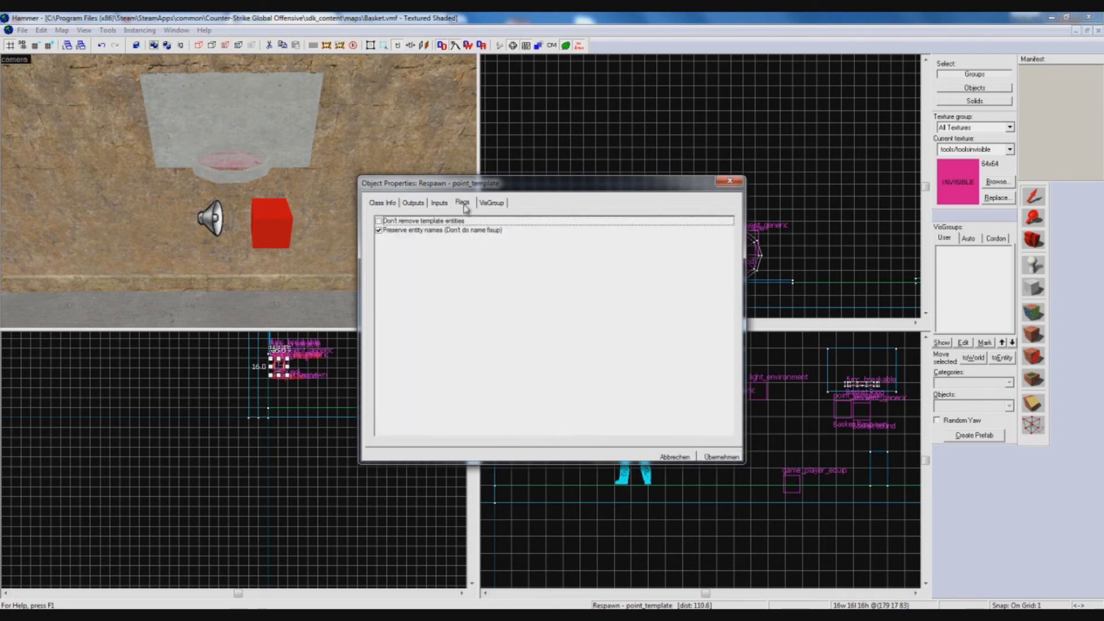
left_click(379, 222)
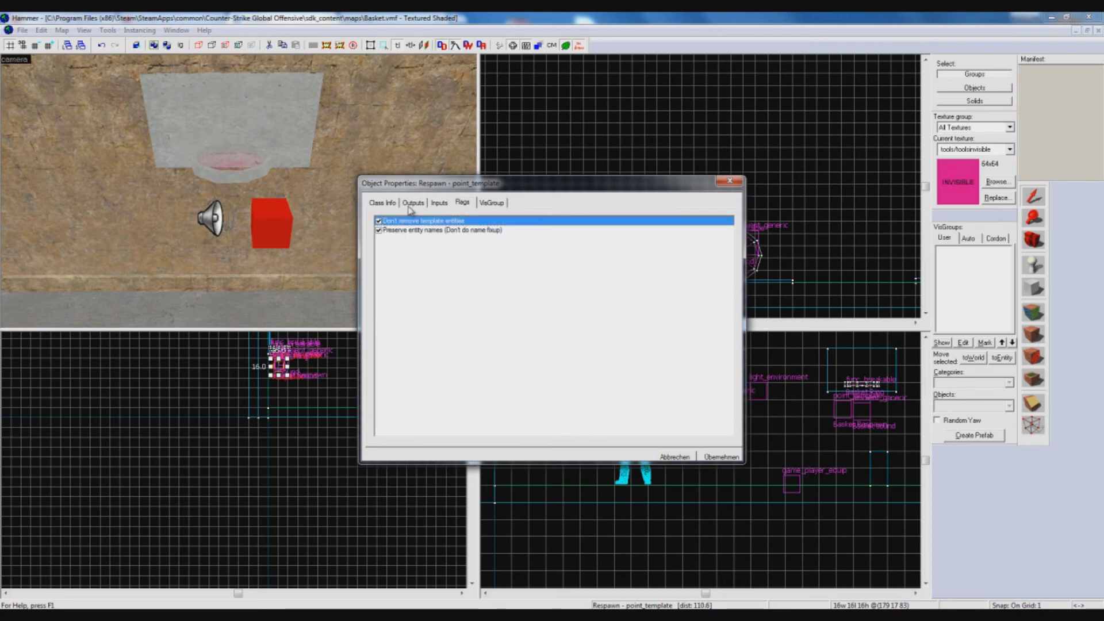
left_click(739, 182)
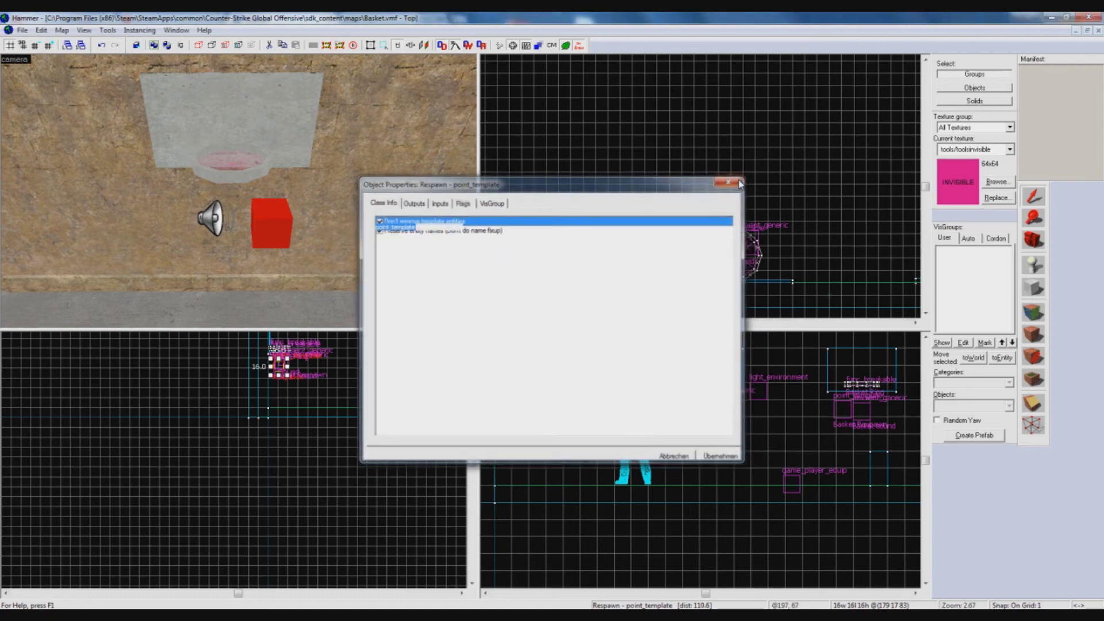
Add a second OnBreak output to the Ring func_breakable in the hoop, targeting the Respawn entity.
double_click(223, 159)
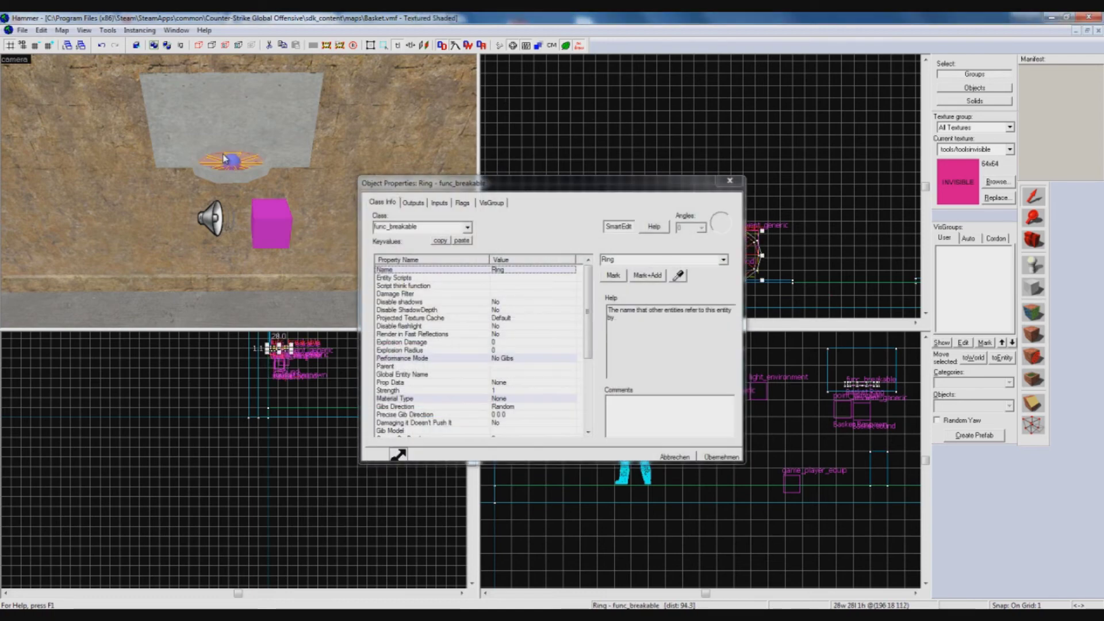
left_click(418, 203)
left_click(446, 431)
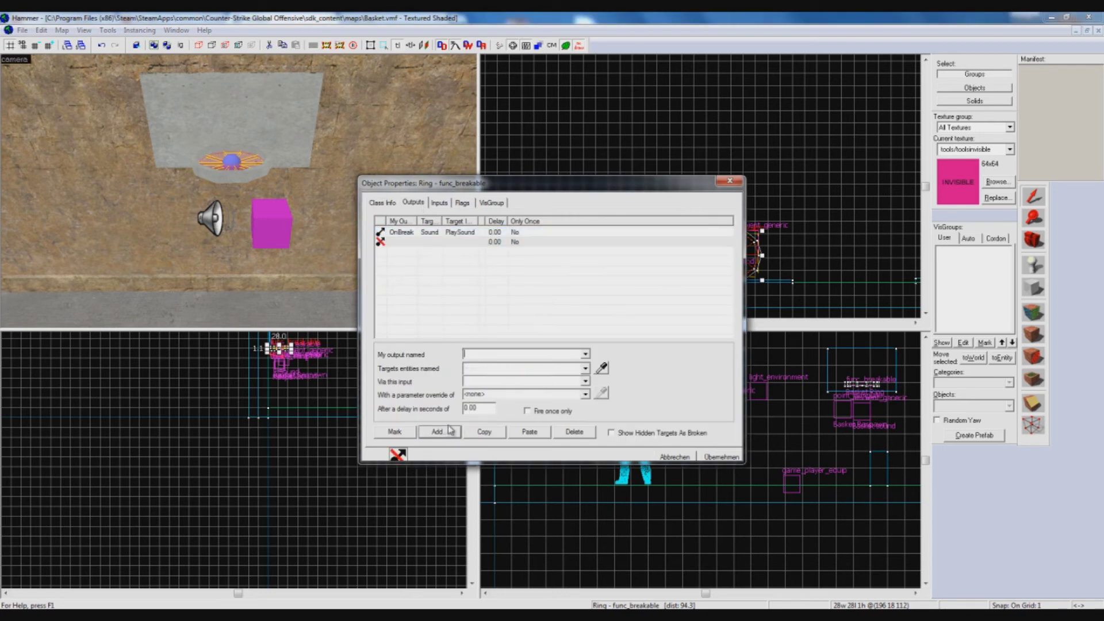
left_click(585, 354)
left_click(525, 363)
left_click(585, 369)
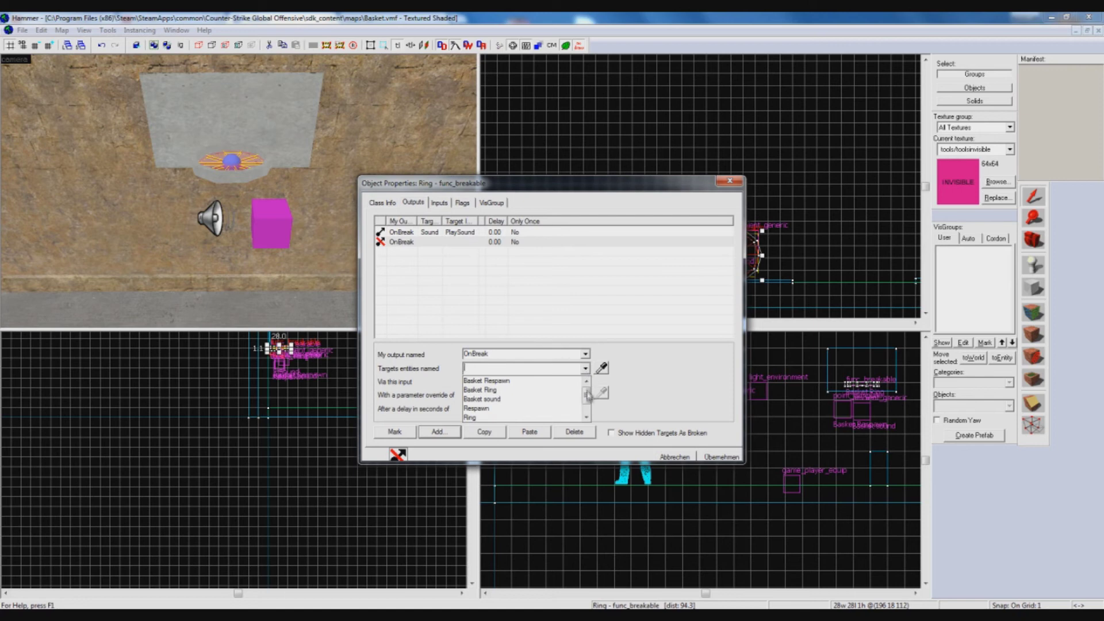
left_click(482, 395)
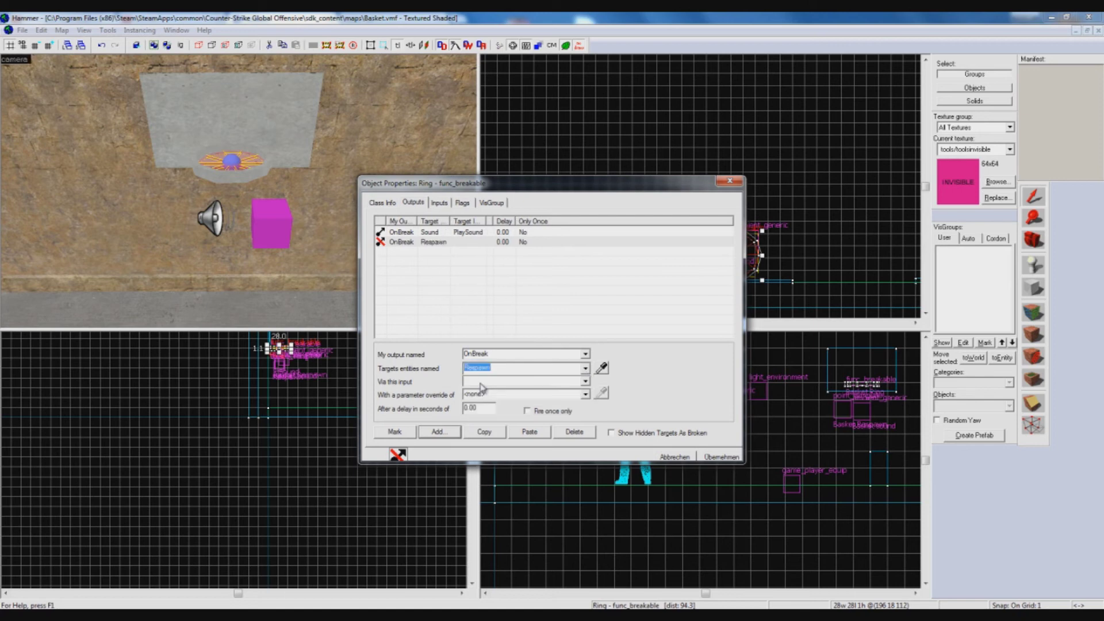
Set the new output's input to ForceSpawn with a delay of 1 second, apply it, and close the Ring properties.
left_click(585, 381)
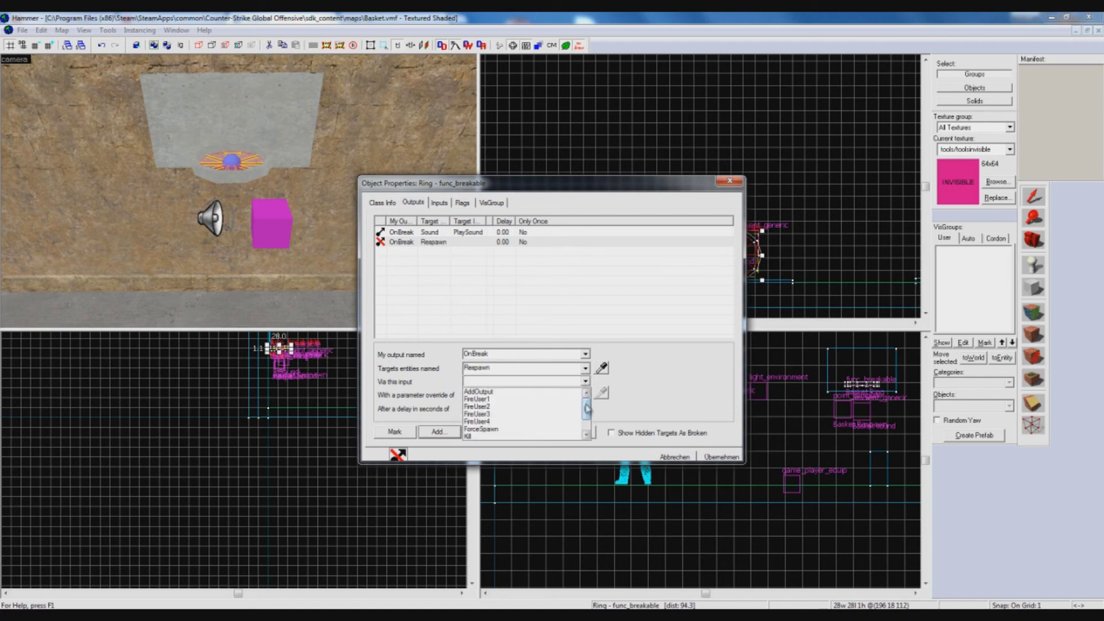
left_click_drag(587, 408, 587, 419)
left_click(507, 414)
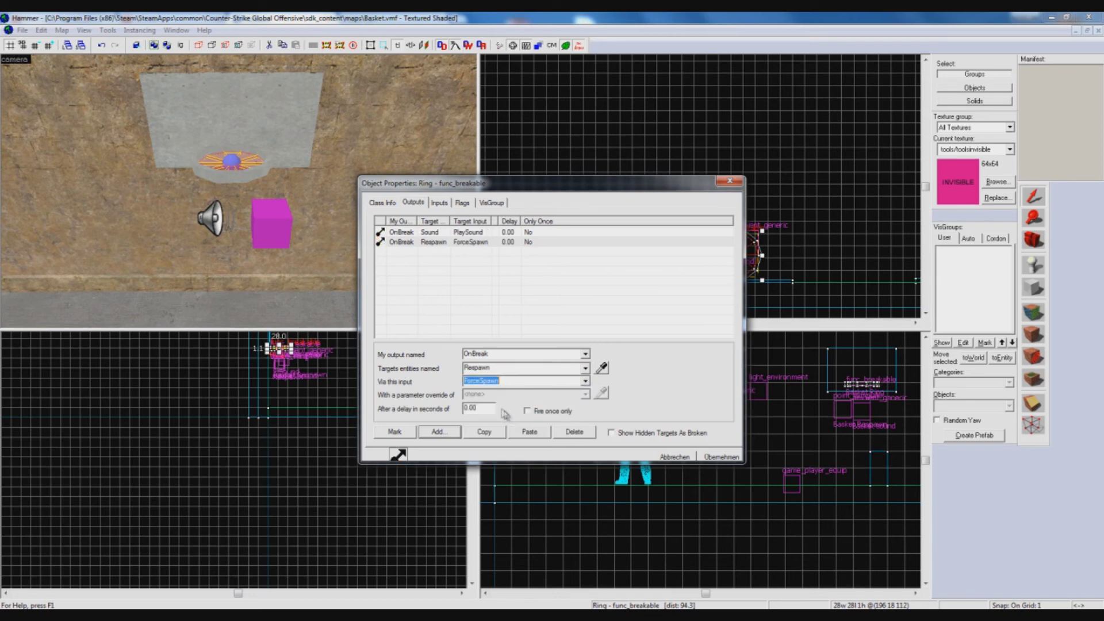
double_click(485, 408)
type("1")
left_click(721, 457)
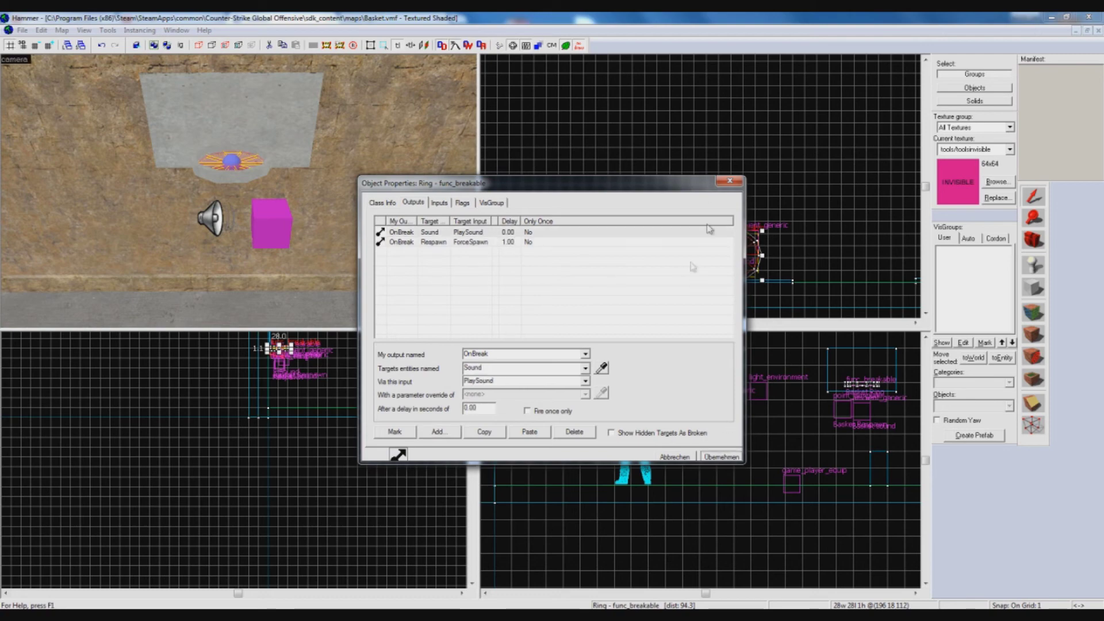
left_click(730, 183)
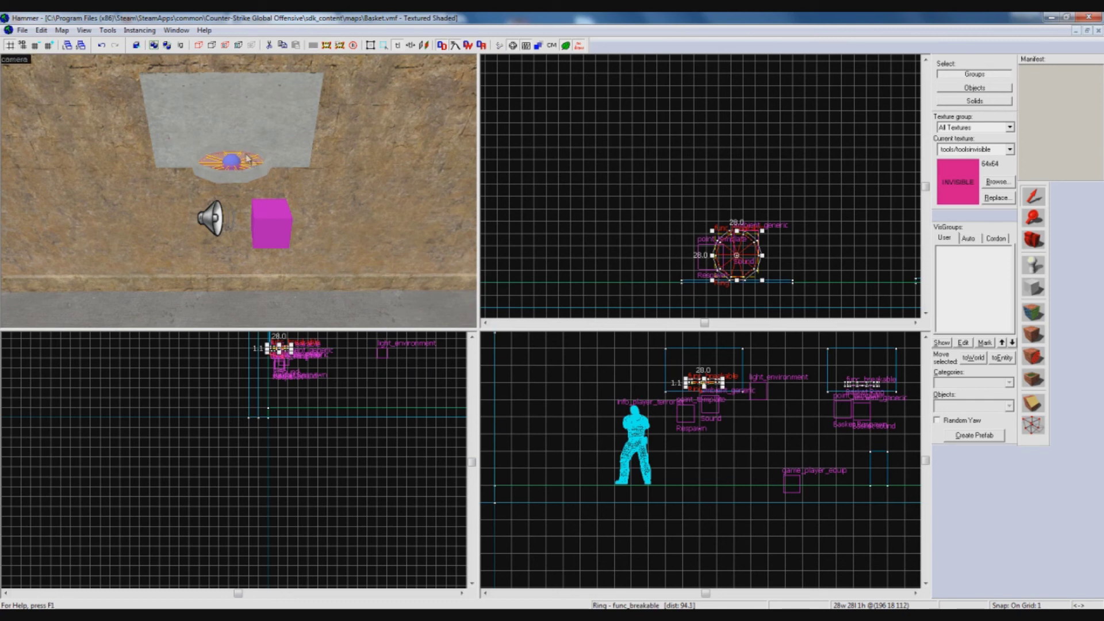
Examine the finished hoop with its breakable disc, speaker and point_template entity in the 3D view.
scroll(247, 172, "up", 3)
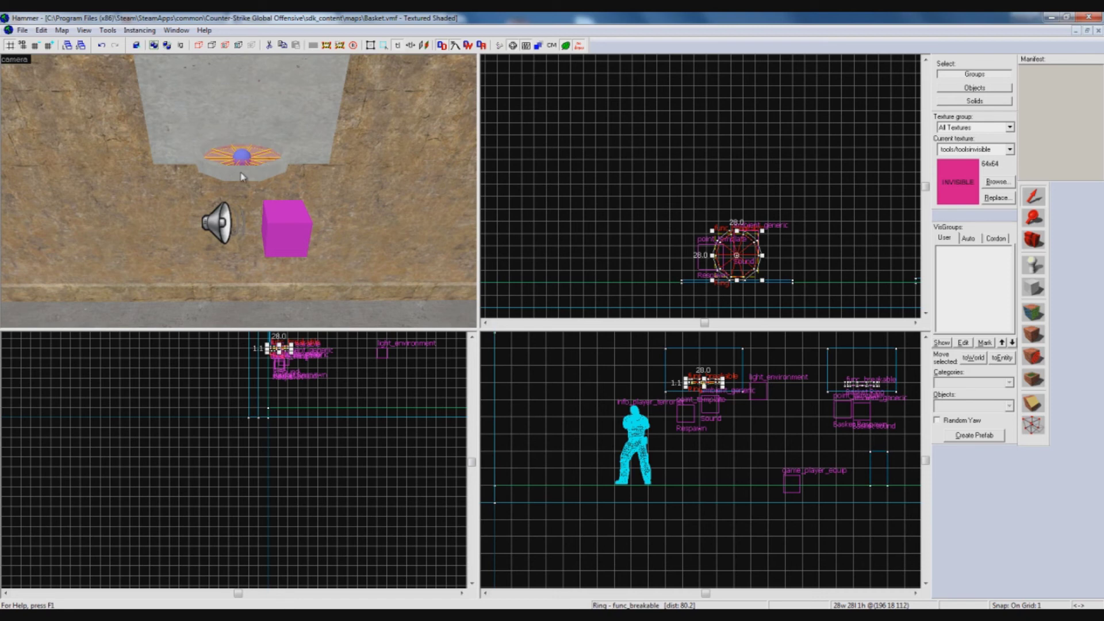
left_click(304, 238)
left_click(263, 160)
key("s")
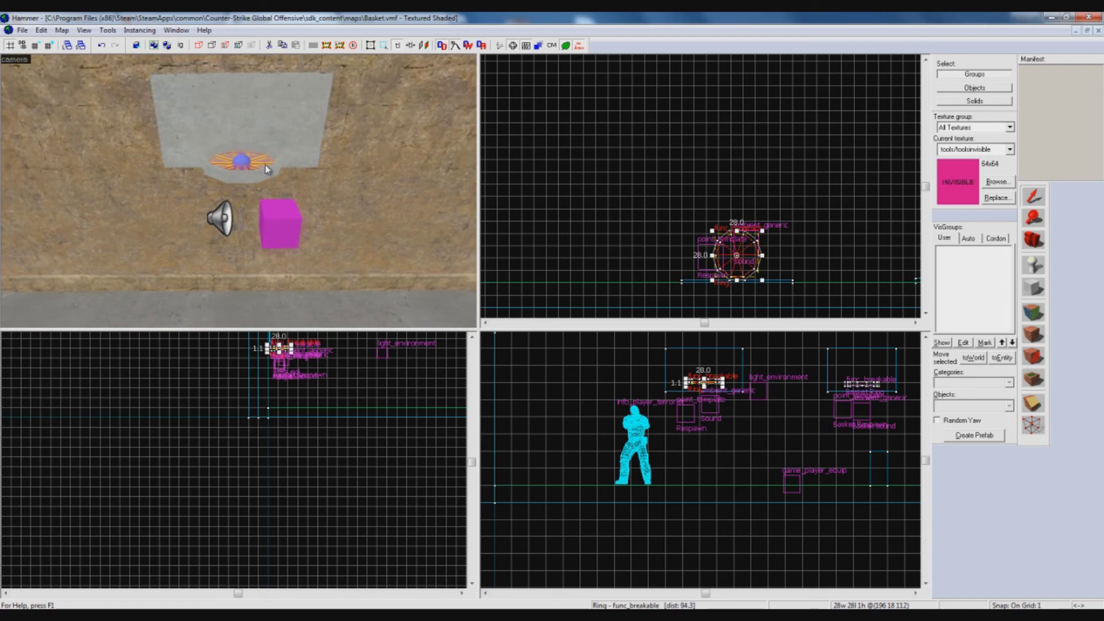
key("w")
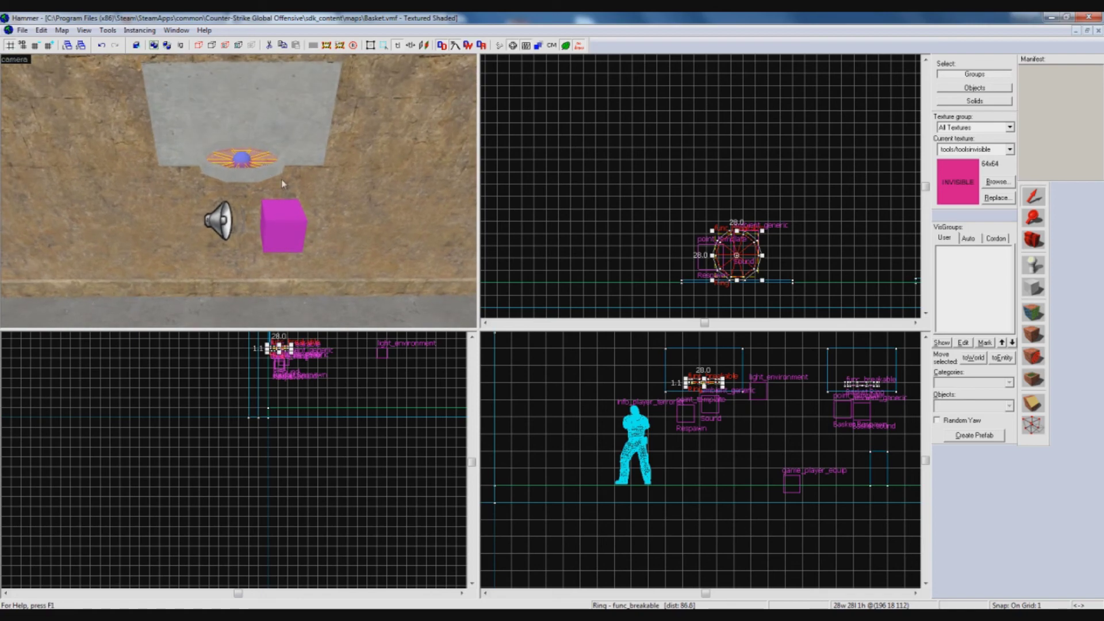
key("s")
key("a")
key("w")
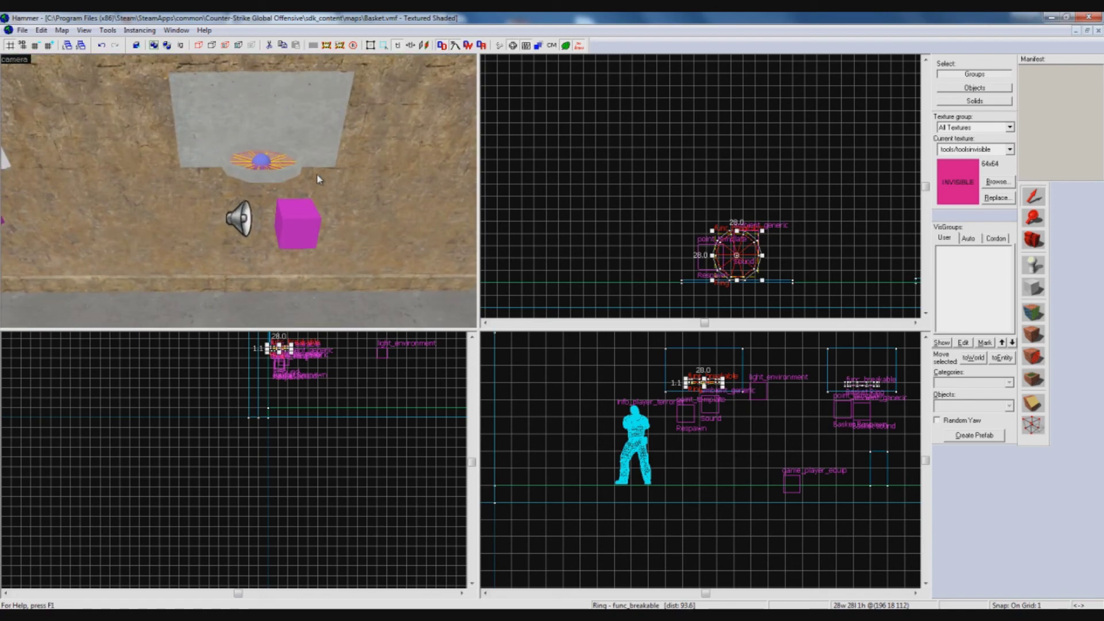
key("s")
key("s")
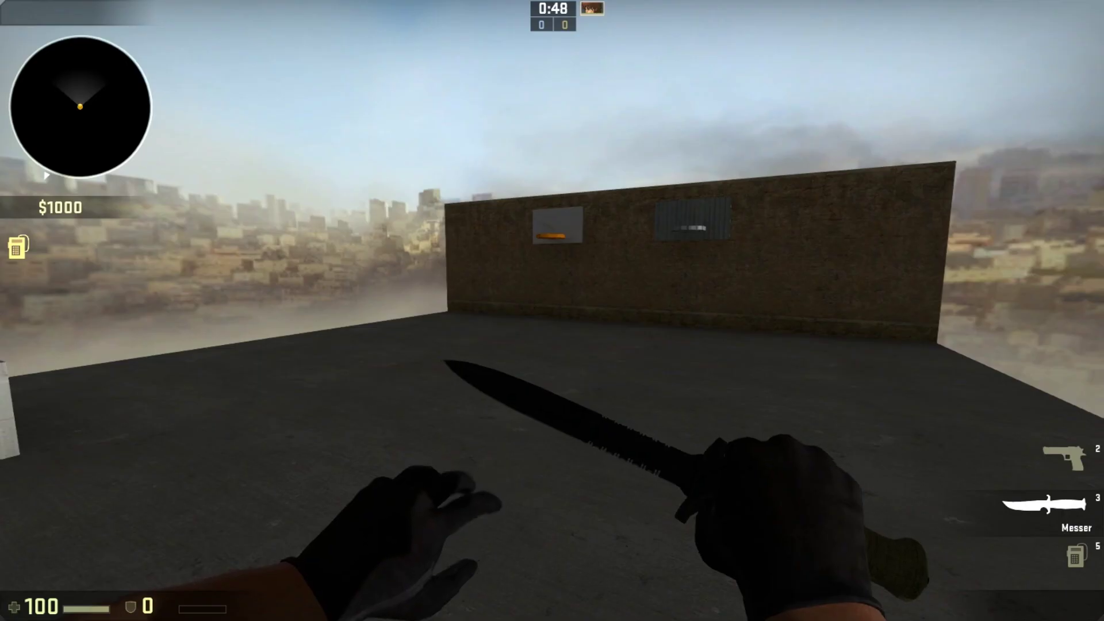
Switch to Counter-Strike: Global Offensive and test the metal hoop by throwing the C4 and Desert Eagle towards its ring.
key("w")
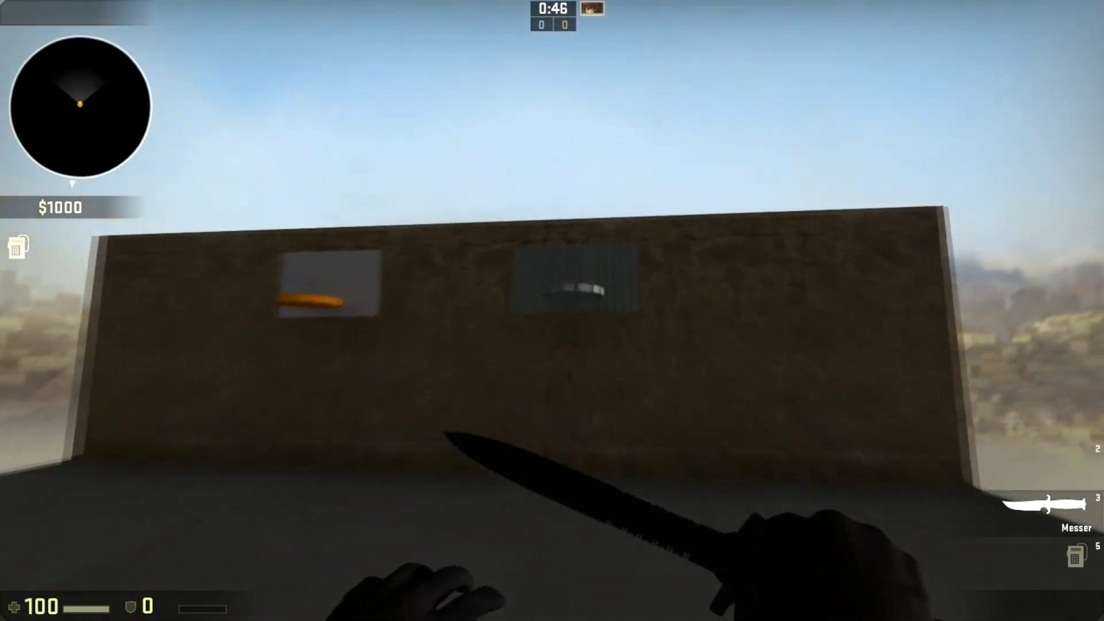
key("5")
key("g")
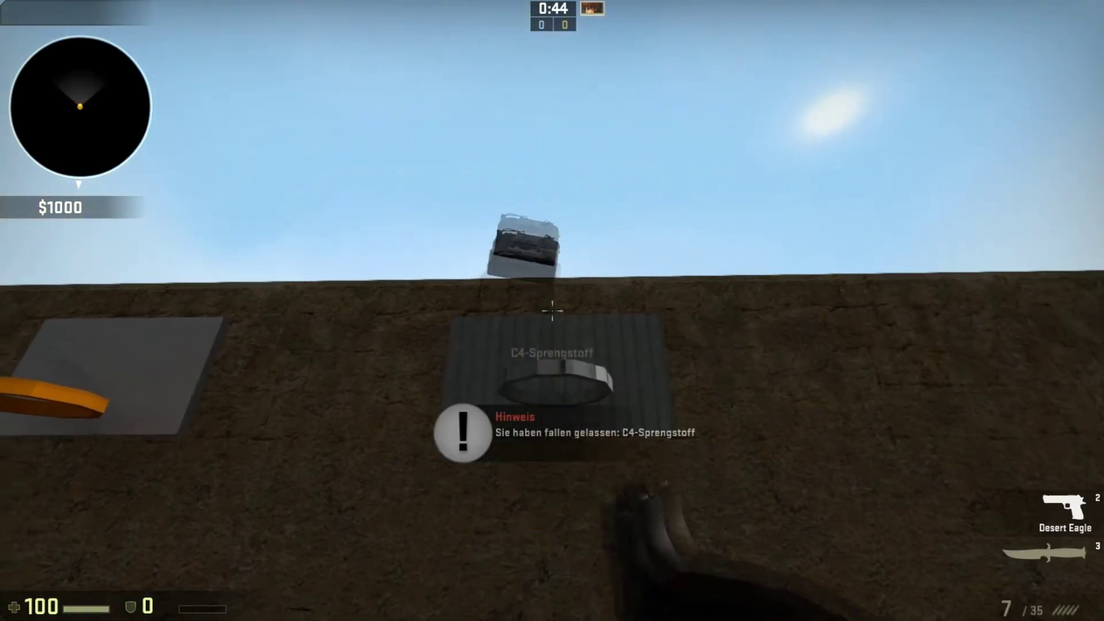
key("g")
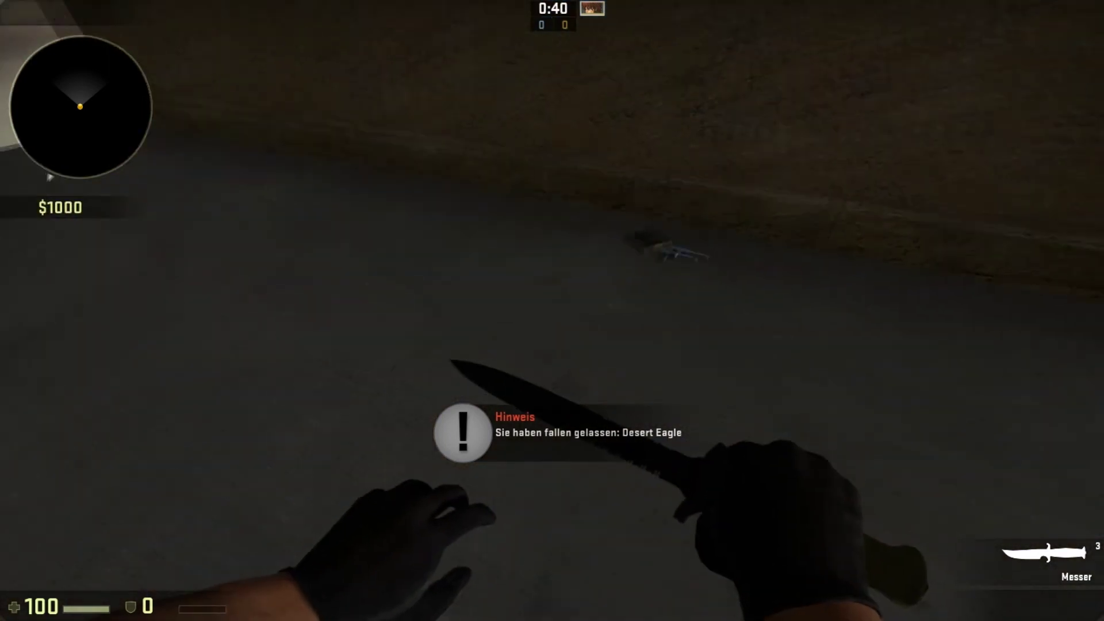
key("w")
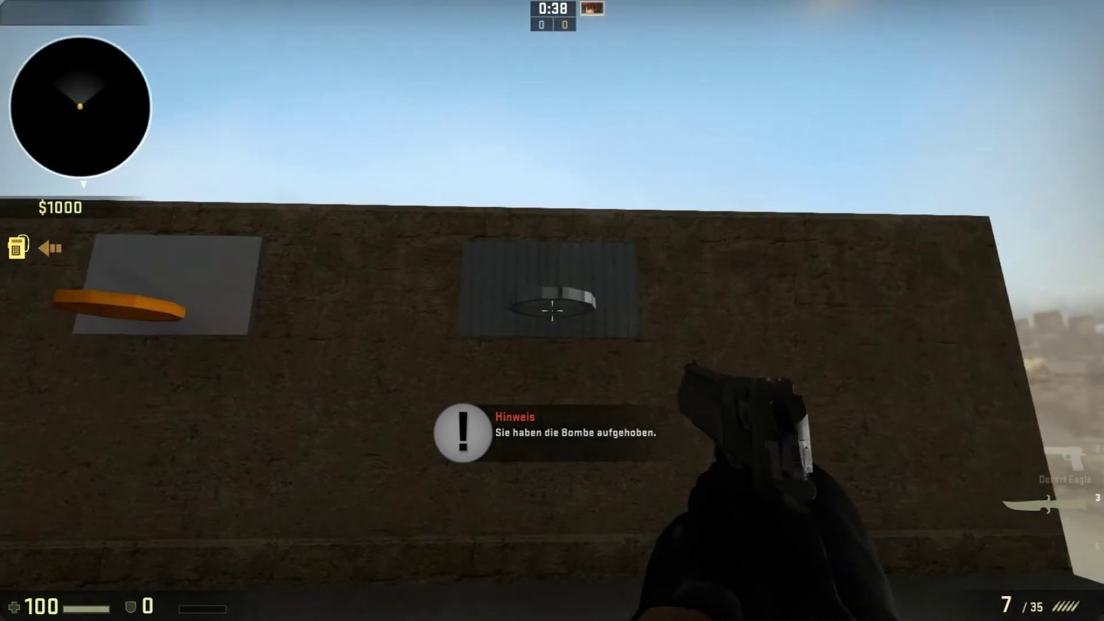
key("g")
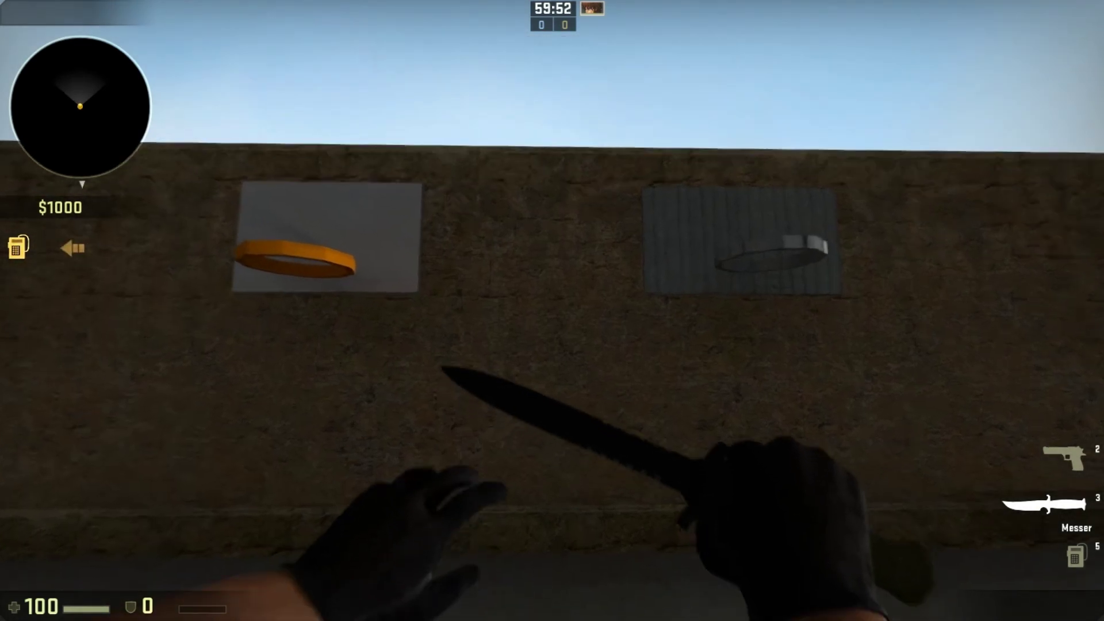
key("5")
key("g")
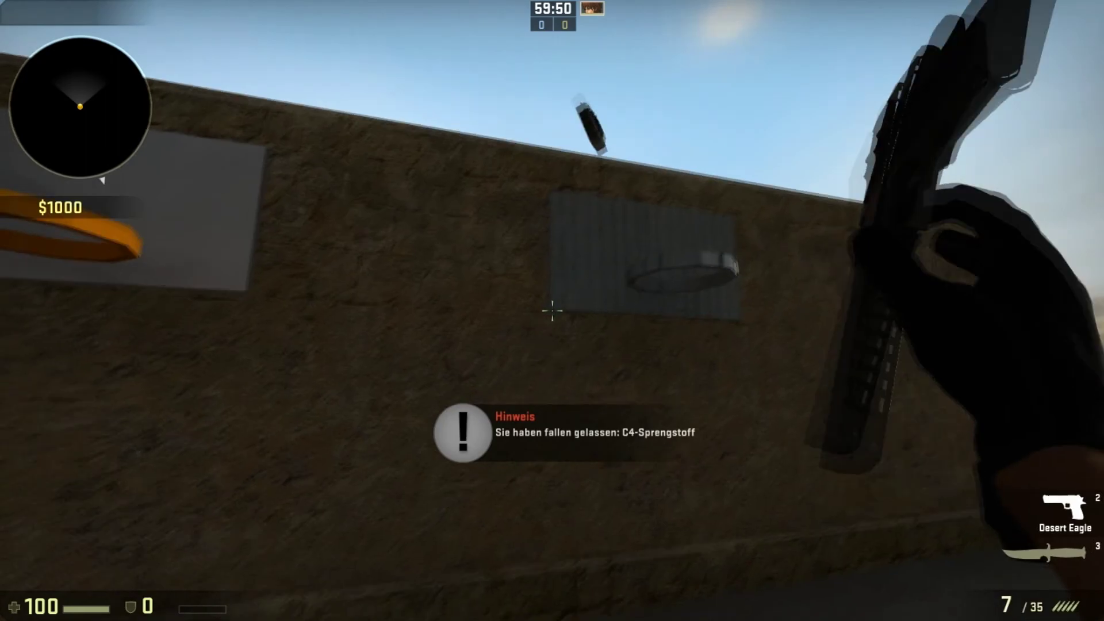